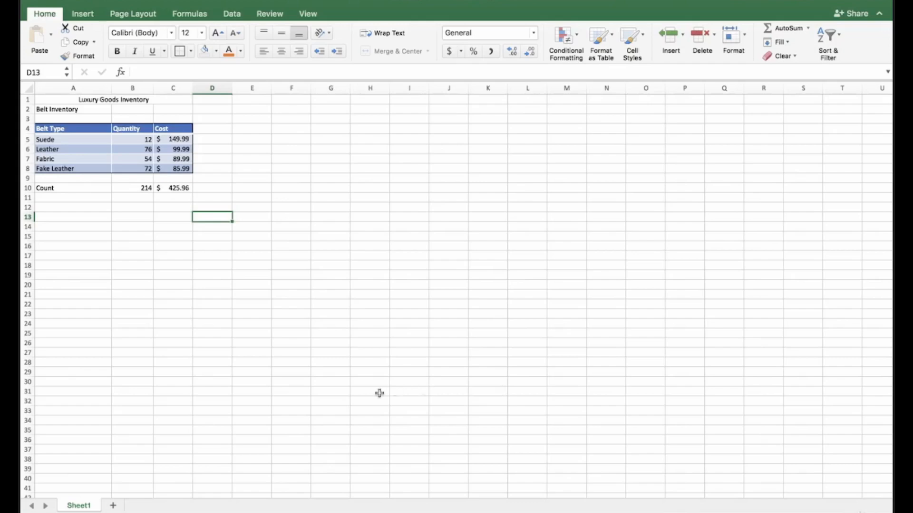
click(359, 373)
click(404, 275)
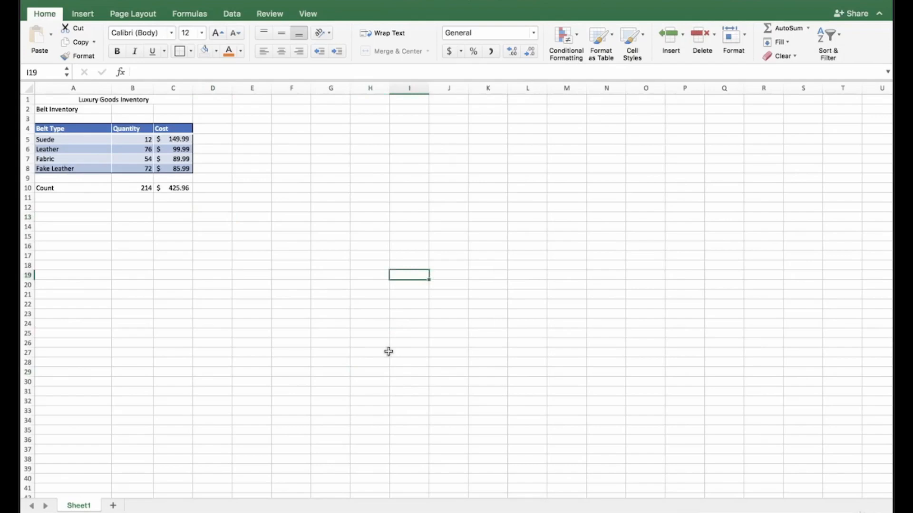
click(337, 179)
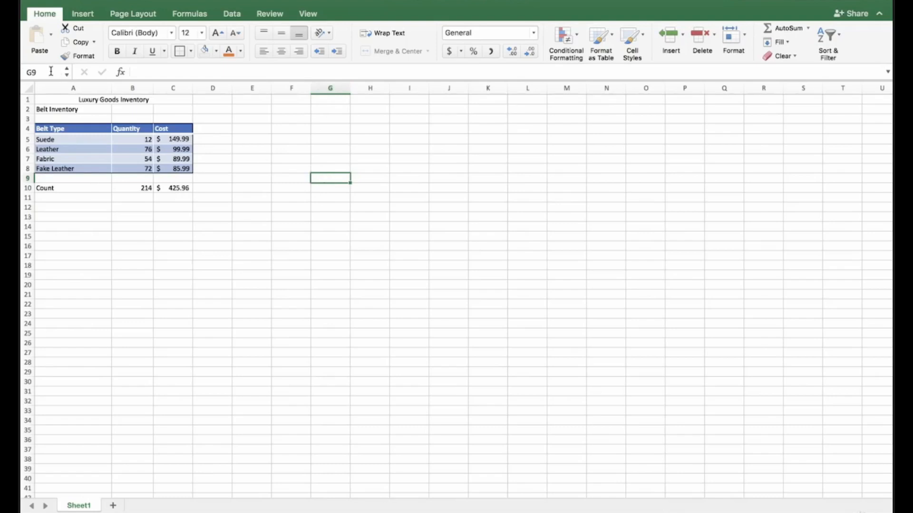
click(25, 72)
click(330, 178)
click(413, 125)
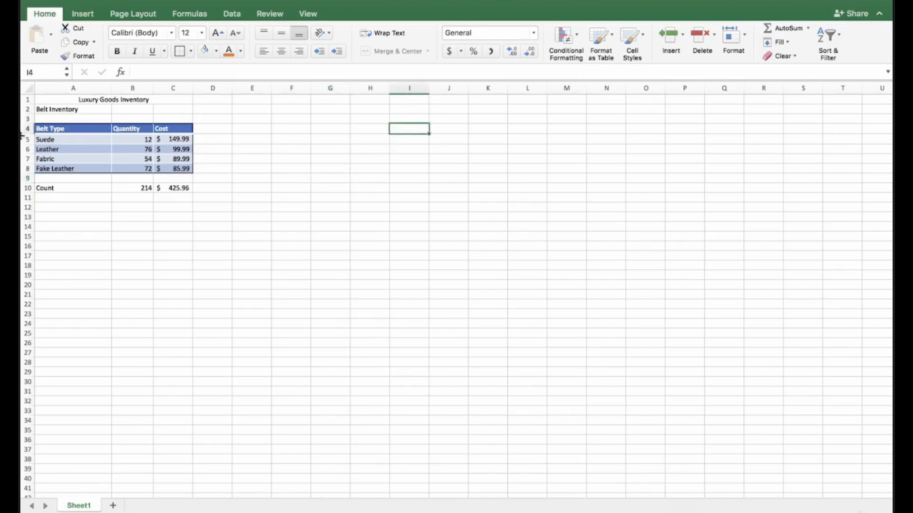
Jump to cell D14 by entering its cell reference.
click(45, 72)
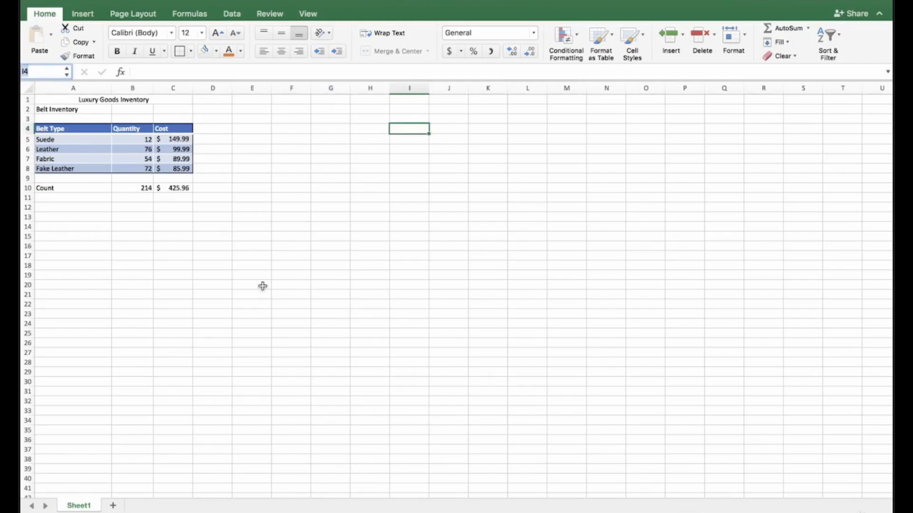
text(d1)
key(Return)
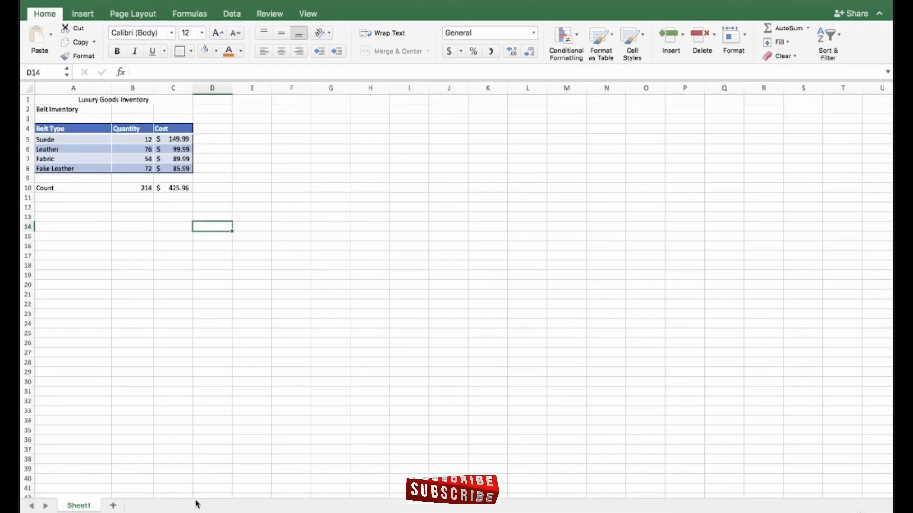
Add two new worksheets to the workbook and return to Sheet1.
click(113, 507)
click(158, 506)
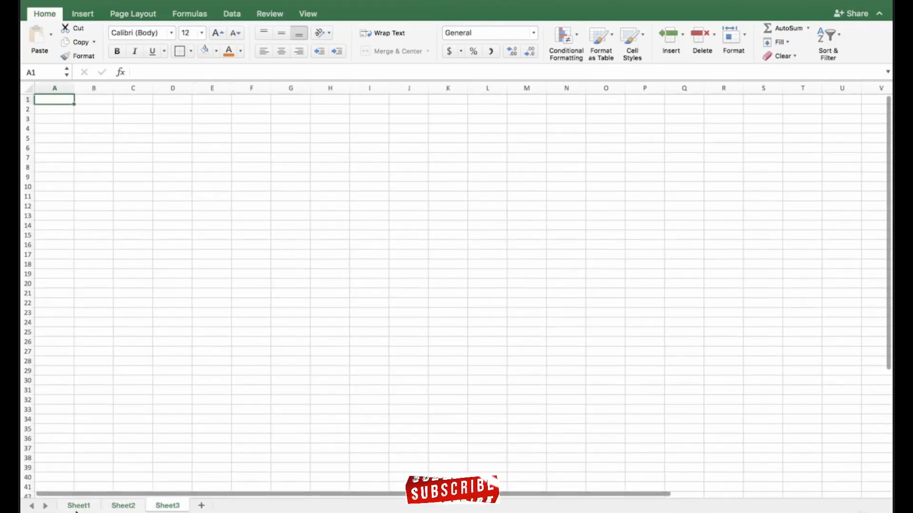
click(78, 507)
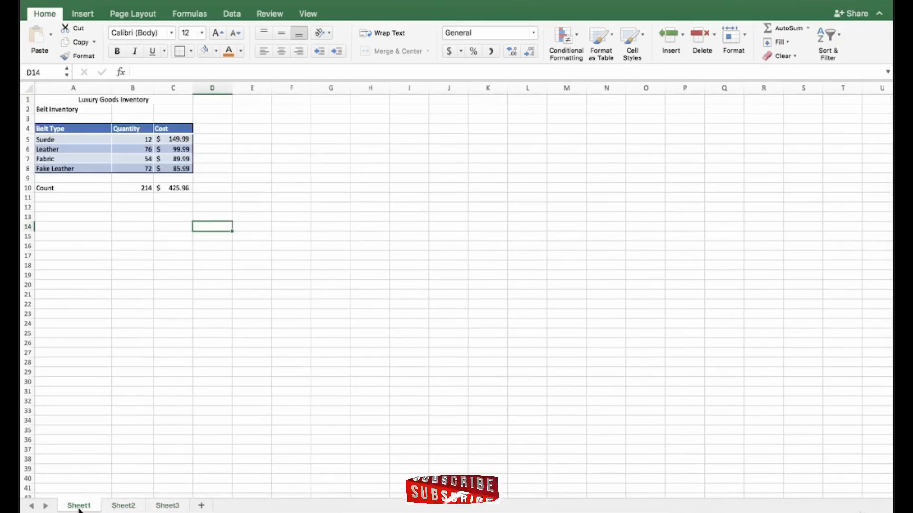
Rename the Sheet1 worksheet as Inventory.
right_click(79, 508)
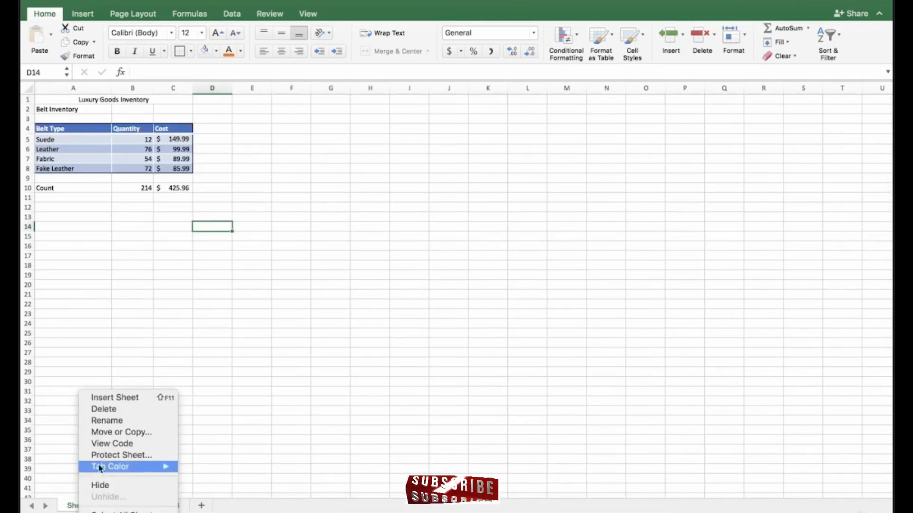
click(107, 421)
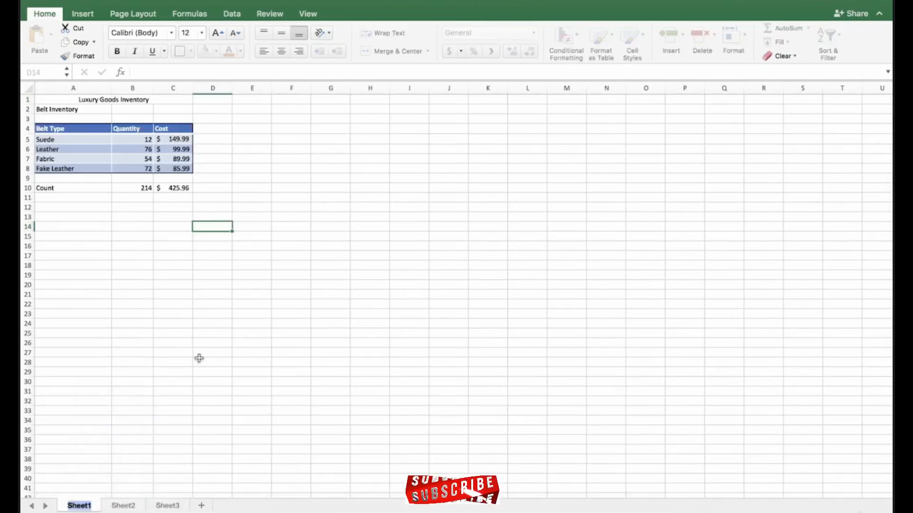
text(Inven)
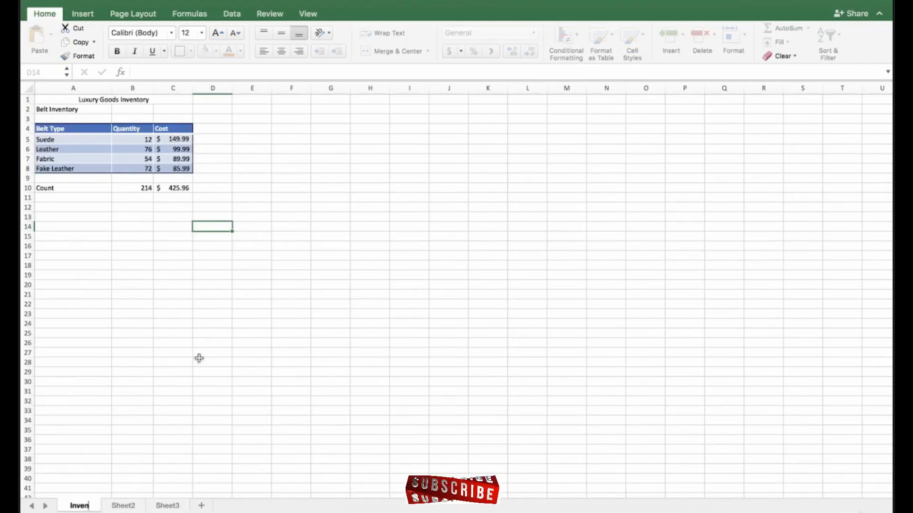
text(tory)
key(Return)
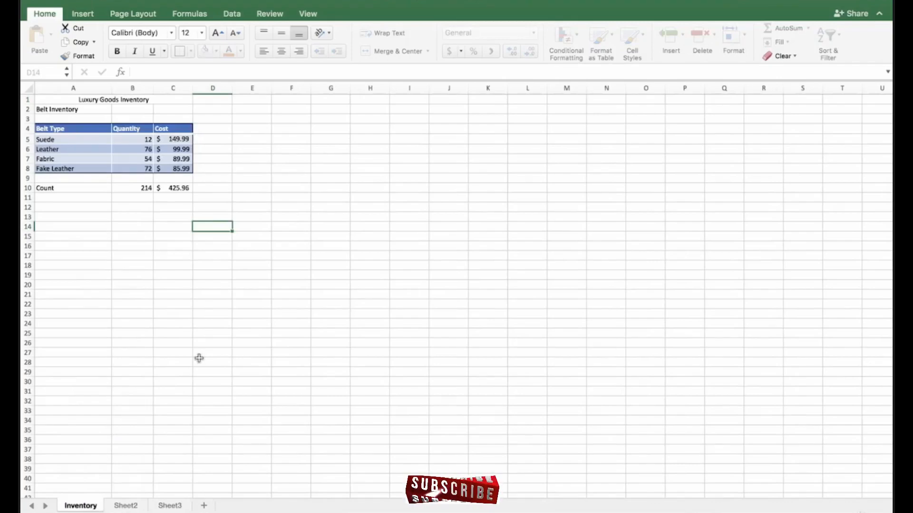
Rename the Sheet2 worksheet as Styles.
right_click(121, 507)
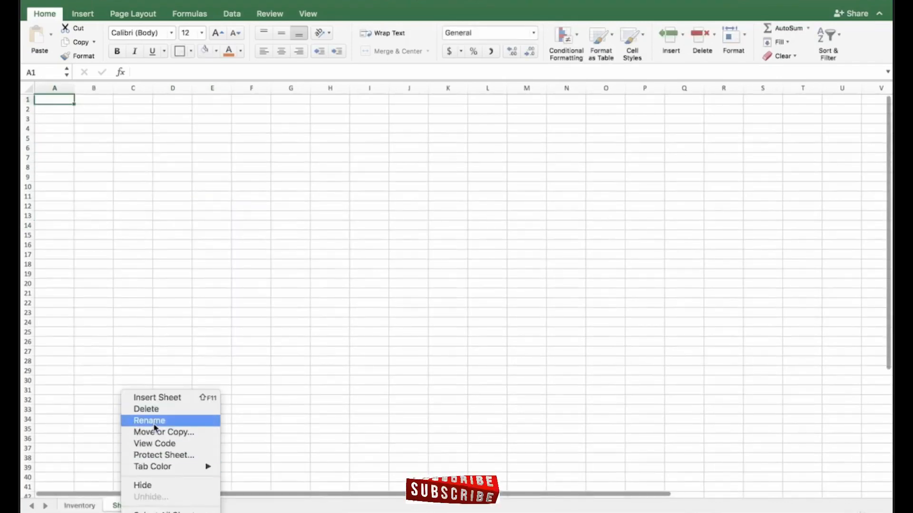
click(302, 420)
text(Styles)
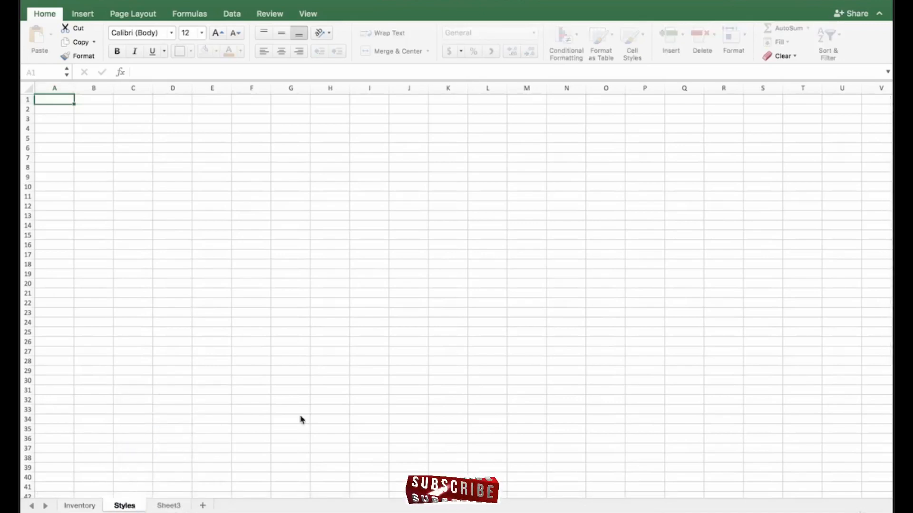
Rename the Sheet3 worksheet as Brand and go back to the Inventory sheet.
click(168, 506)
right_click(167, 505)
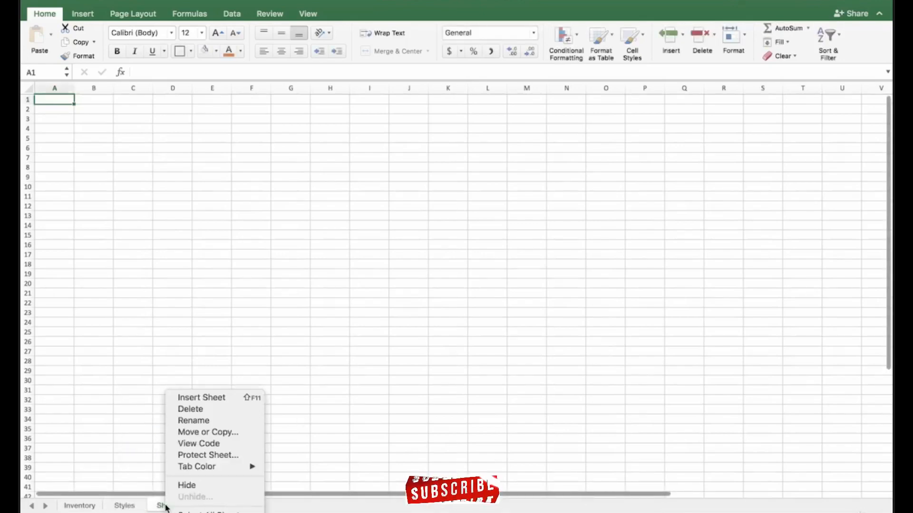
click(193, 421)
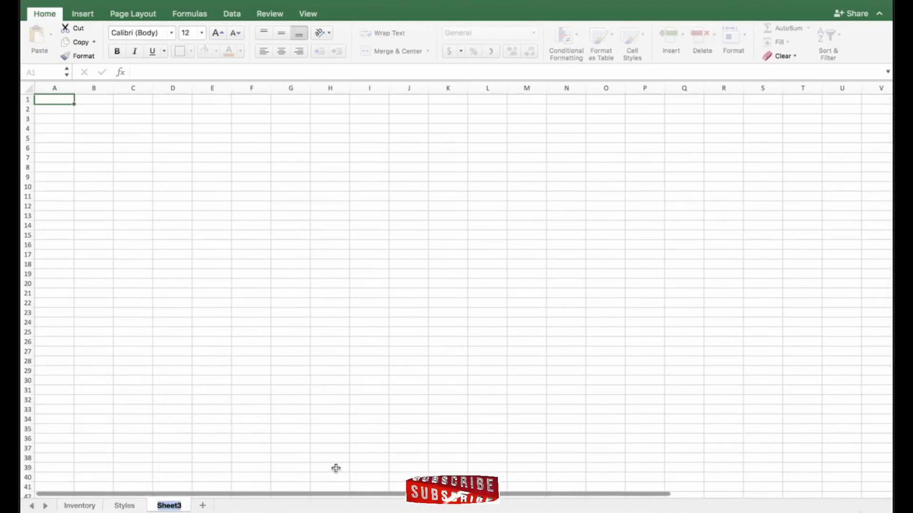
text(Brand)
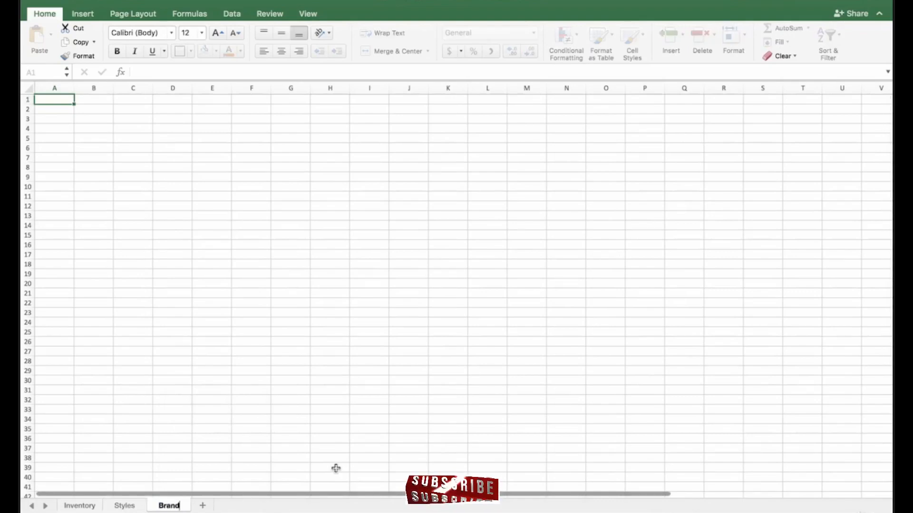
click(91, 507)
click(184, 247)
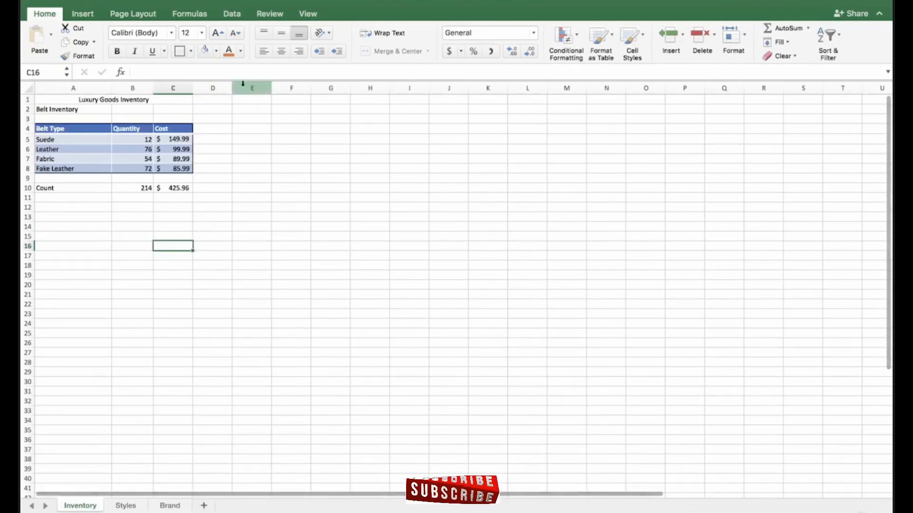
click(217, 74)
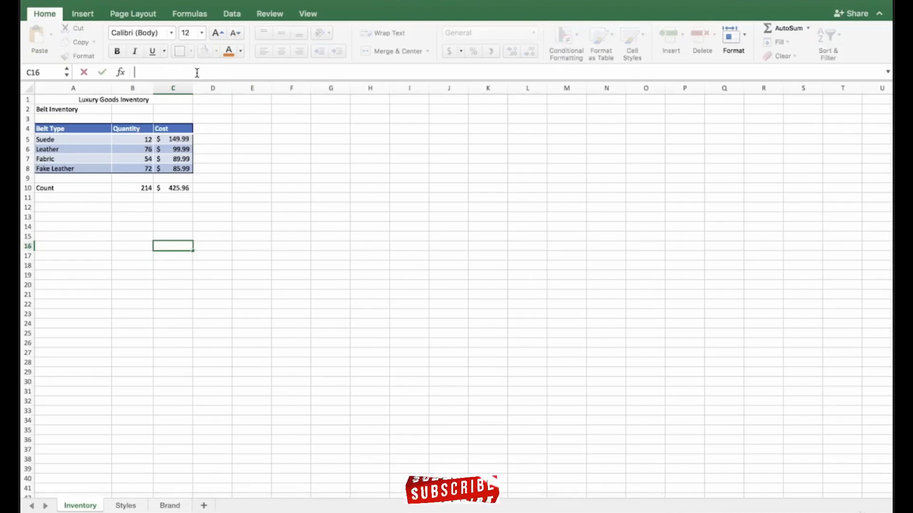
click(235, 127)
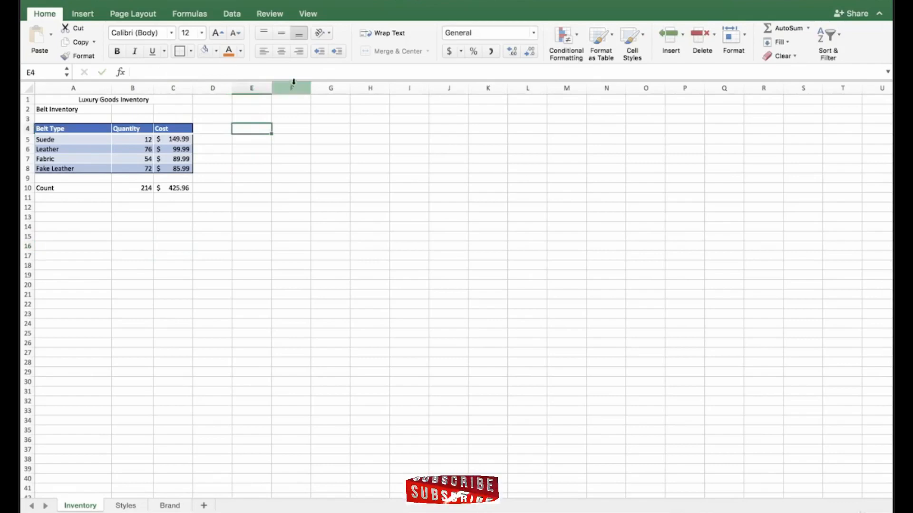
click(309, 69)
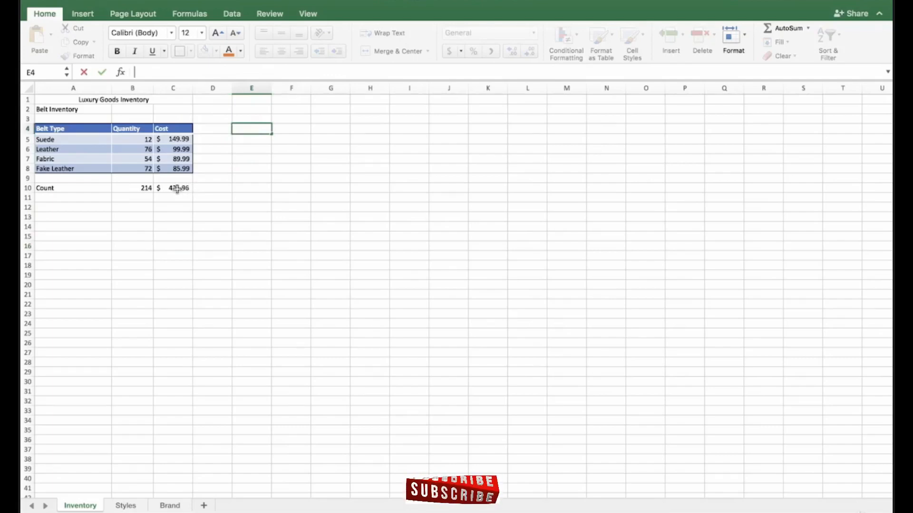
click(207, 188)
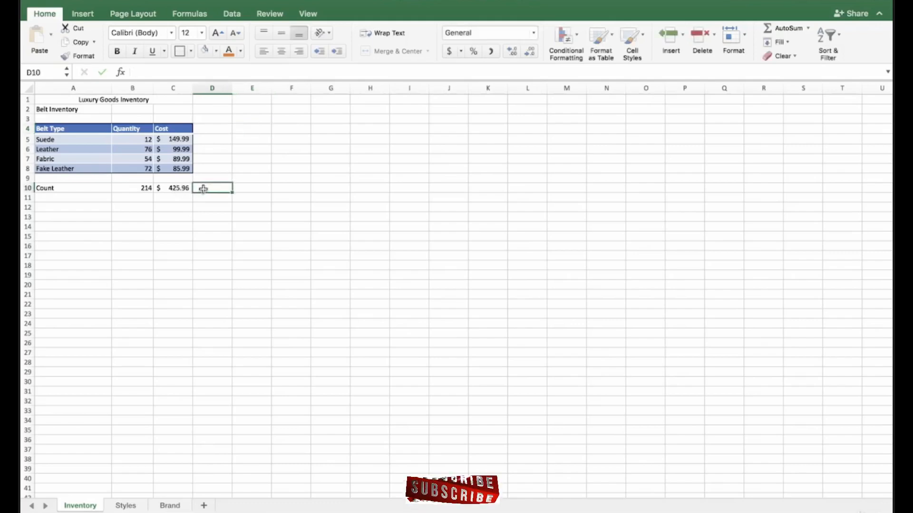
Examine the formula of the Cost total in cell C10 and the range it references.
click(164, 189)
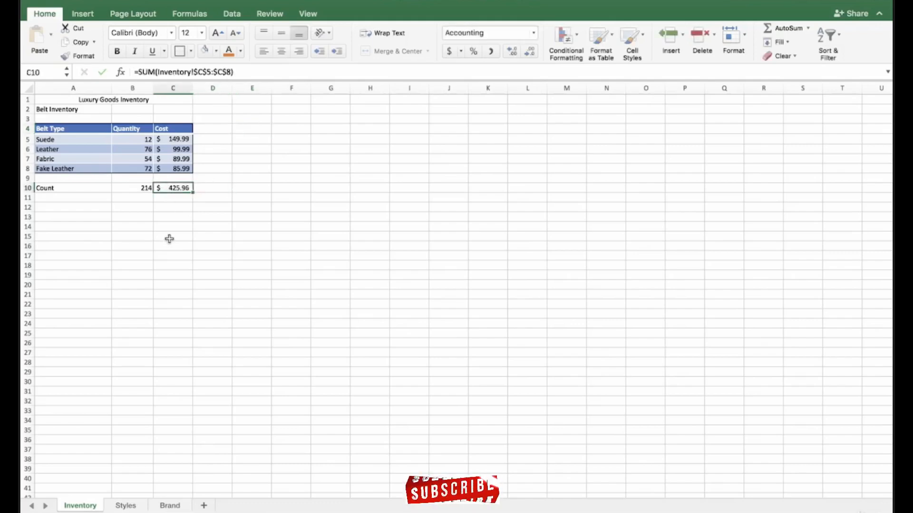
double_click(167, 189)
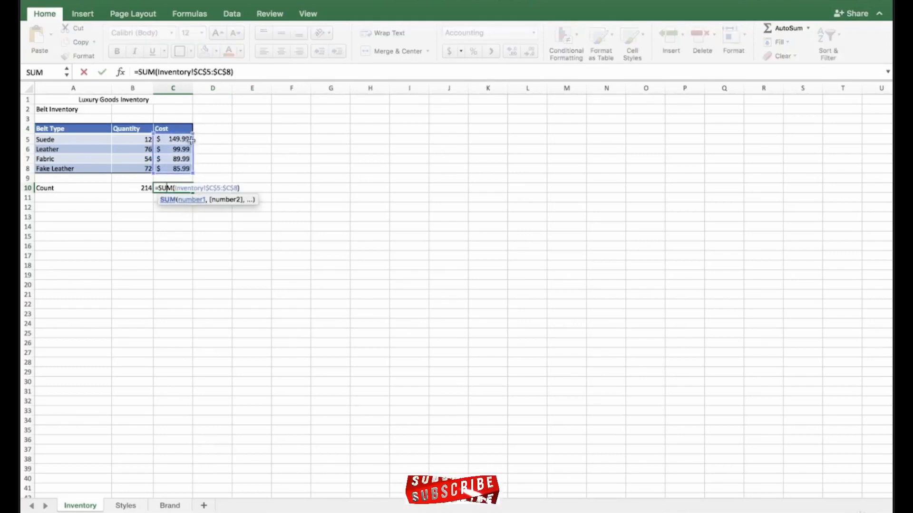
key(Return)
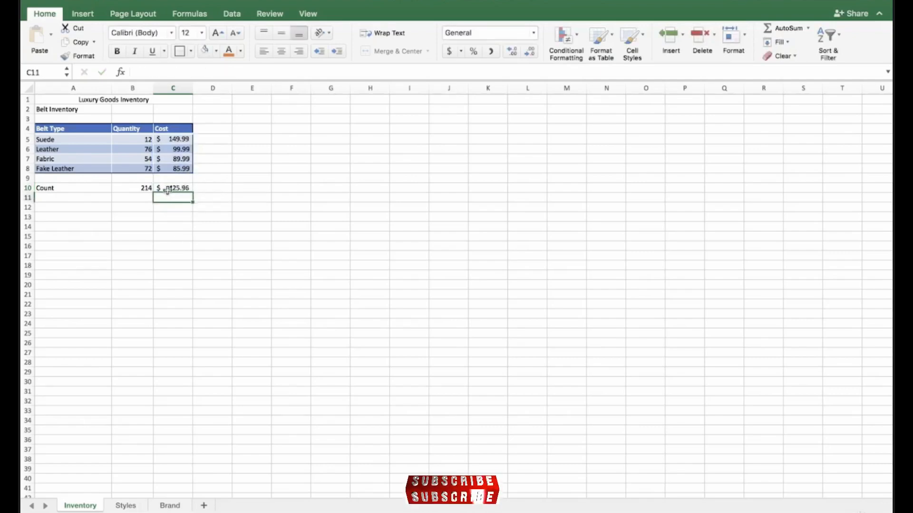
click(165, 187)
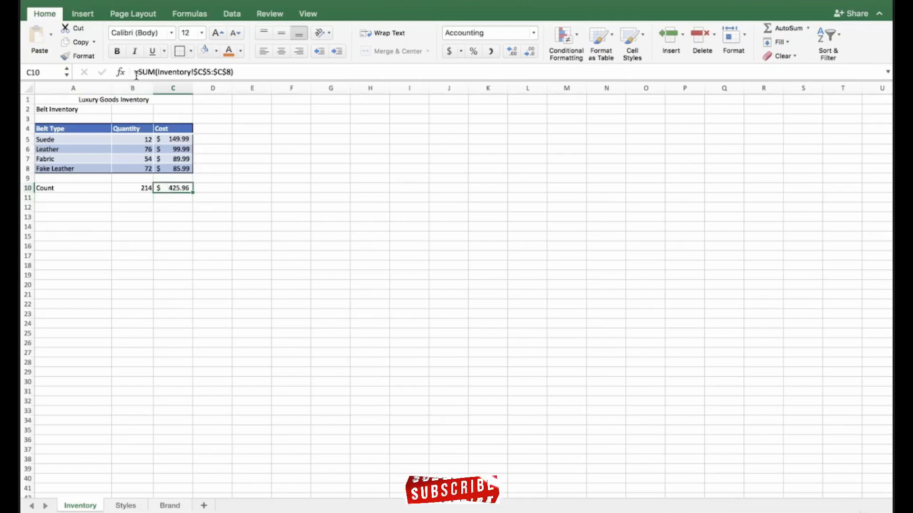
drag(135, 72, 155, 72)
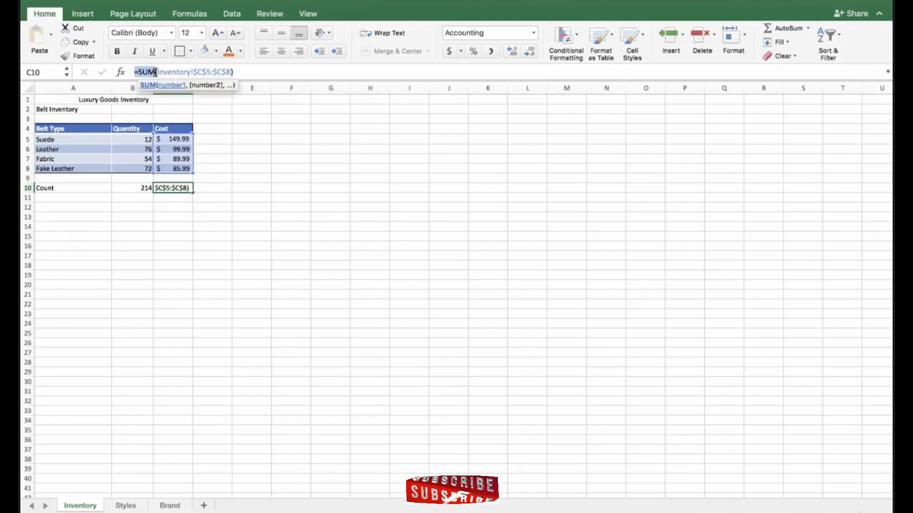
click(218, 143)
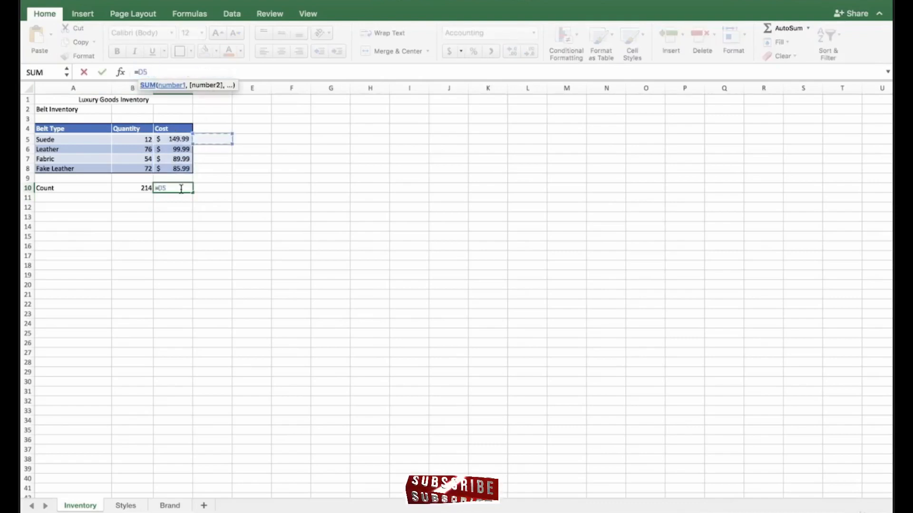
click(75, 1)
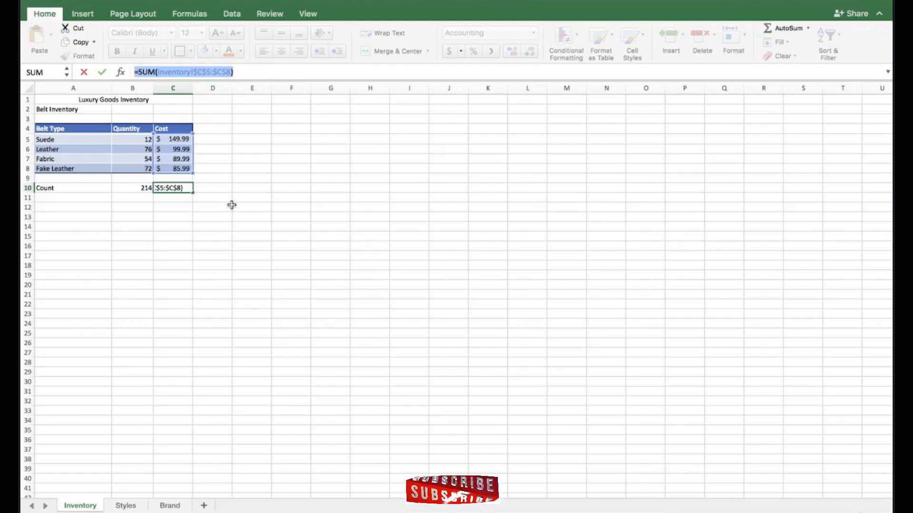
key(Return)
key(Up)
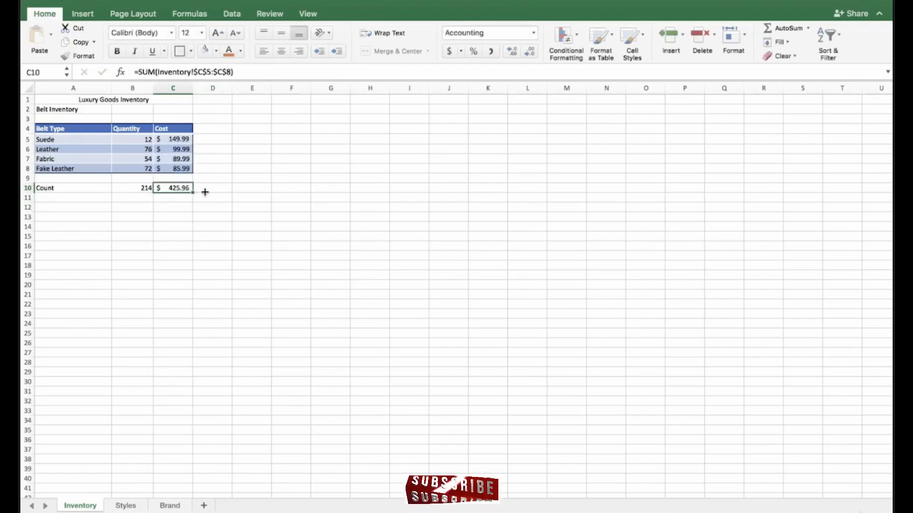
Fill the Cost total formula from C10 into D10, check the copied references, and clear D10.
drag(193, 191, 226, 193)
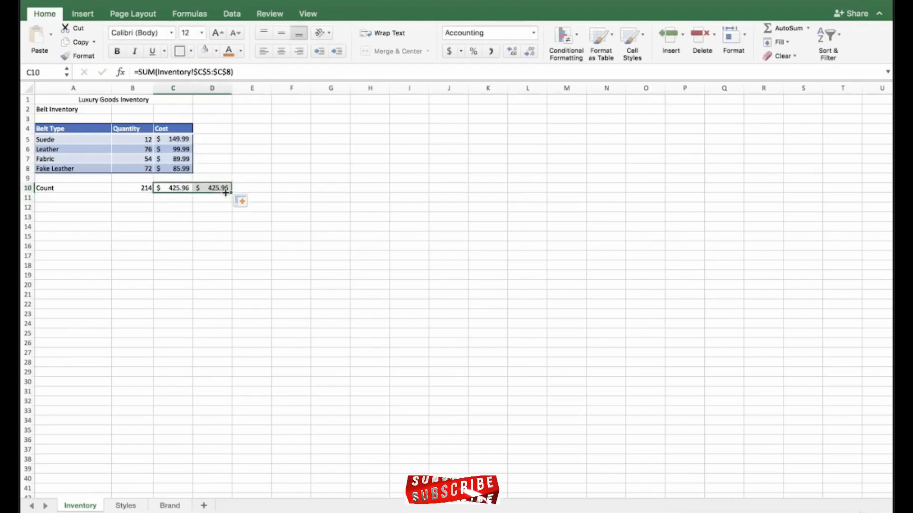
click(211, 190)
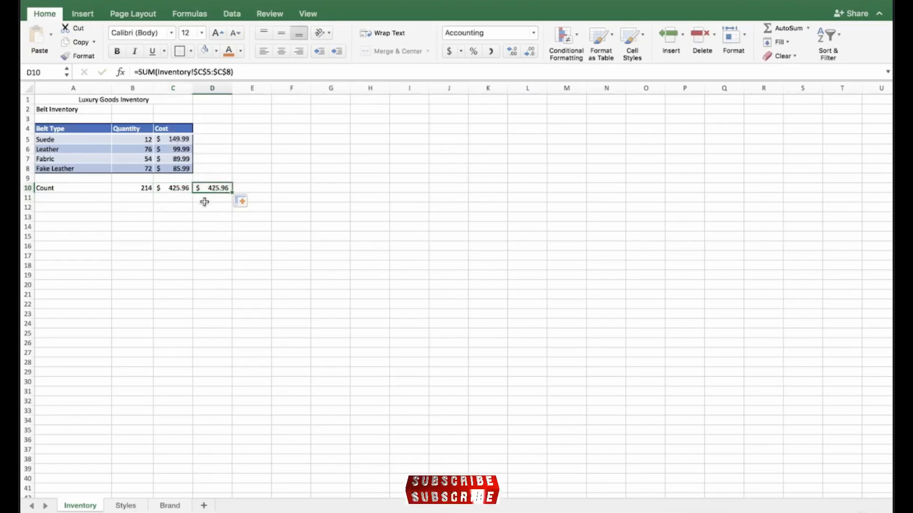
key(Delete)
Change the Cost total formula in C10 to relative references: =SUM(Inventory!C5:C8).
click(179, 195)
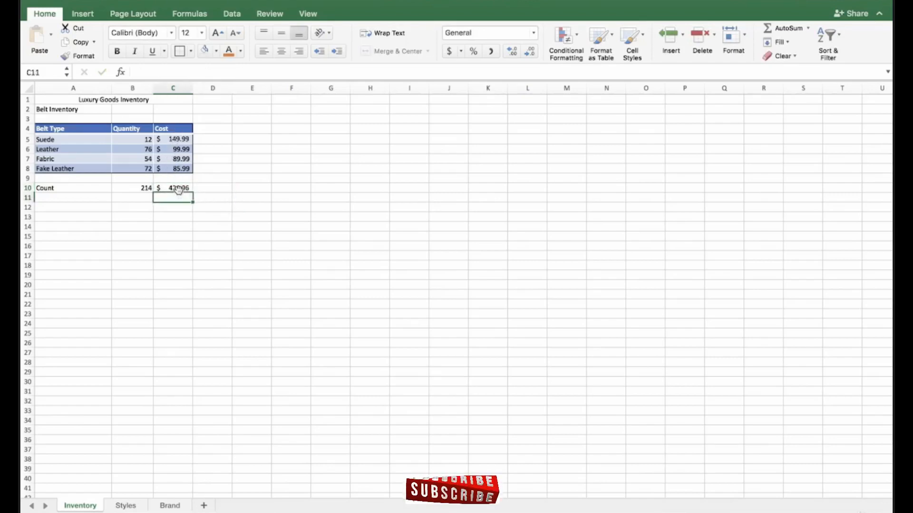
click(178, 190)
click(198, 71)
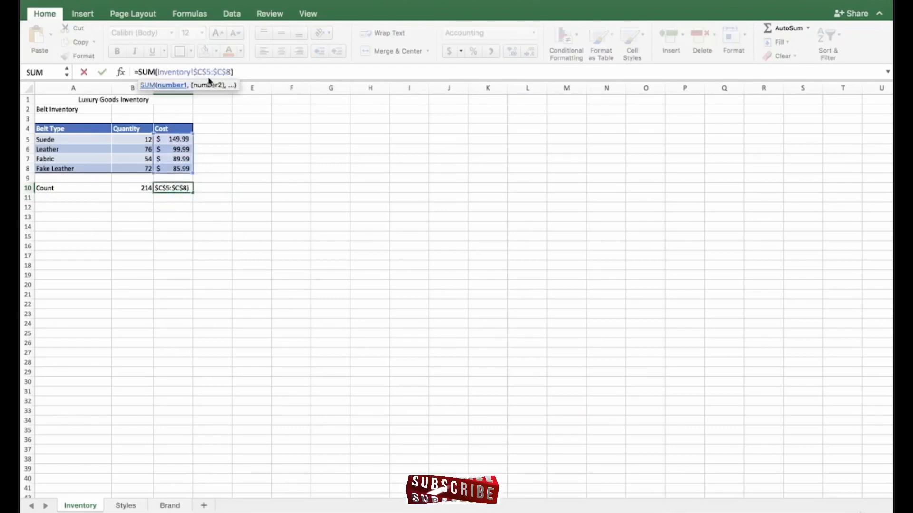
key(Delete)
click(204, 72)
key(Delete)
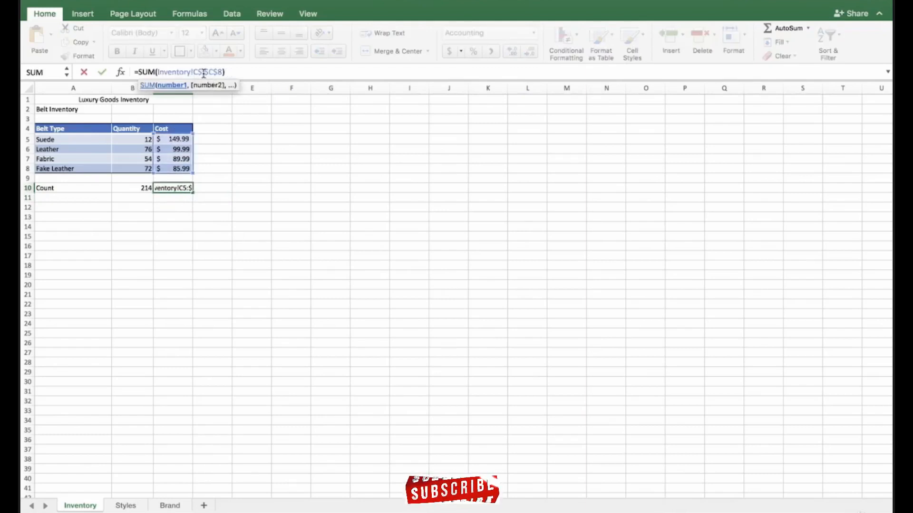
click(209, 73)
key(BackSpace)
click(214, 72)
key(BackSpace)
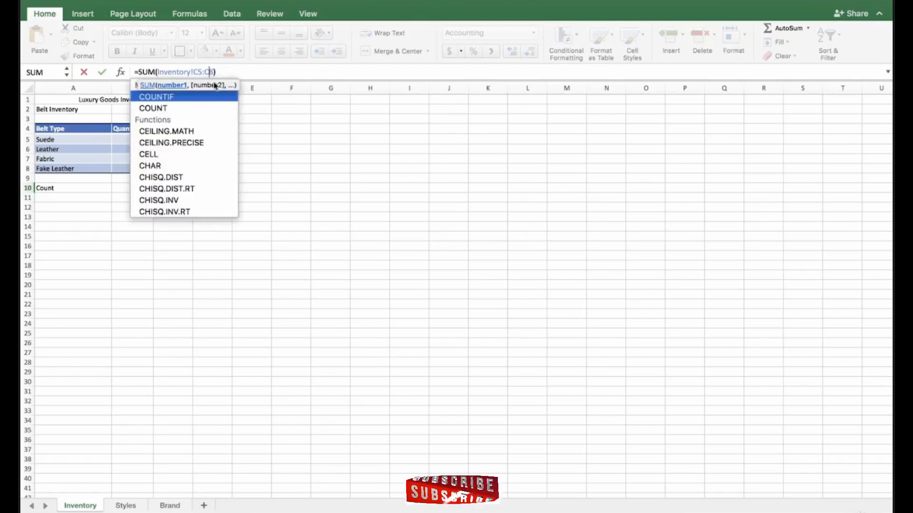
key(Return)
Fill the relative Cost total formula from C10 into D10 and check its references against cells D5 to D8.
click(175, 186)
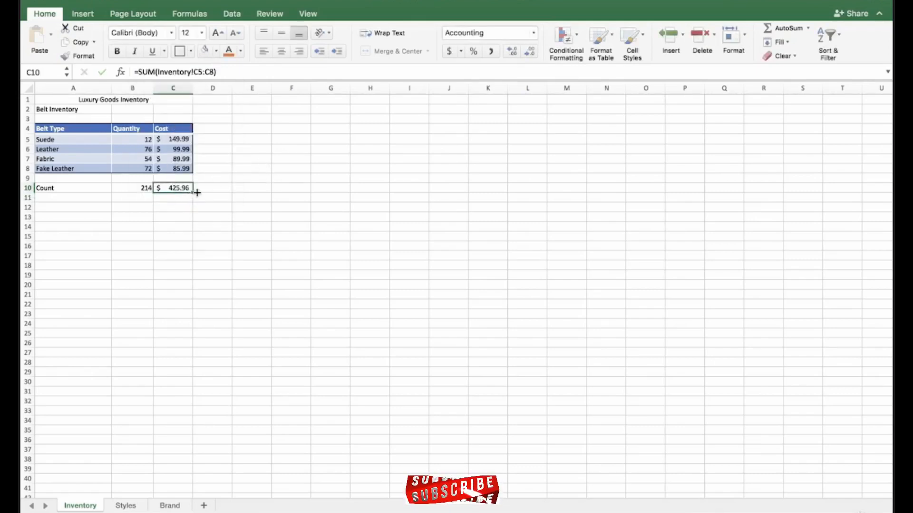
drag(196, 192, 214, 189)
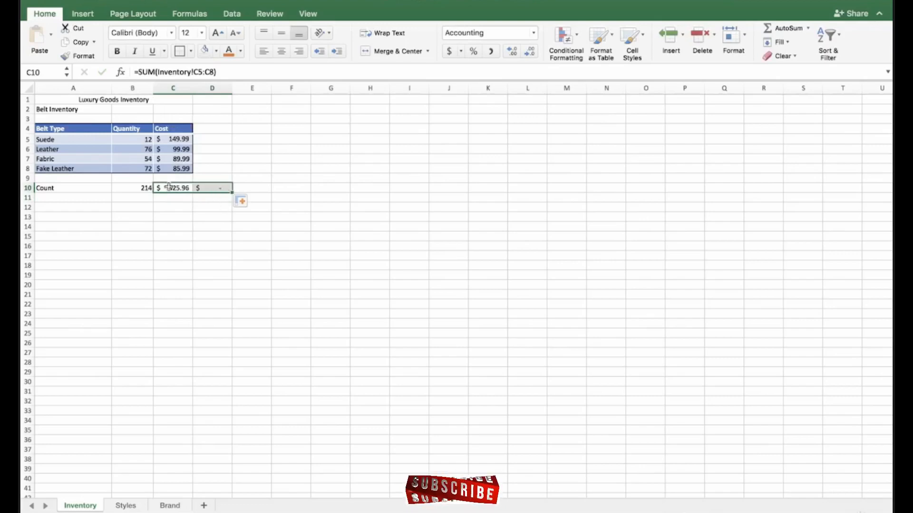
click(209, 211)
double_click(209, 188)
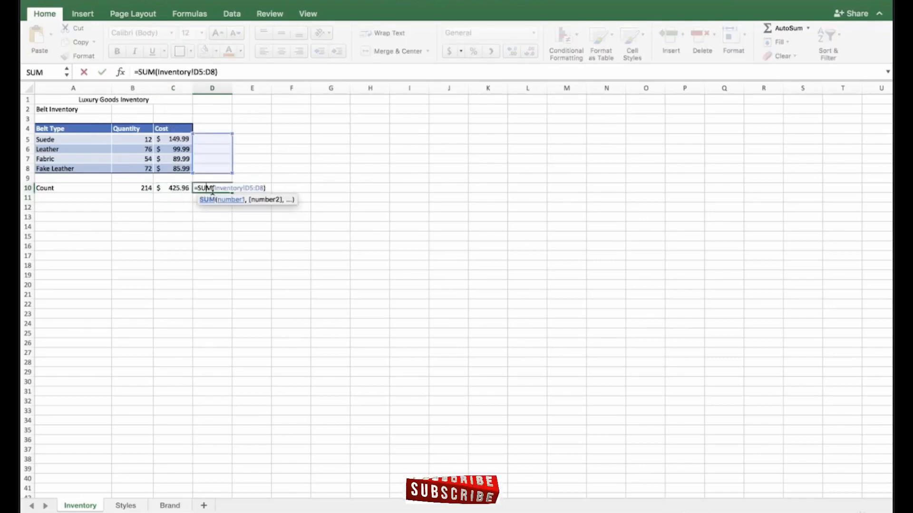
click(207, 129)
click(206, 142)
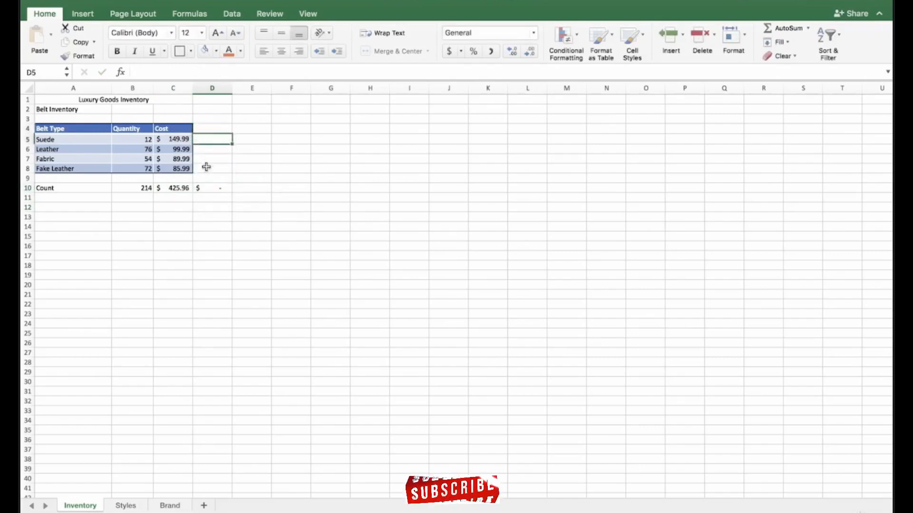
click(205, 171)
double_click(201, 187)
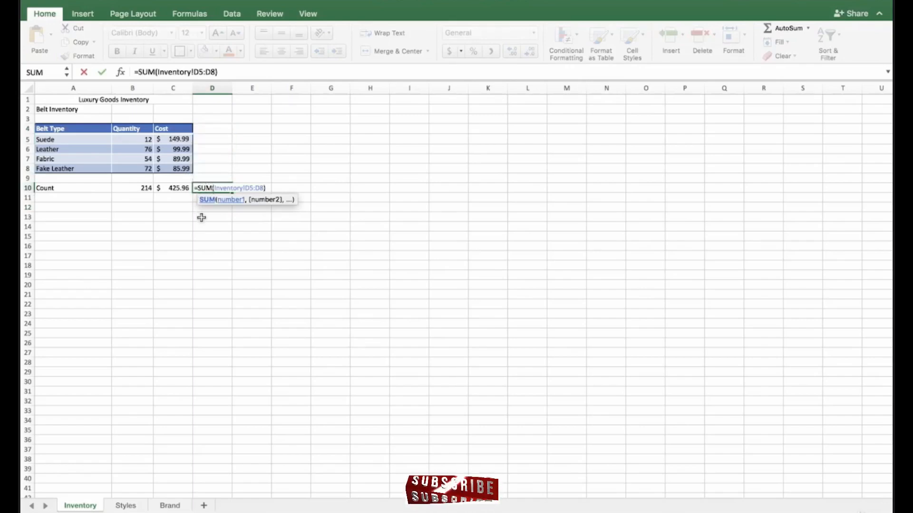
key(Return)
Fill the C10 formula into D10 once more, inspect the copied formula, and clear D10.
click(185, 189)
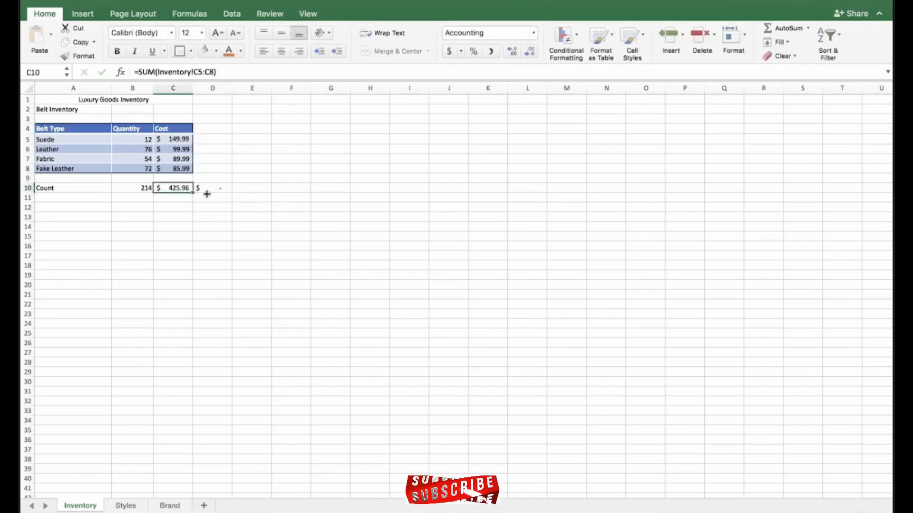
drag(207, 194, 222, 202)
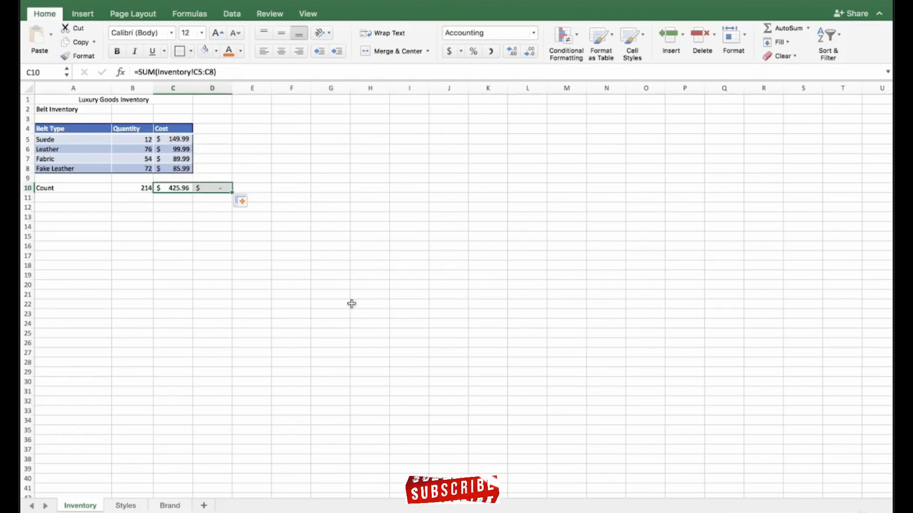
click(292, 276)
click(209, 188)
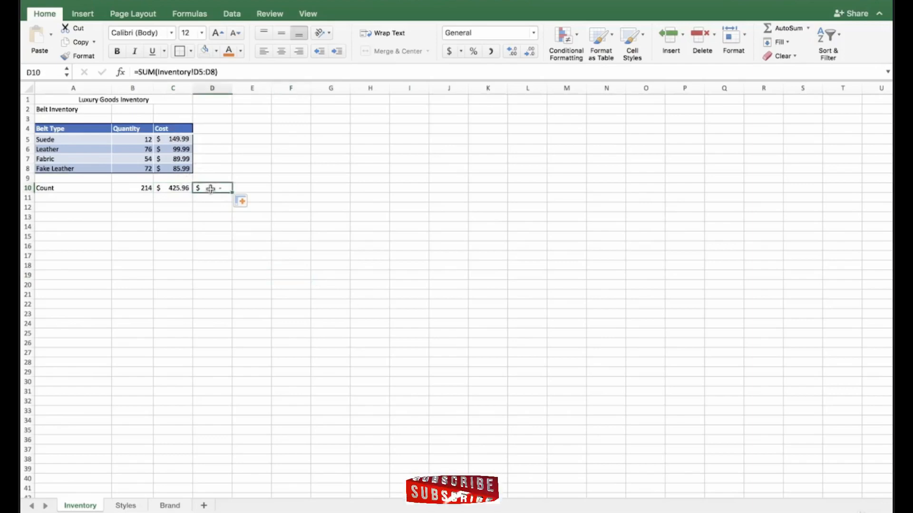
key(Delete)
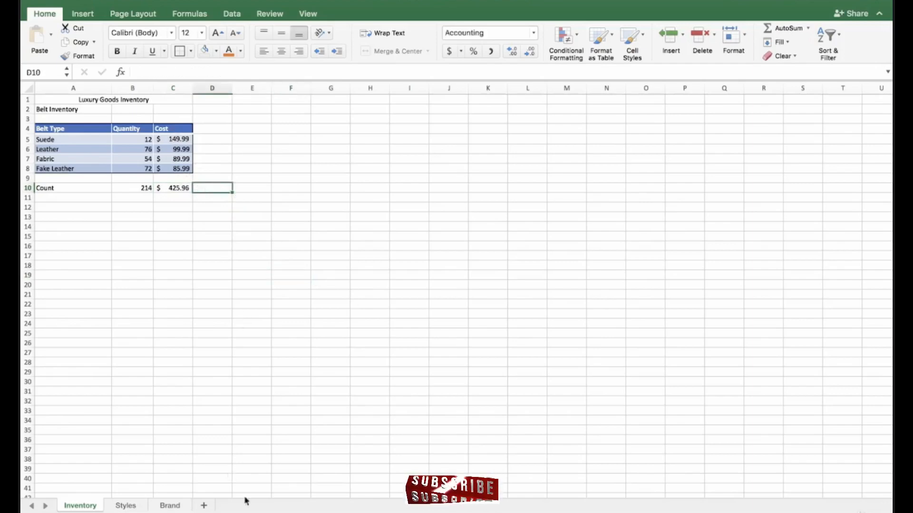
Try out the worksheet's horizontal and vertical scrolling on the Inventory sheet.
drag(229, 493, 224, 464)
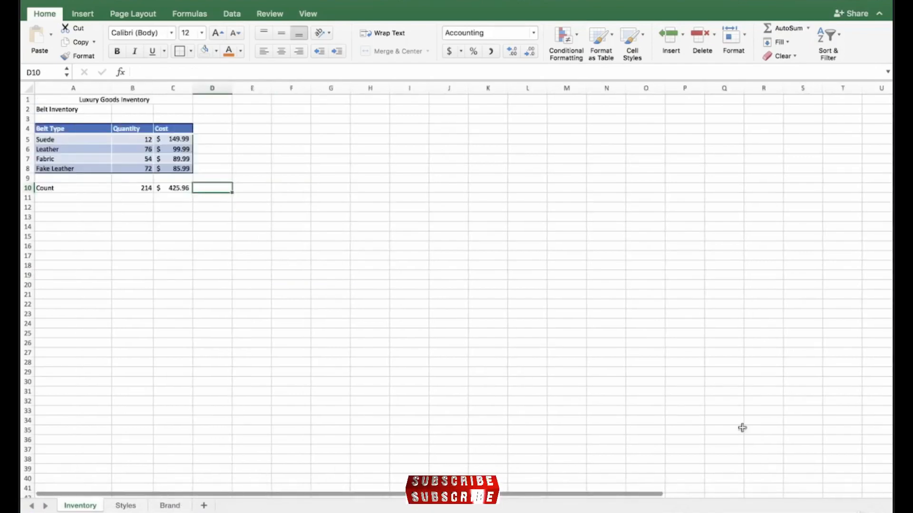
mouse_move(510, 494)
mouse_down()
mouse_move(712, 495)
mouse_move(508, 495)
mouse_up()
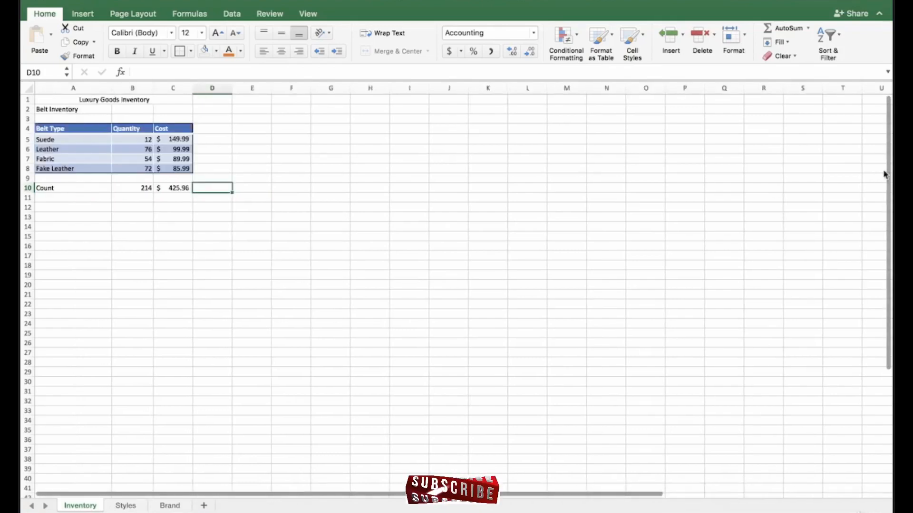
drag(888, 176, 888, 211)
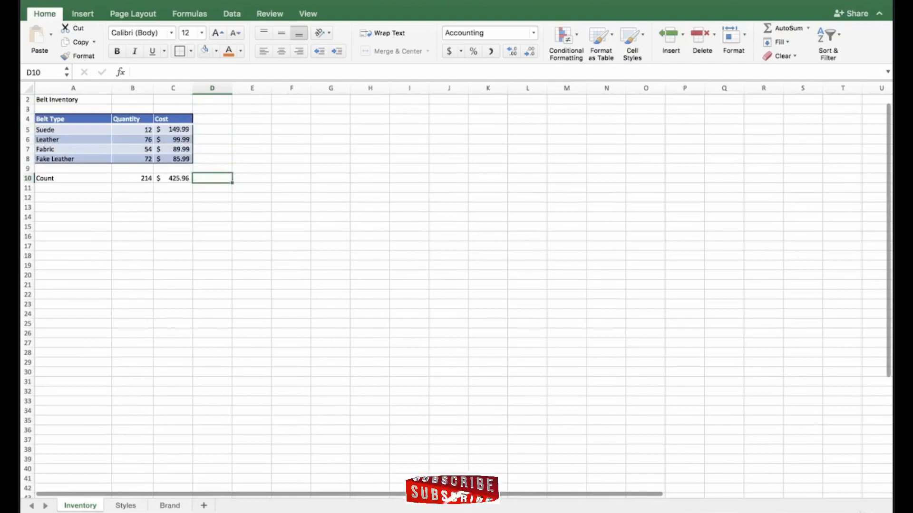
Zoom the Inventory sheet far out, in to a close-up of the belt table, and back near normal size.
scroll(456, 292, down, 5)
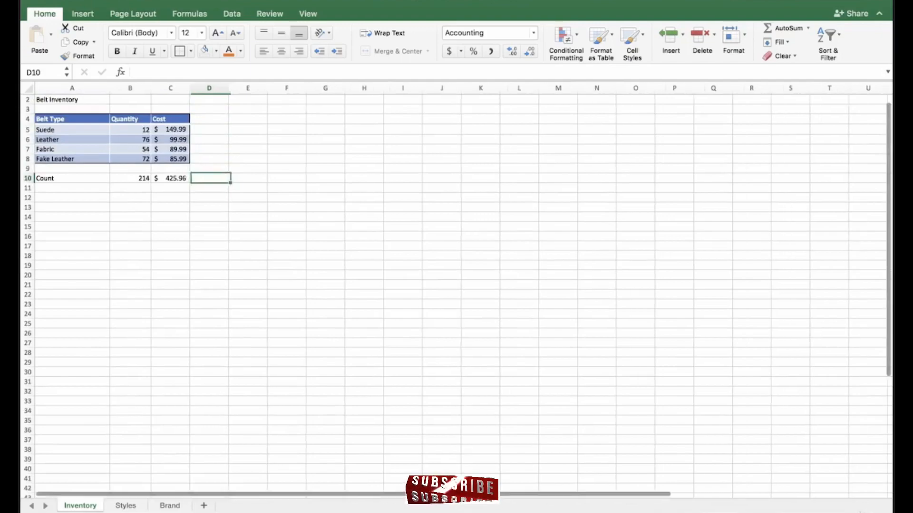
scroll(456, 293, down, 5)
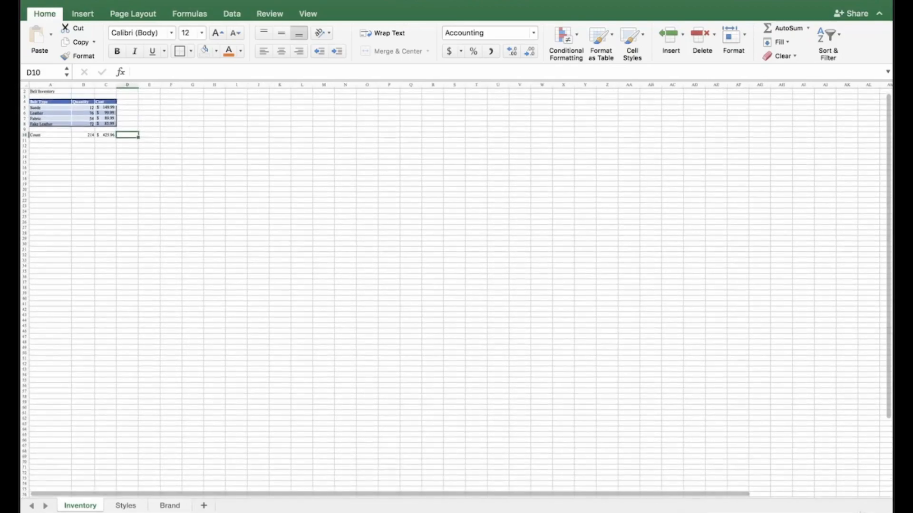
scroll(457, 293, up, 5)
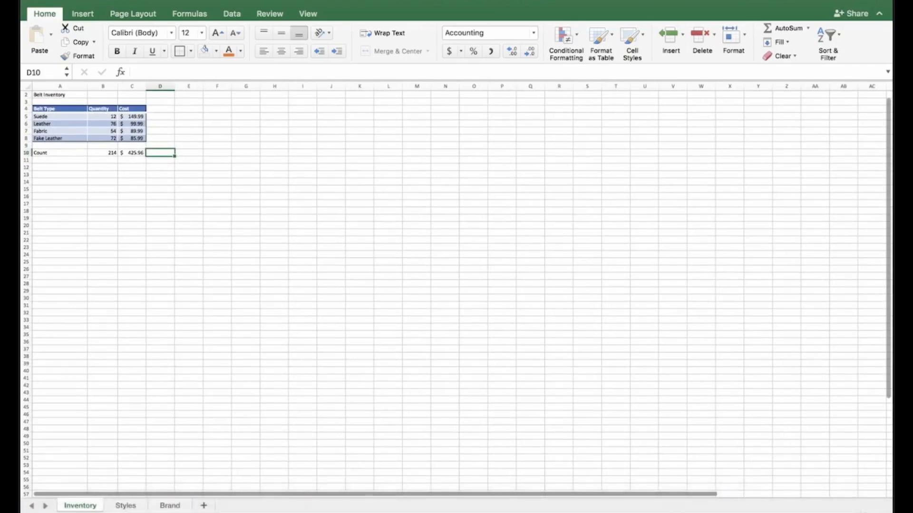
scroll(456, 293, up, 3)
scroll(456, 290, up, 5)
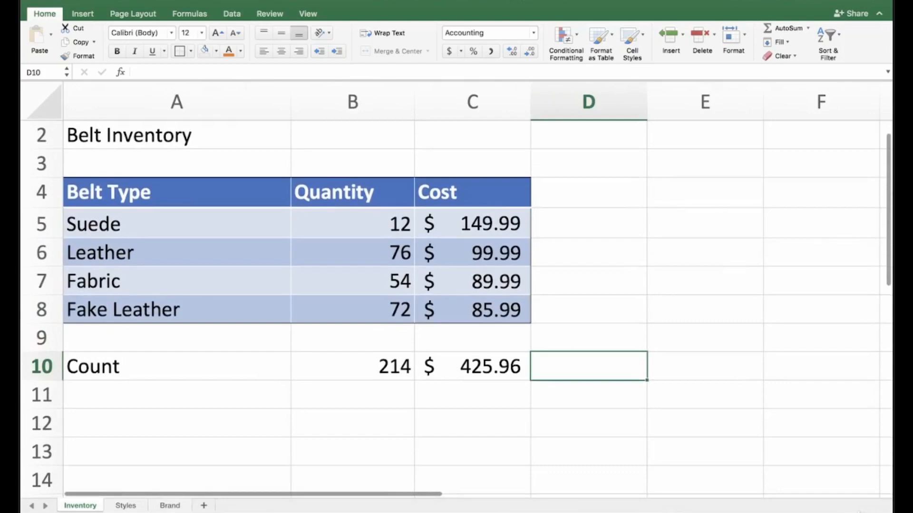
scroll(456, 290, down, 8)
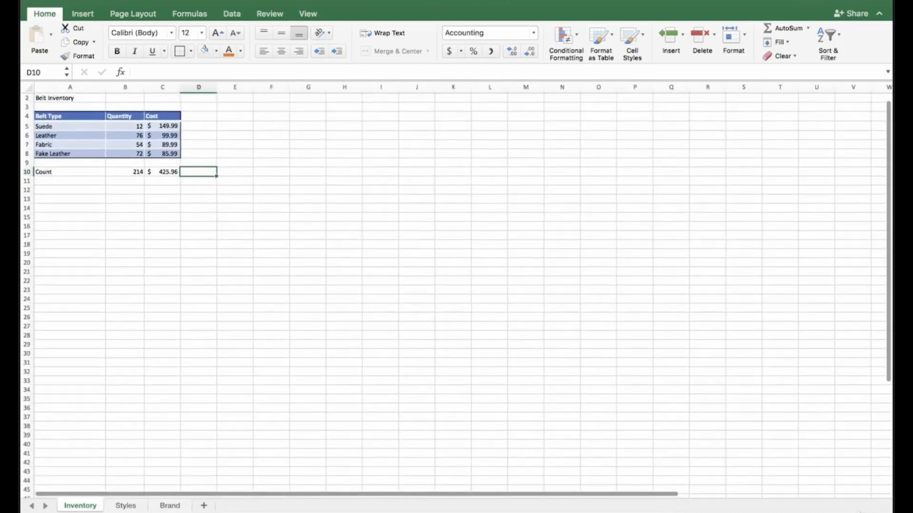
scroll(456, 289, up, 1)
Set the Inventory sheet's zoom to a custom 75%.
click(877, 512)
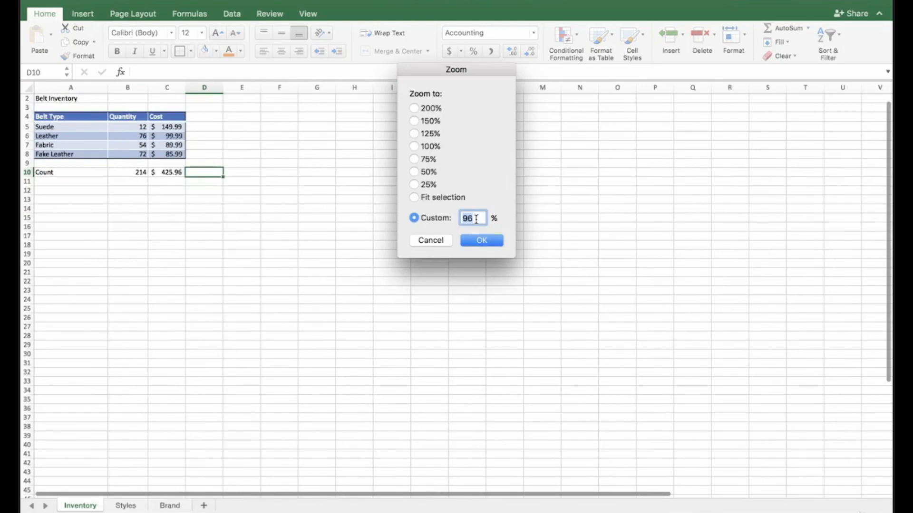
text(75)
key(Return)
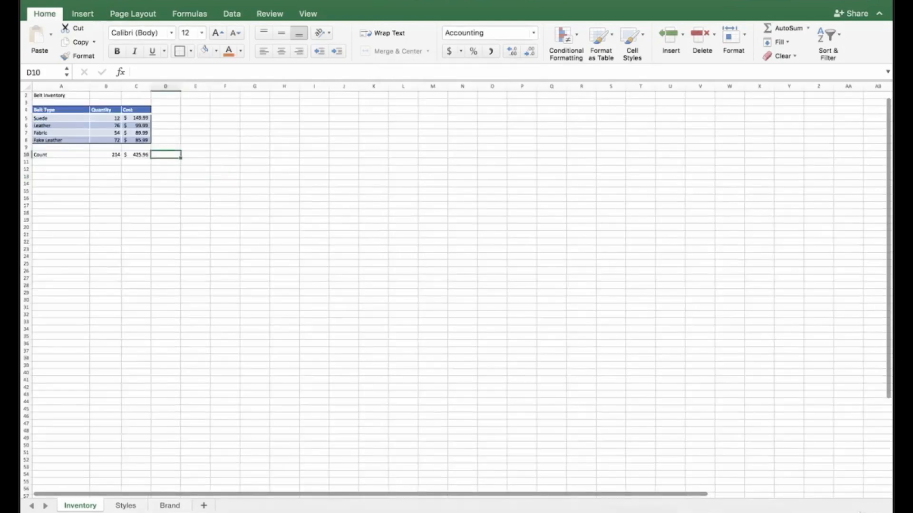
Zoom the Inventory sheet out one step and back in to its original size.
click(780, 512)
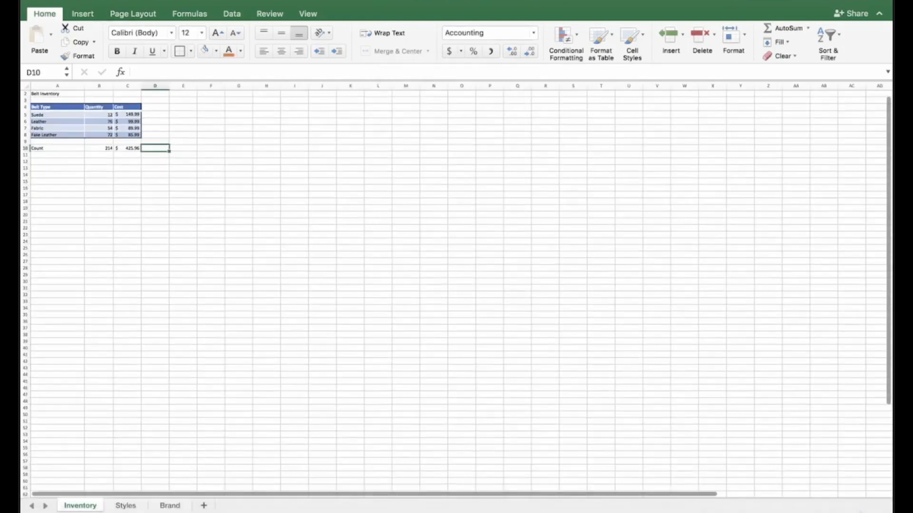
click(859, 512)
click(859, 512)
click(859, 512)
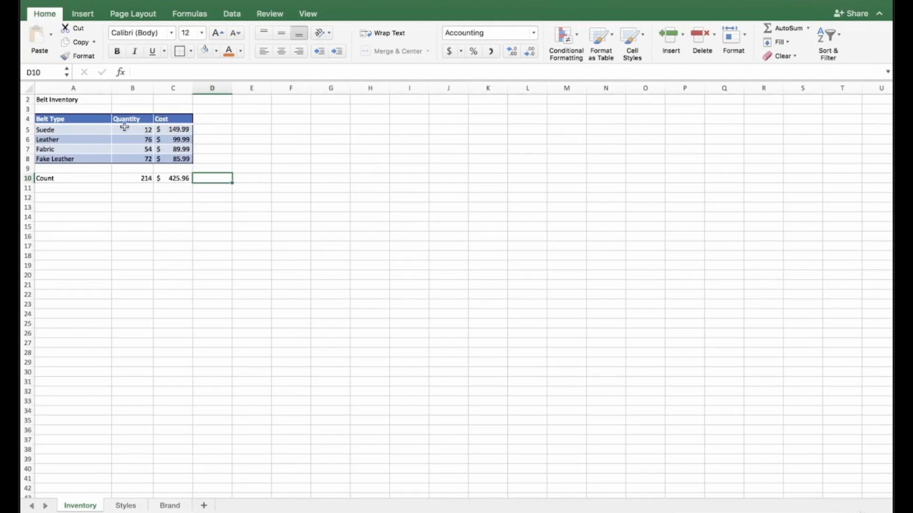
Examine the summary statistics for the Quantity values in B5:B8 and compare them with the total in B10.
drag(124, 128, 121, 162)
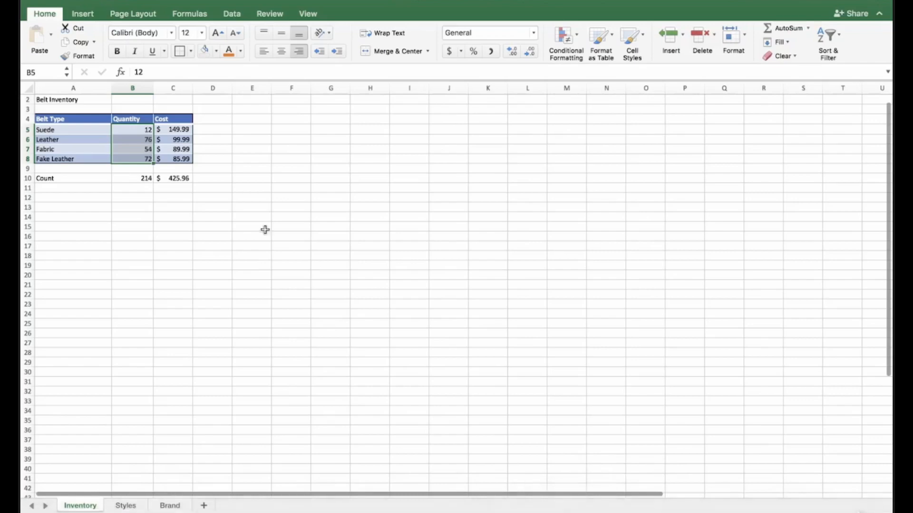
click(176, 244)
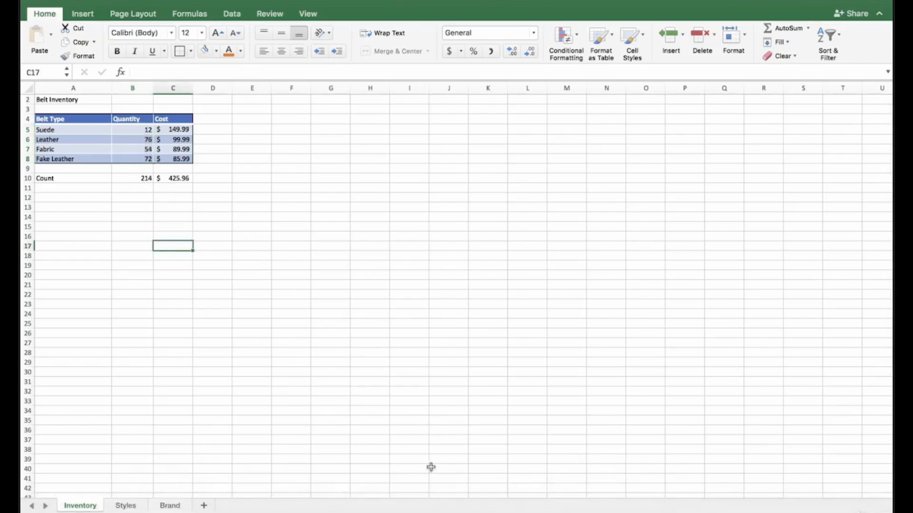
drag(126, 129, 129, 160)
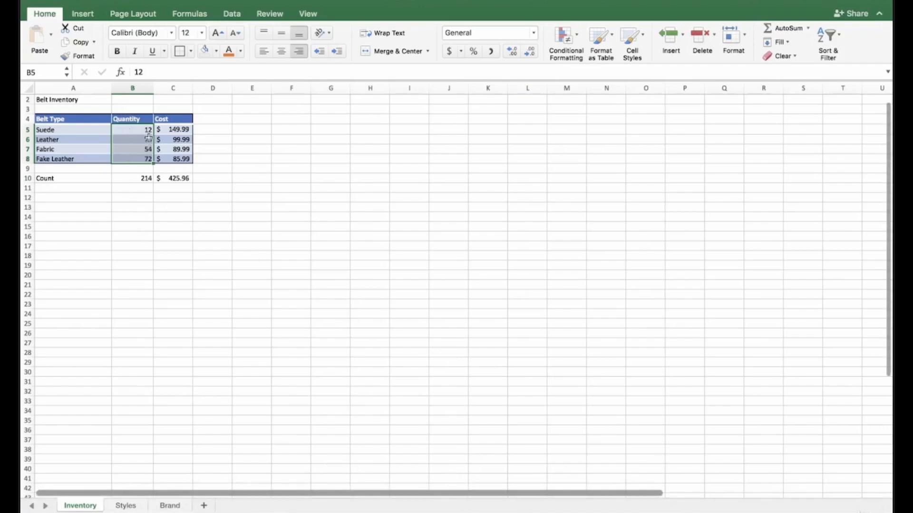
click(169, 177)
drag(135, 130, 132, 159)
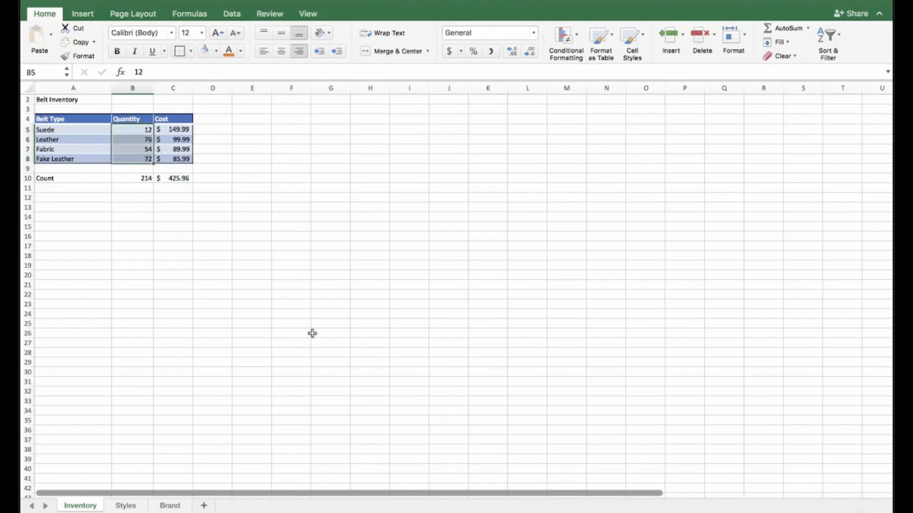
click(126, 177)
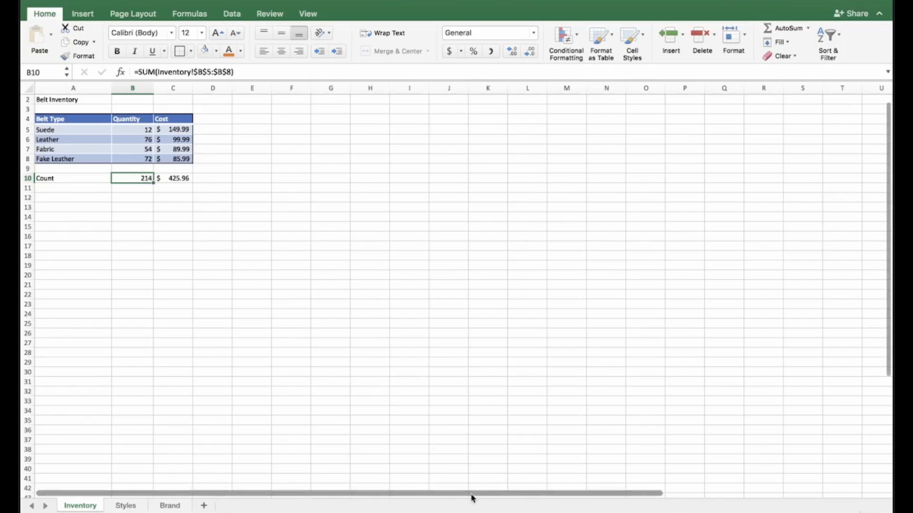
click(199, 206)
Add the Minimum and Maximum statistics to the status bar while the Quantity values B5:B8 are selected.
drag(142, 129, 144, 159)
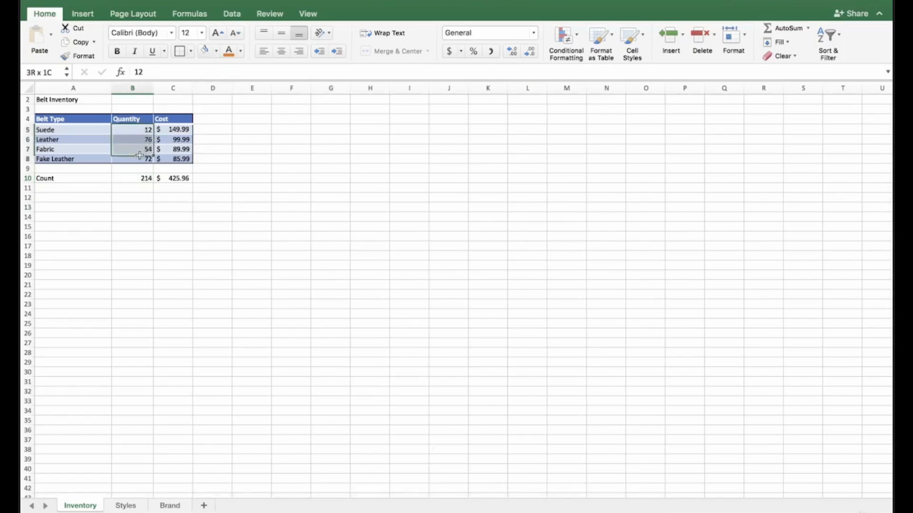
mouse_move(616, 501)
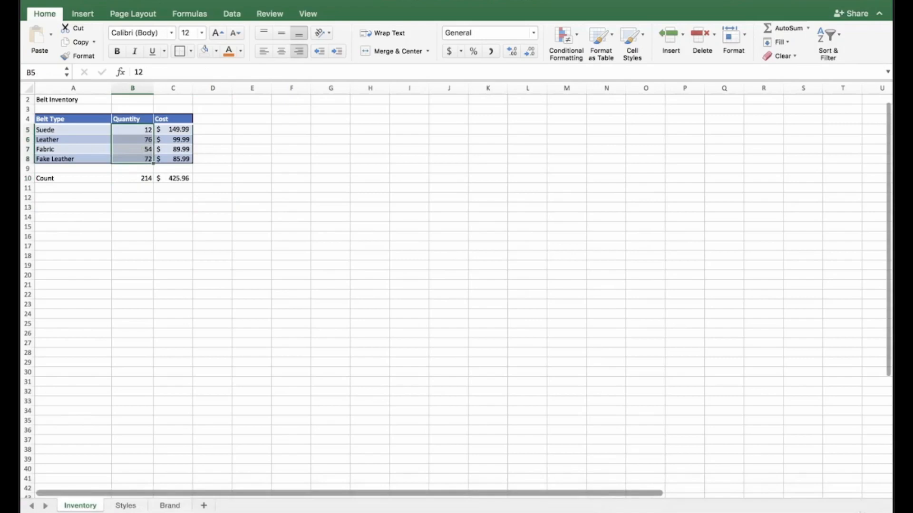
right_click(601, 500)
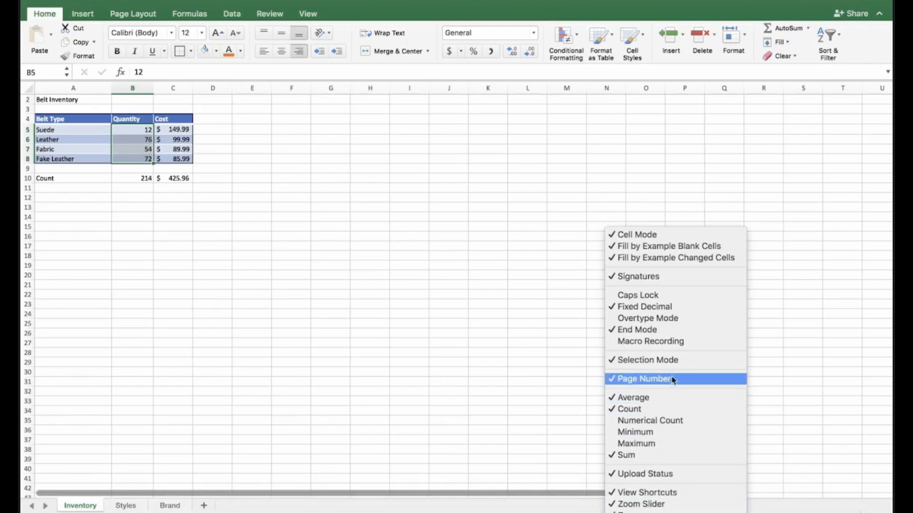
click(643, 431)
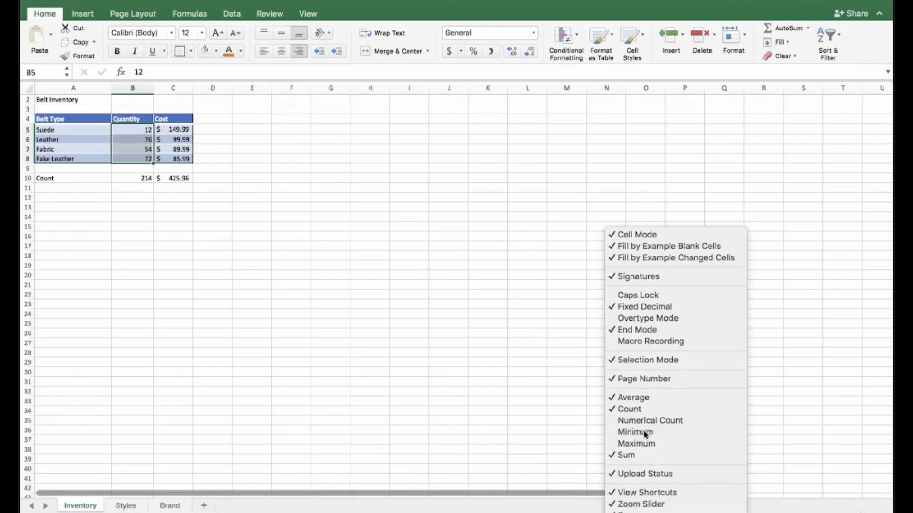
right_click(600, 511)
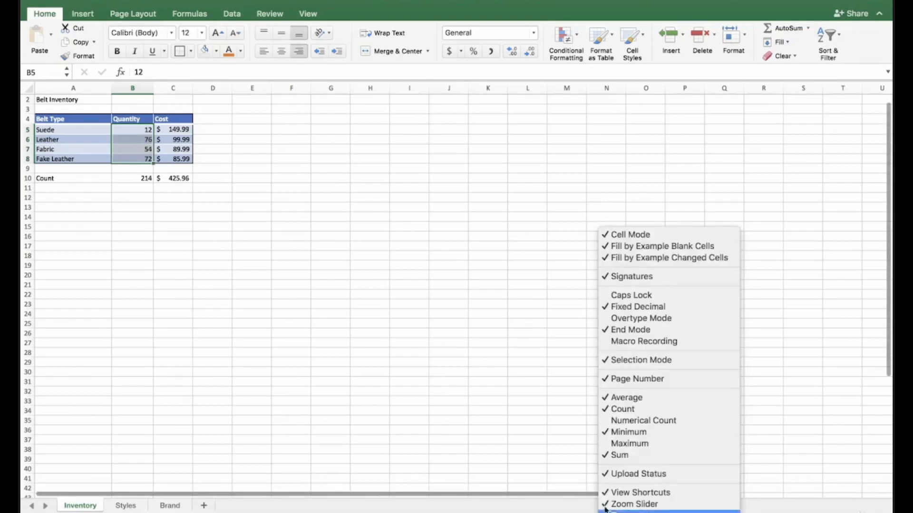
click(627, 444)
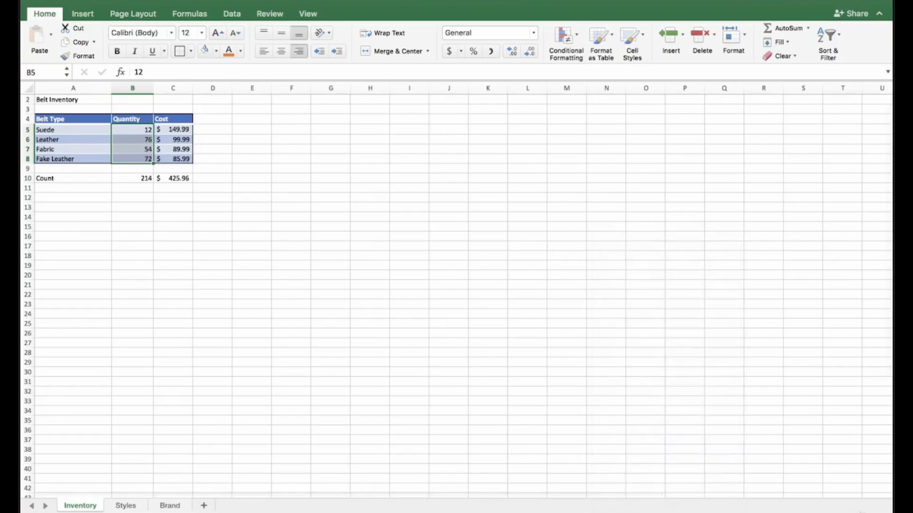
Compare the status bar statistics for the empty cells below the table with those for the Quantity values B5:B8.
click(149, 198)
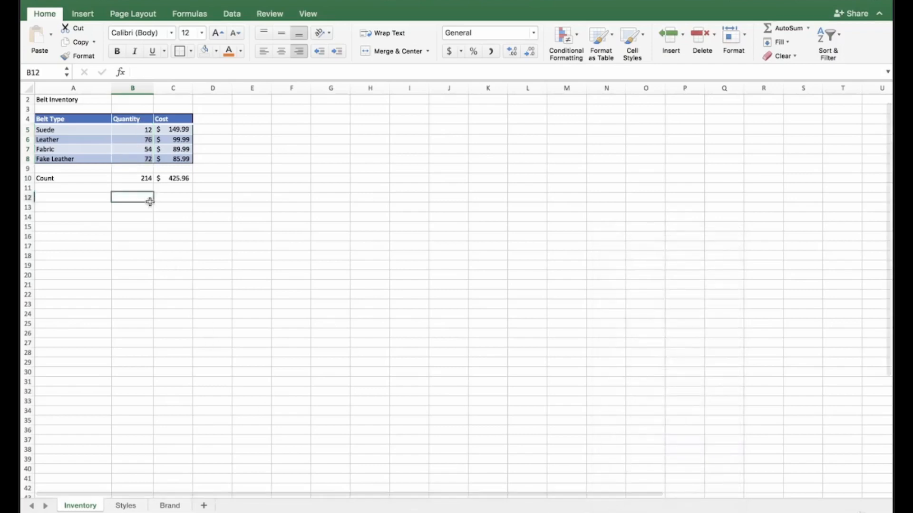
drag(128, 195, 116, 493)
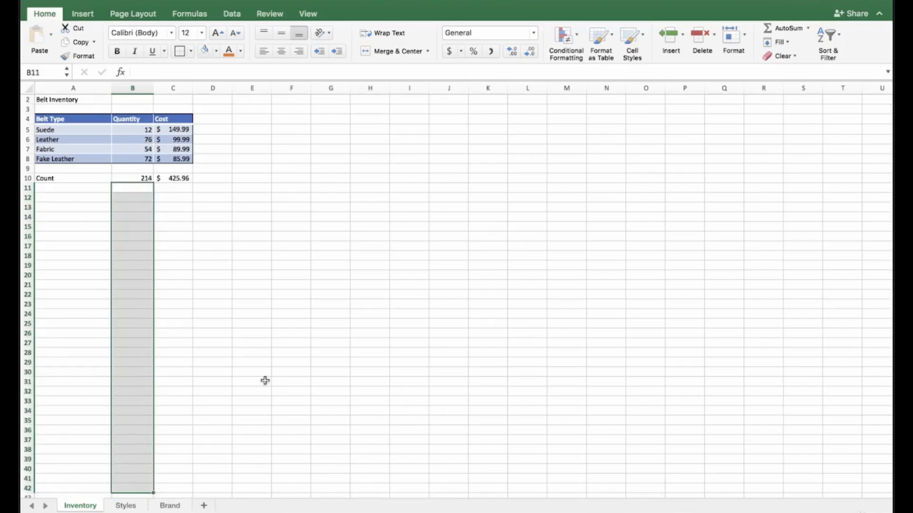
click(345, 325)
drag(143, 128, 141, 159)
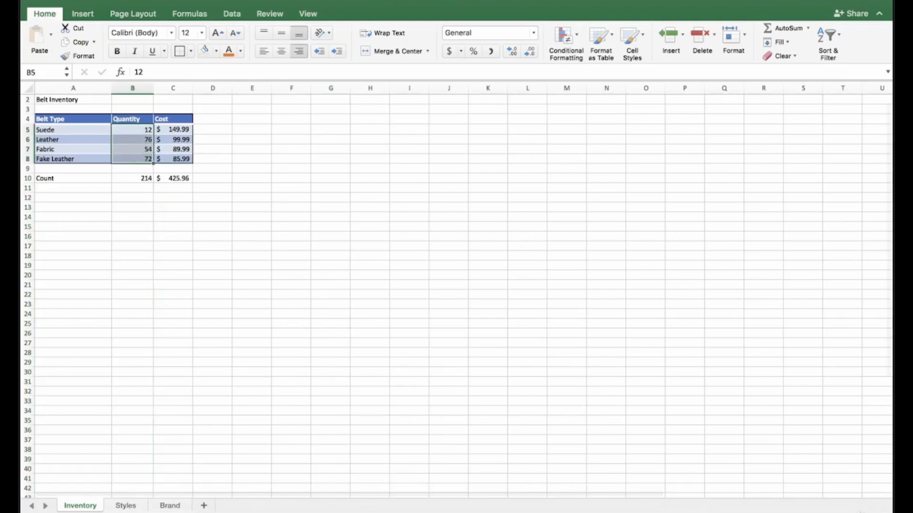
click(295, 272)
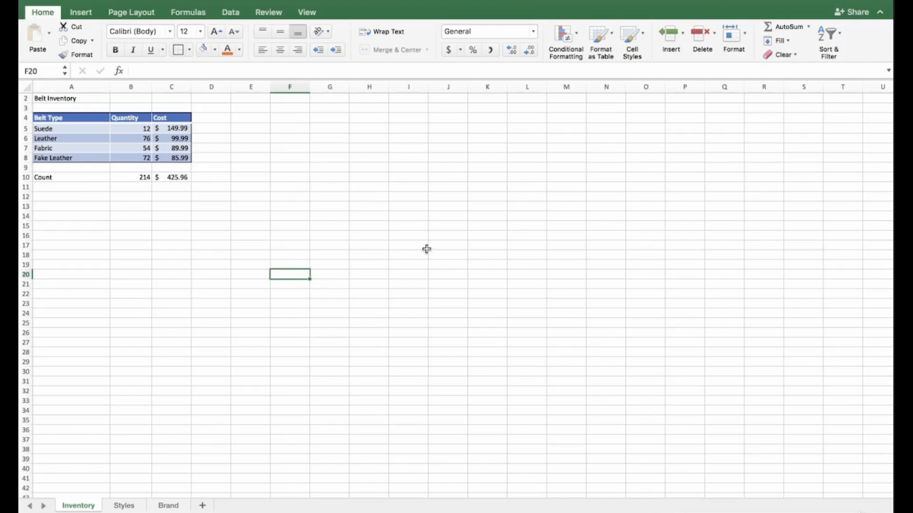
Copy the belt table A4:C8 and paste it at F4 on the Inventory sheet.
click(415, 231)
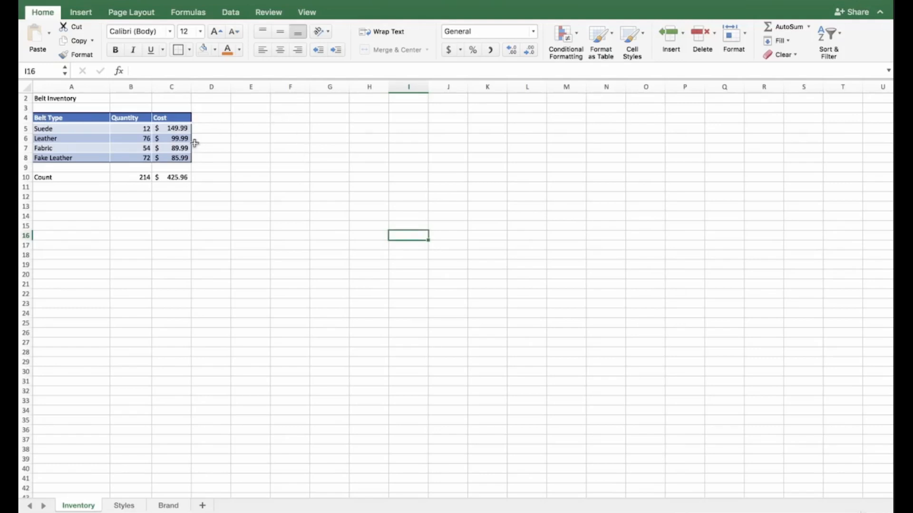
drag(61, 118, 188, 159)
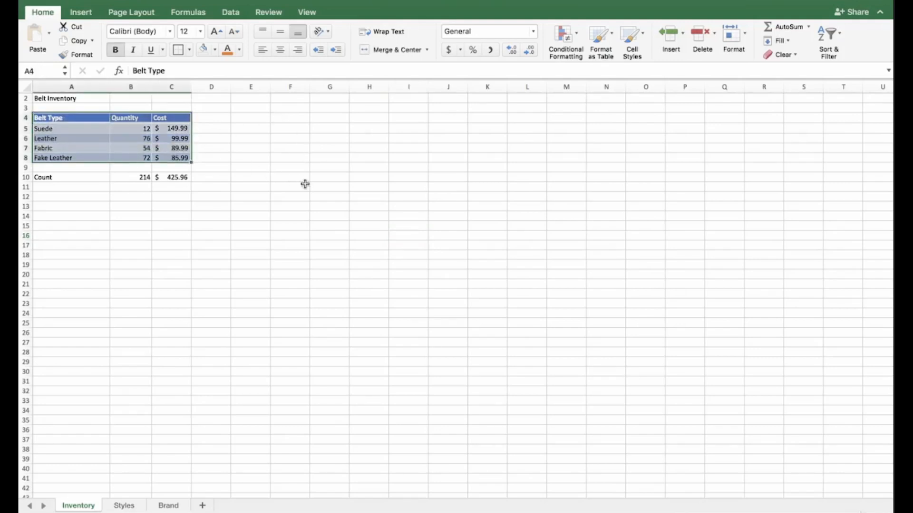
key(ctrl+c)
drag(280, 117, 433, 157)
key(ctrl+v)
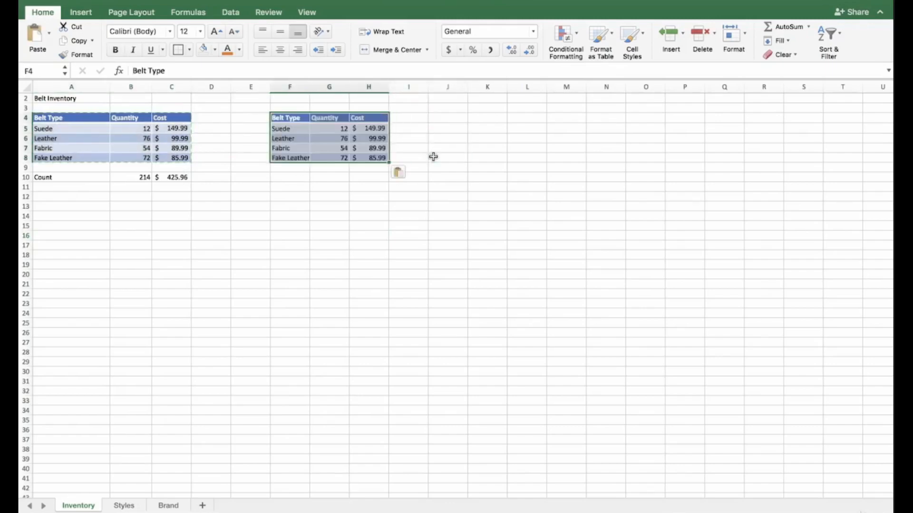
Undo the paste of the belt table at F4 and clear the copy marquee around the original table.
click(283, 188)
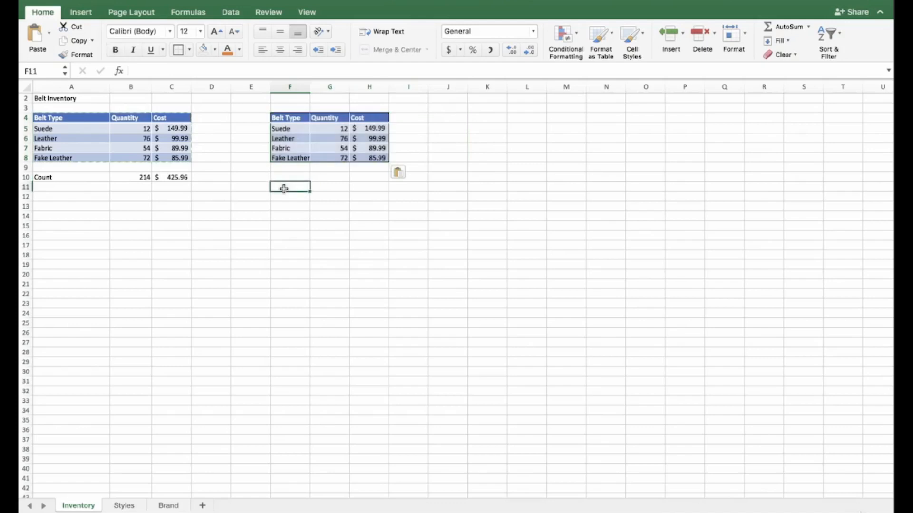
click(76, 1)
click(396, 373)
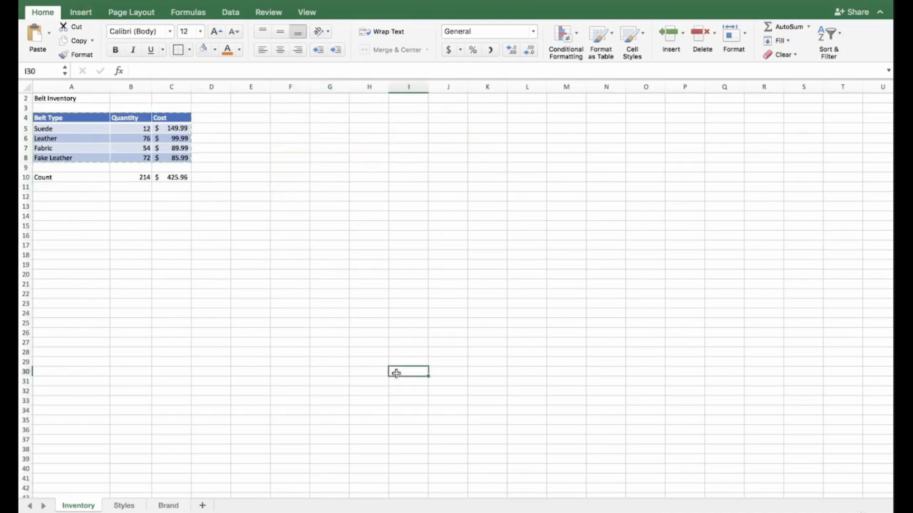
double_click(317, 267)
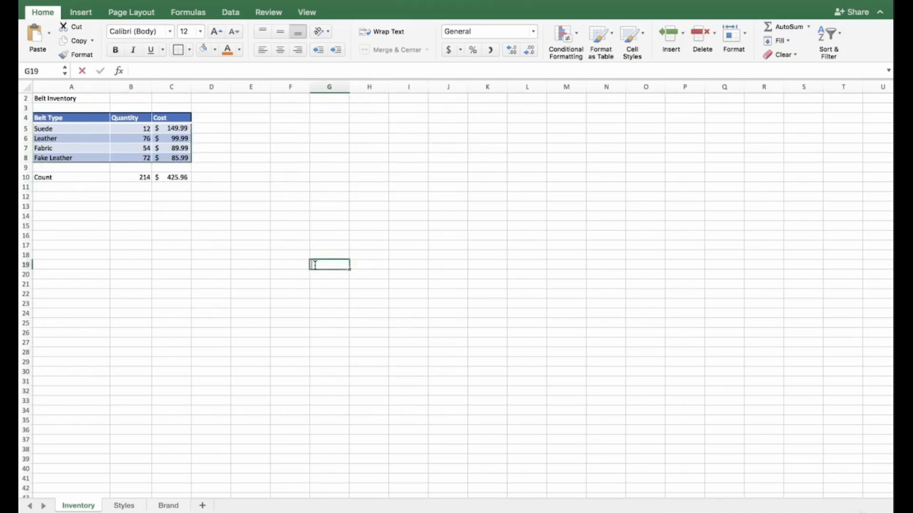
Select the empty block G5:I12, followed by the separate column ranges F6:F22 and H6:H22.
drag(319, 129, 425, 199)
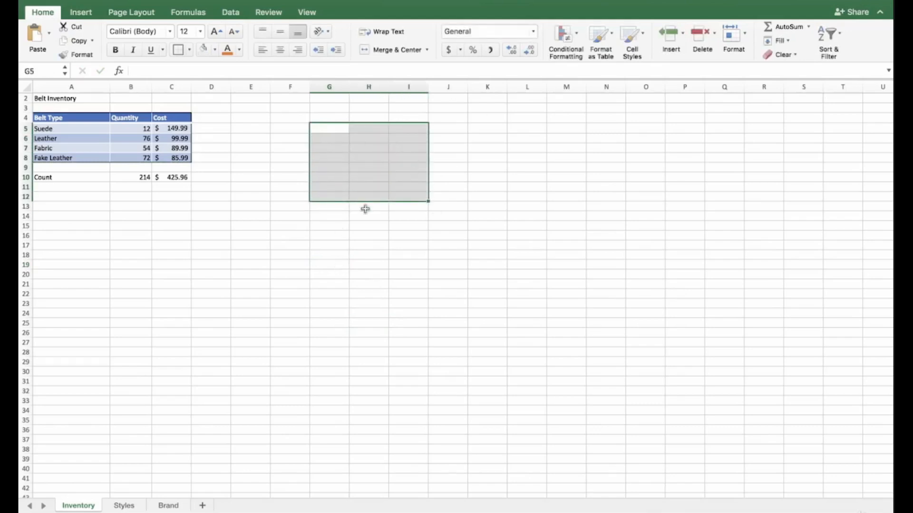
click(420, 253)
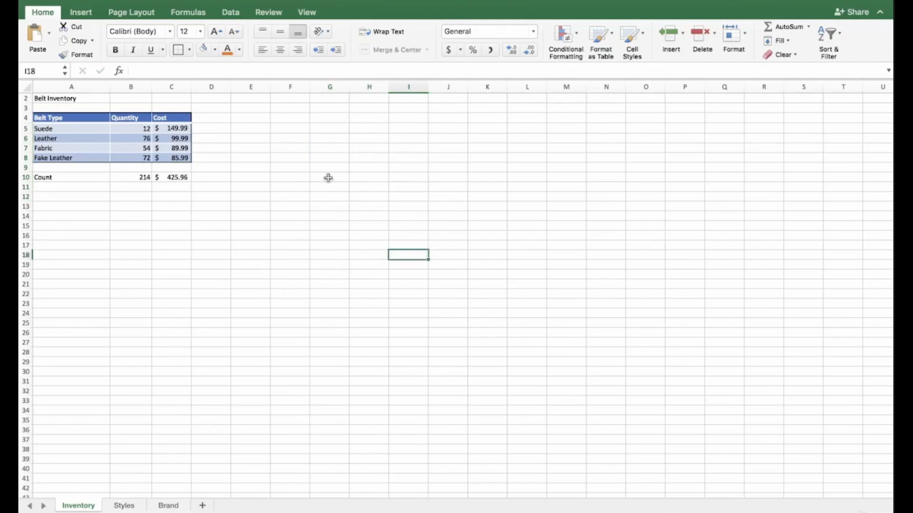
drag(278, 141, 294, 296)
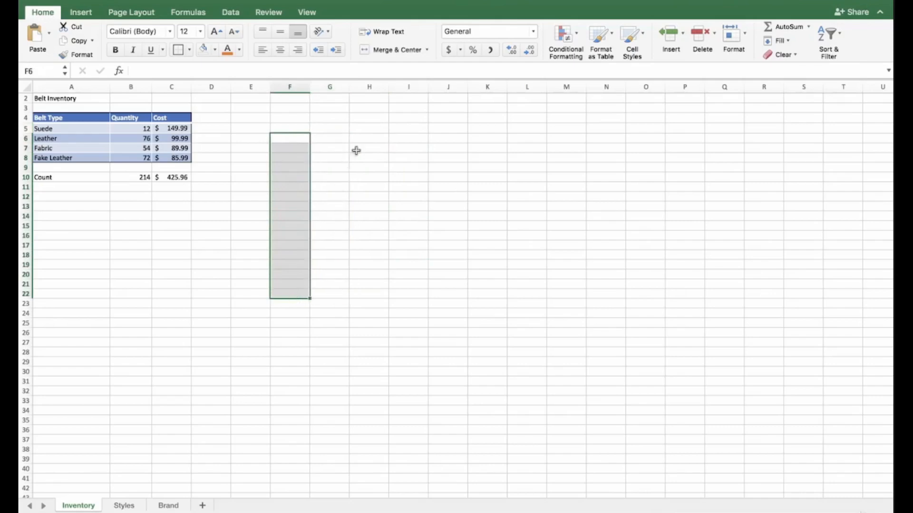
drag(373, 137, 376, 291)
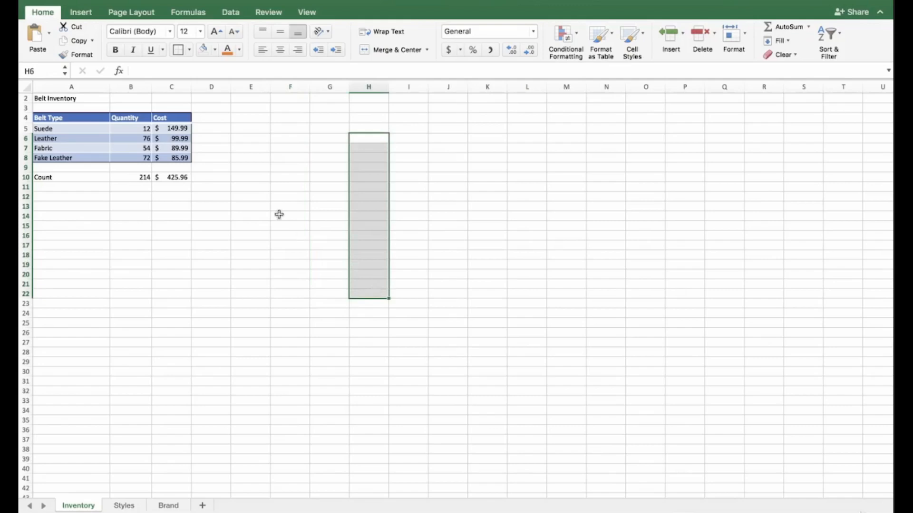
click(274, 148)
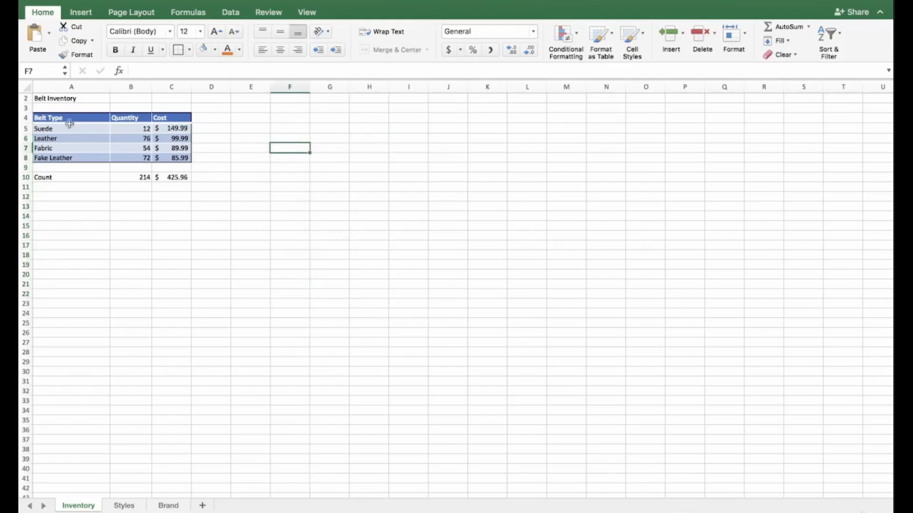
drag(68, 117, 67, 138)
drag(67, 157, 67, 157)
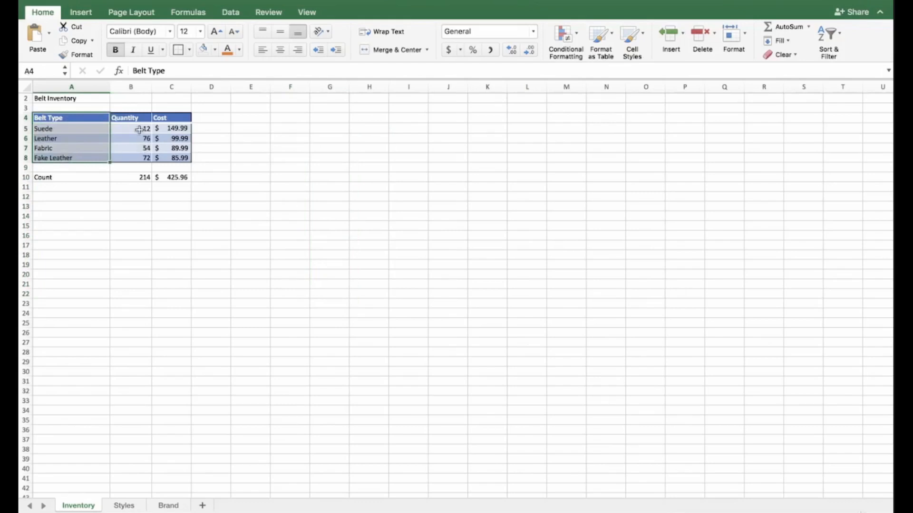
right_click(169, 115)
key(Escape)
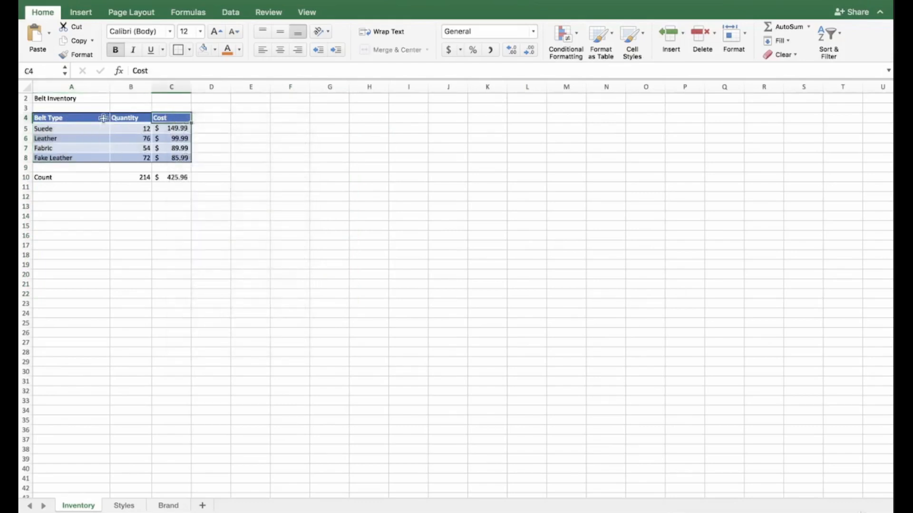
Copy the non-adjacent Belt Type and Cost columns, A4:A8 and C4:C8, and try to paste them into F4:I8.
drag(83, 120, 77, 158)
drag(167, 118, 168, 158)
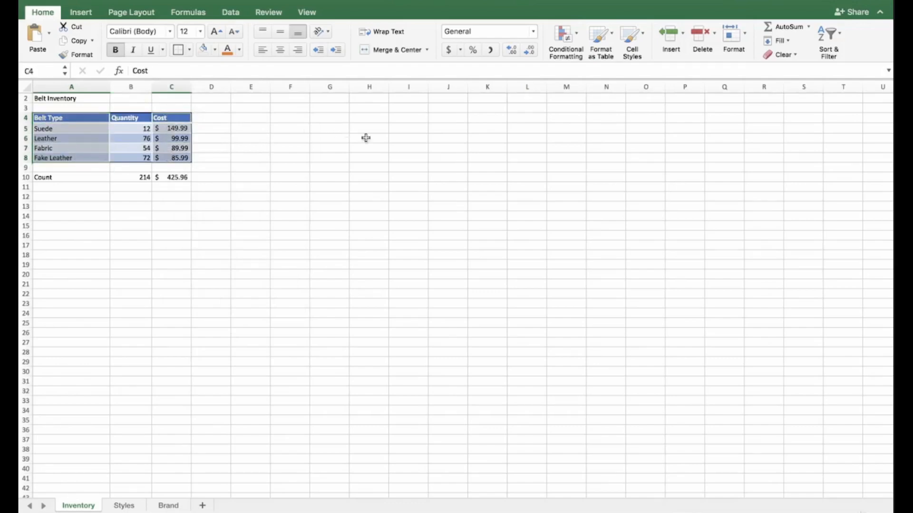
key(super+c)
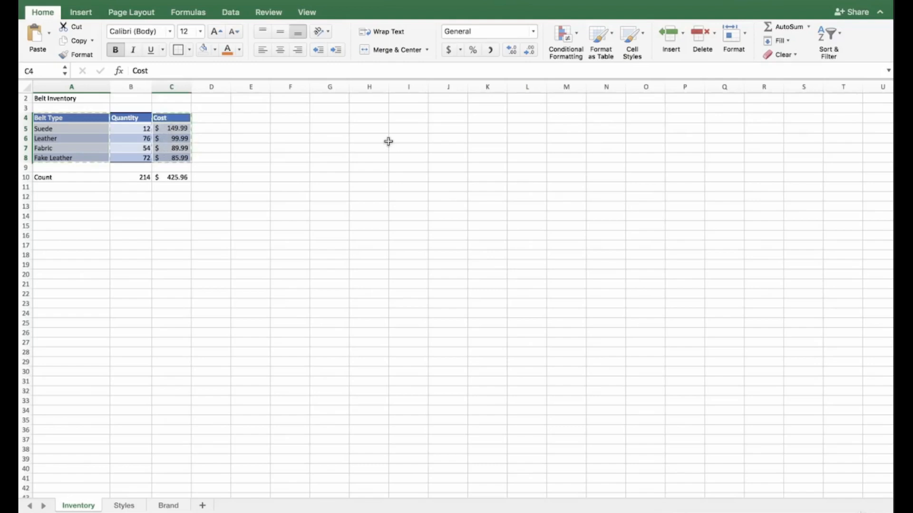
drag(290, 118, 417, 158)
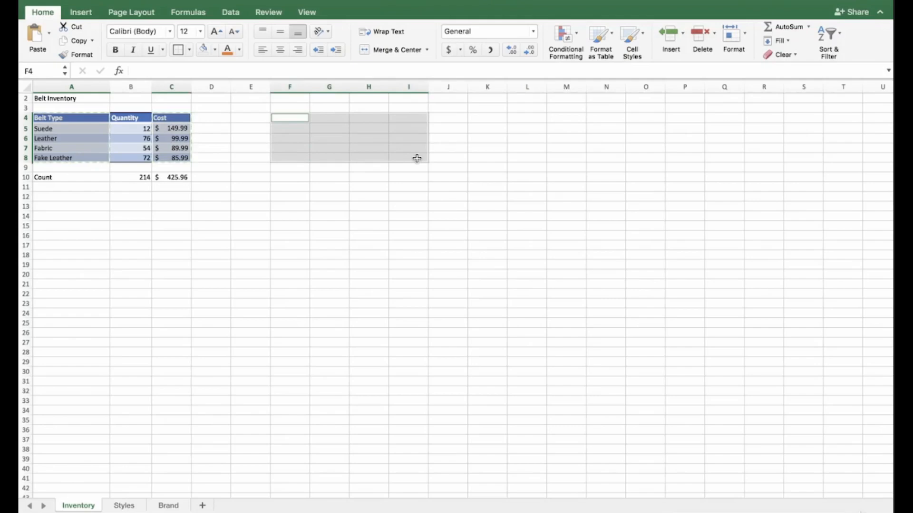
key(super+v)
click(546, 161)
click(265, 177)
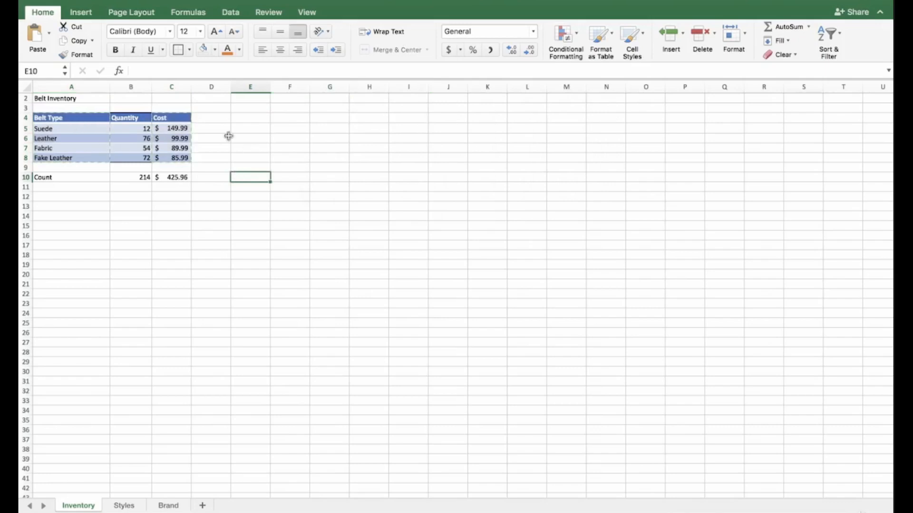
Paste the copied Belt Type and Cost columns at E7 and again at H7.
drag(245, 145, 412, 184)
key(super+v)
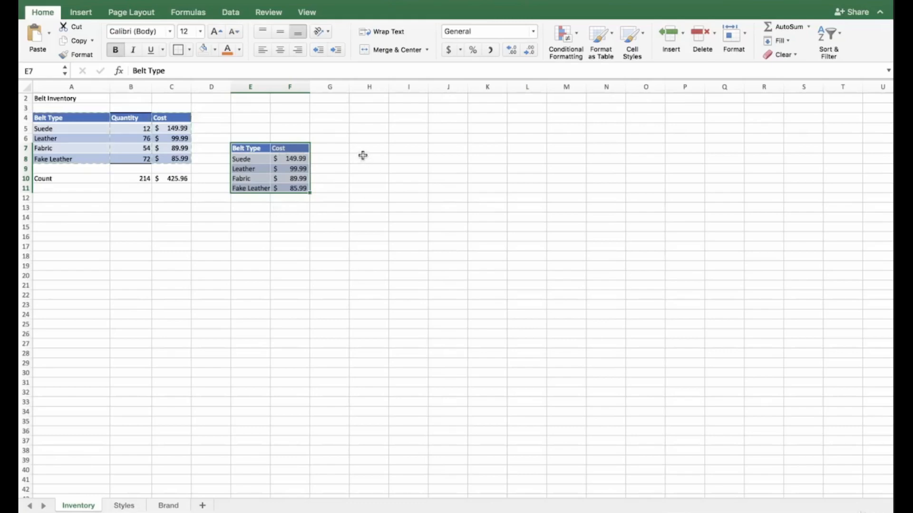
drag(363, 155, 429, 190)
key(super+v)
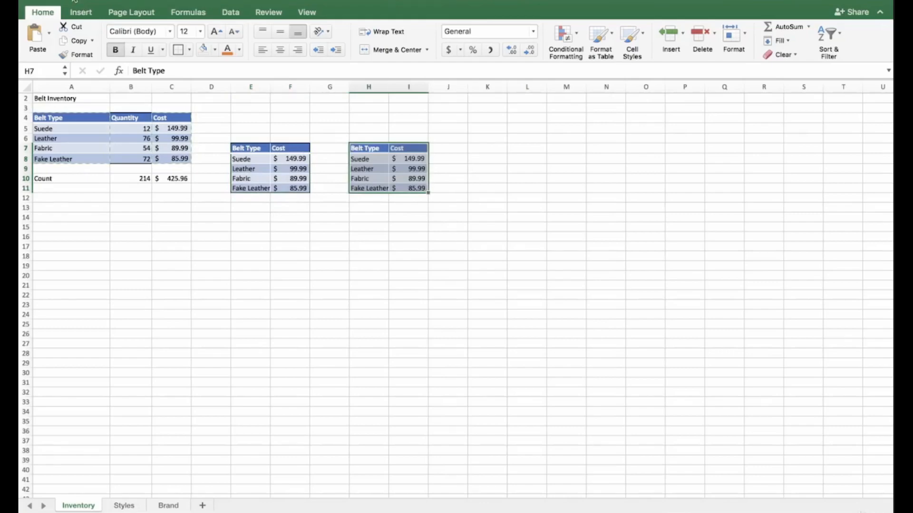
Undo both pastes of the Belt Type and Cost columns.
key(super+z)
key(super+z)
key(super+z)
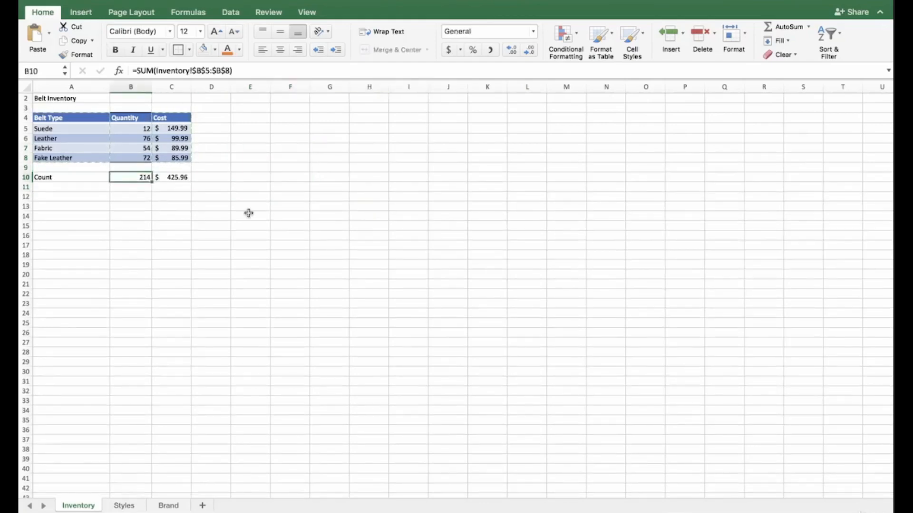
click(262, 166)
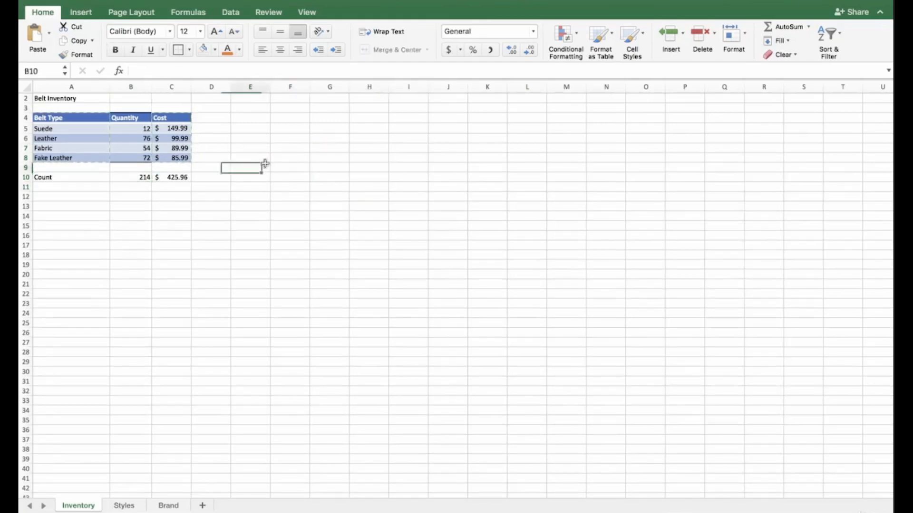
Move the active cell one cell at a time from E4 across and down the sheet, ending at B7 in the Quantity column.
click(243, 123)
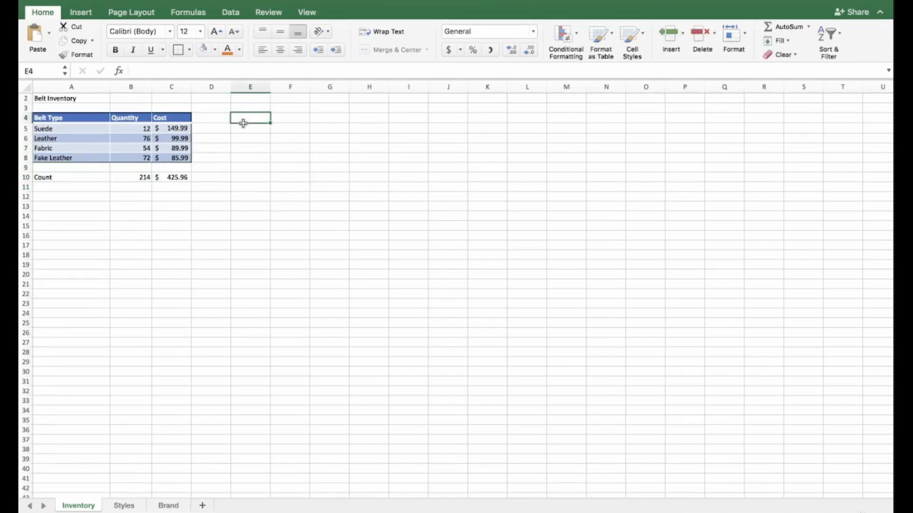
key(Right)
key(Right)
key(Right)
key(Right)
key(Right)
key(Right)
key(Right)
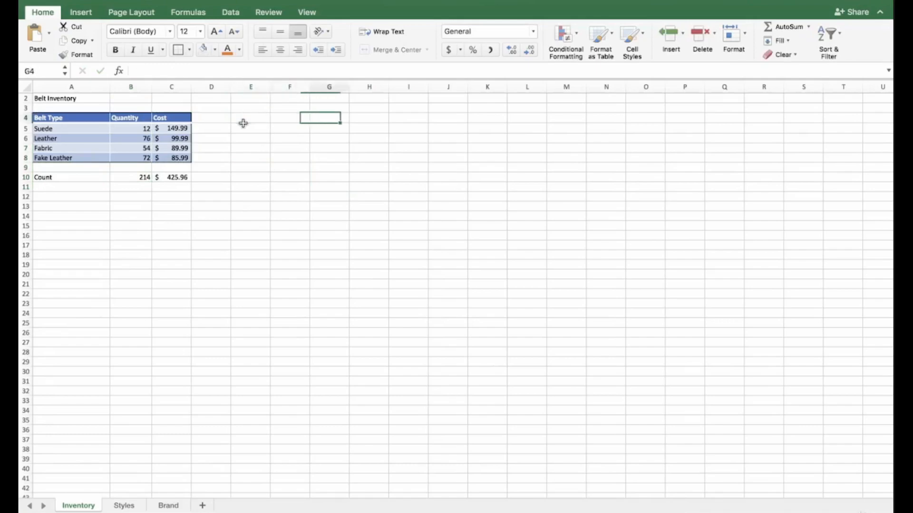
key(Left)
key(Left)
key(Left)
key(Left)
key(Down)
key(Down)
key(Down)
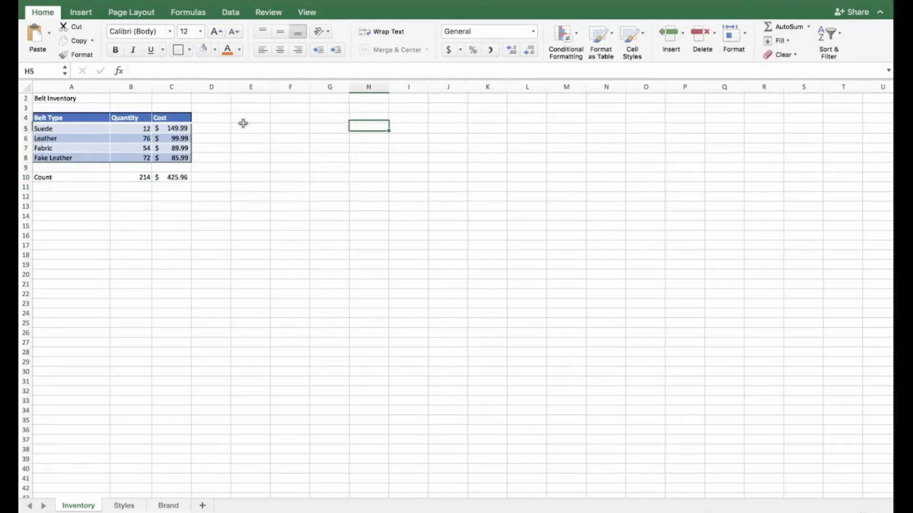
key(Left)
key(Left)
key(Left)
key(Left)
key(Left)
key(Left)
key(Up)
key(Up)
key(Up)
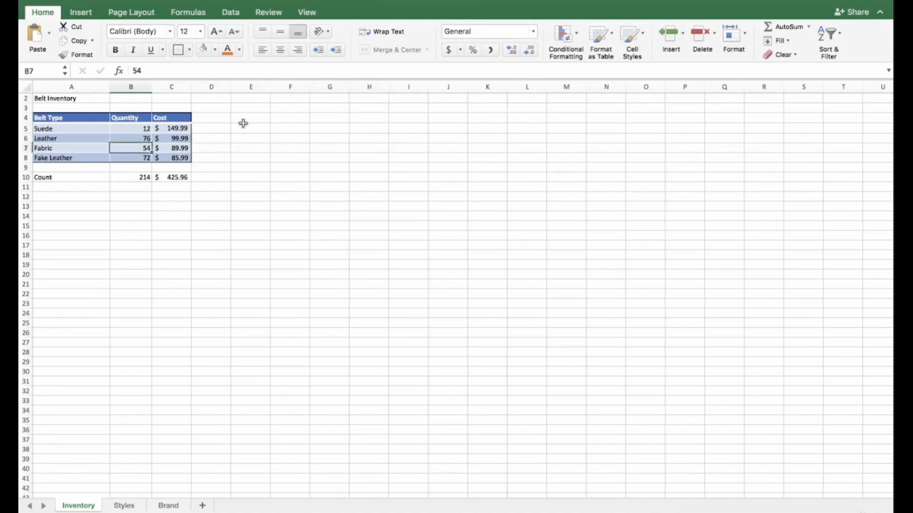
Move the active cell from B7 to A4, then across row 4 to F4 and down to F8.
key(Left)
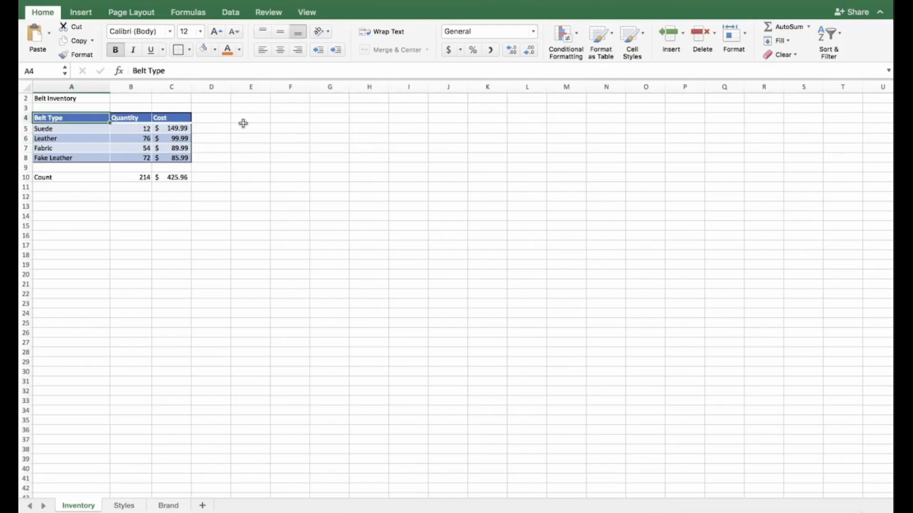
key(Right)
key(Right)
key(Right)
key(Right)
key(Right)
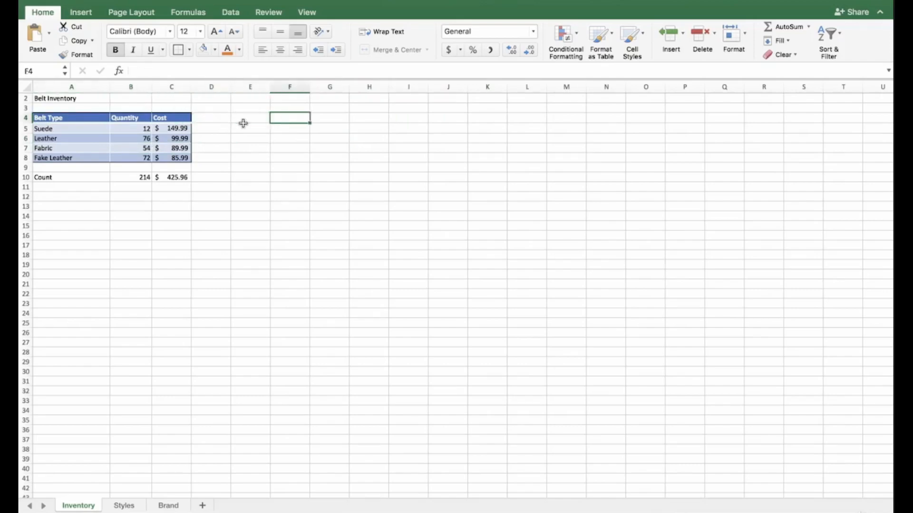
key(Down)
key(Down)
key(Down)
key(Down)
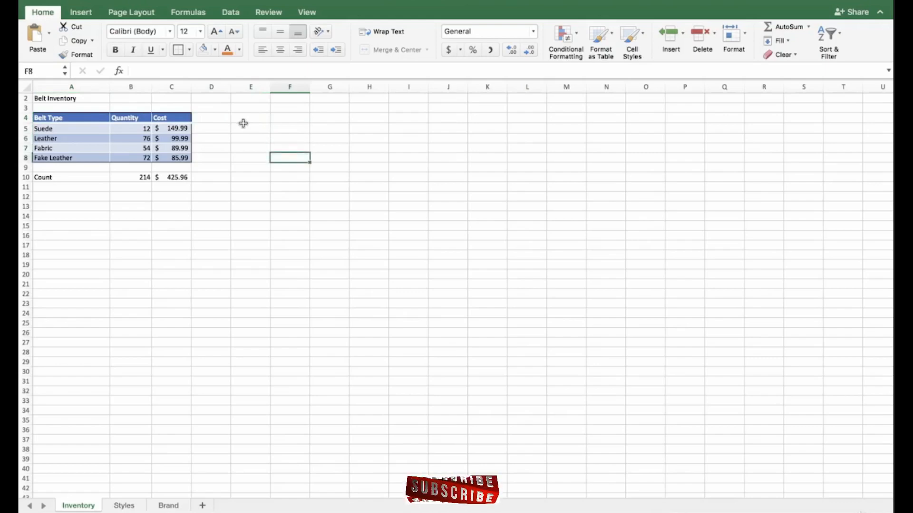
Select the non-adjacent empty ranges E4:E11 and G4:G11 together, then clear the selection.
drag(242, 117, 248, 189)
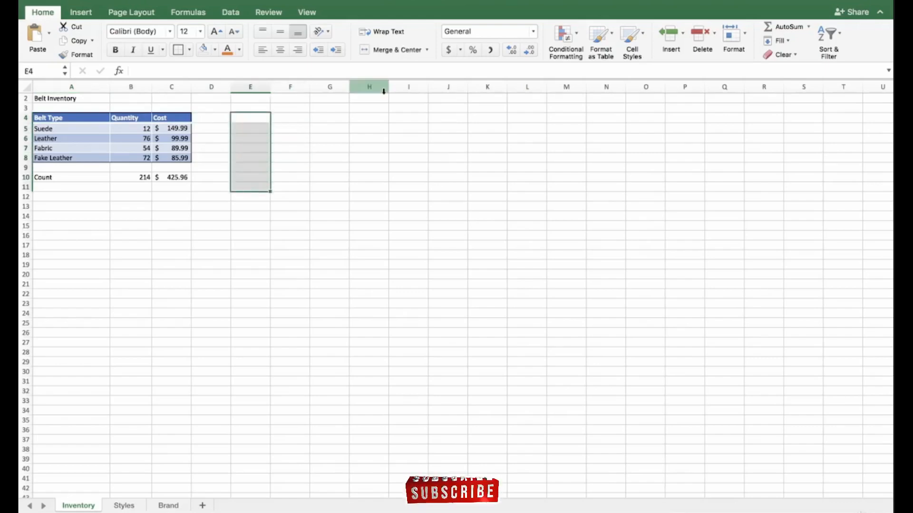
drag(327, 118, 330, 188)
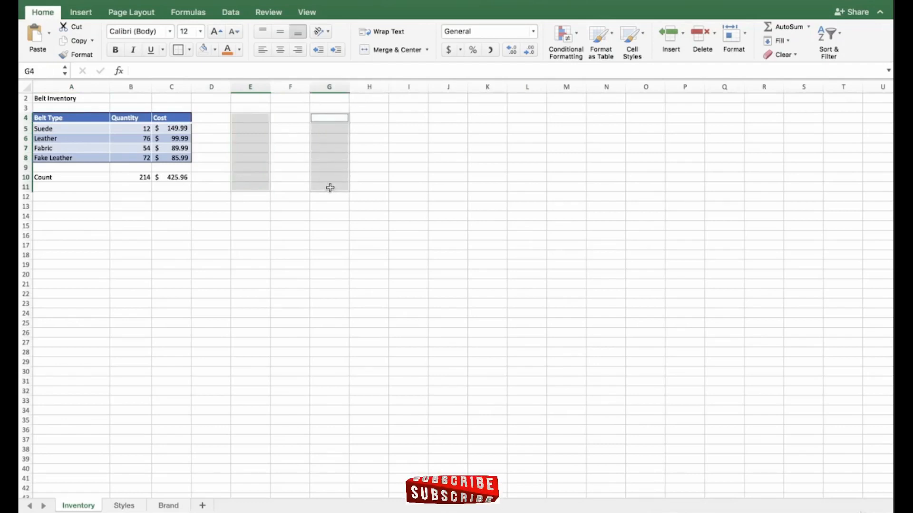
click(301, 213)
Copy the empty block F4:K15, extending the selection from F4, and paste it into F18:K30.
click(282, 120)
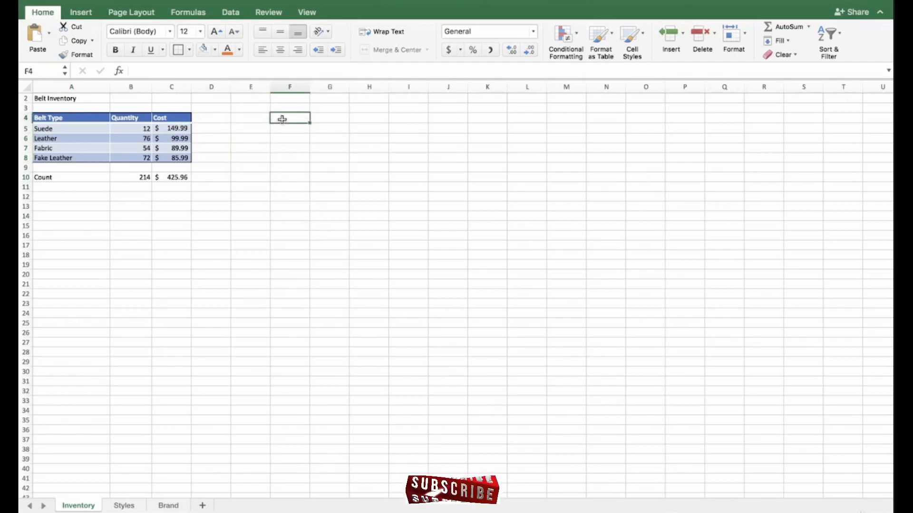
key(shift+Down)
key(shift+Down)
key(shift+Down)
key(shift+Down)
key(shift+Down)
key(shift+Down)
key(shift+Down)
key(shift+Down)
key(shift+Down)
key(shift+Down)
key(shift+Down)
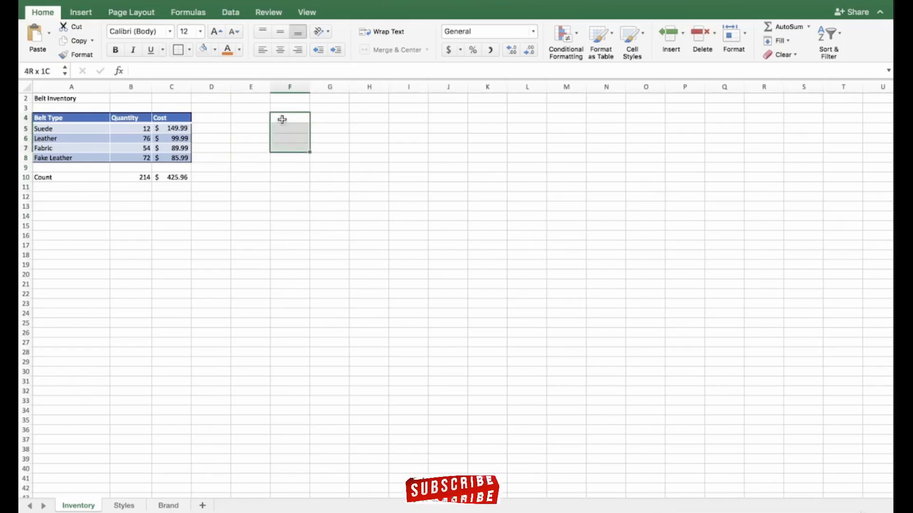
key(shift+Right)
key(shift+Right)
key(shift+Right)
key(shift+Right)
key(shift+Right)
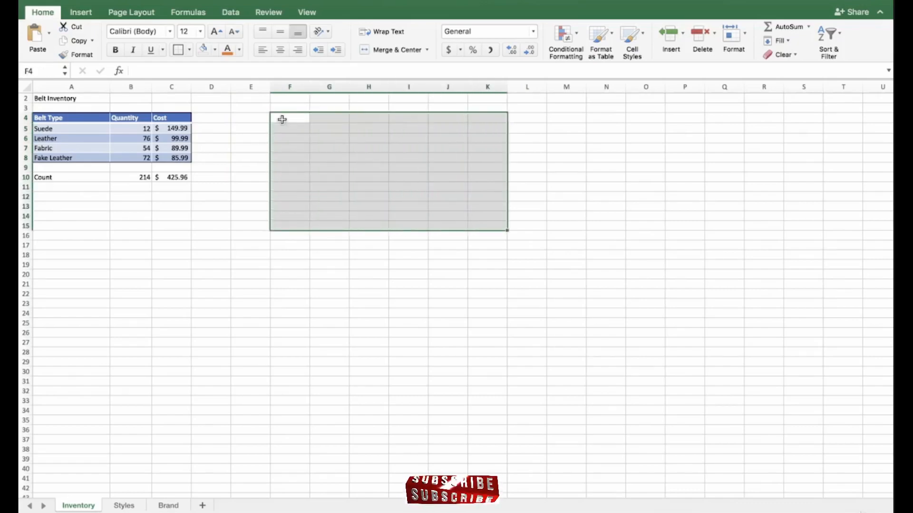
key(super+c)
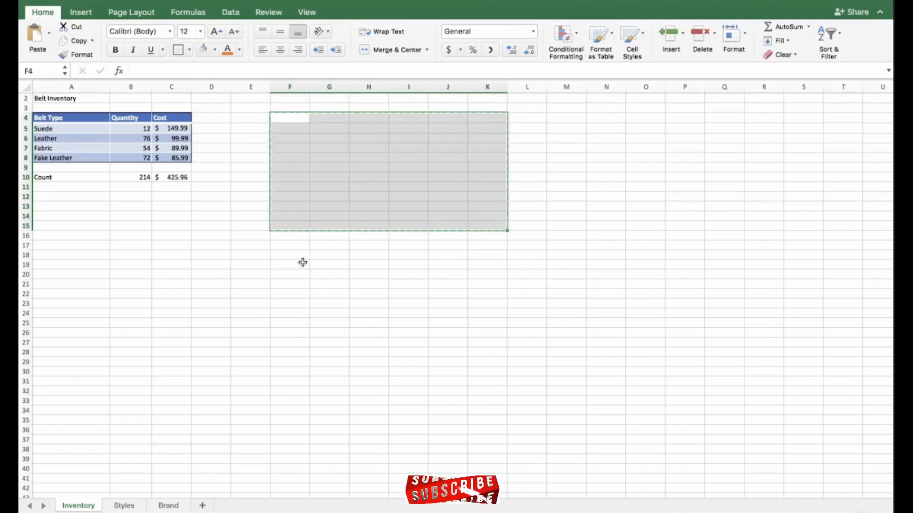
drag(283, 254, 477, 369)
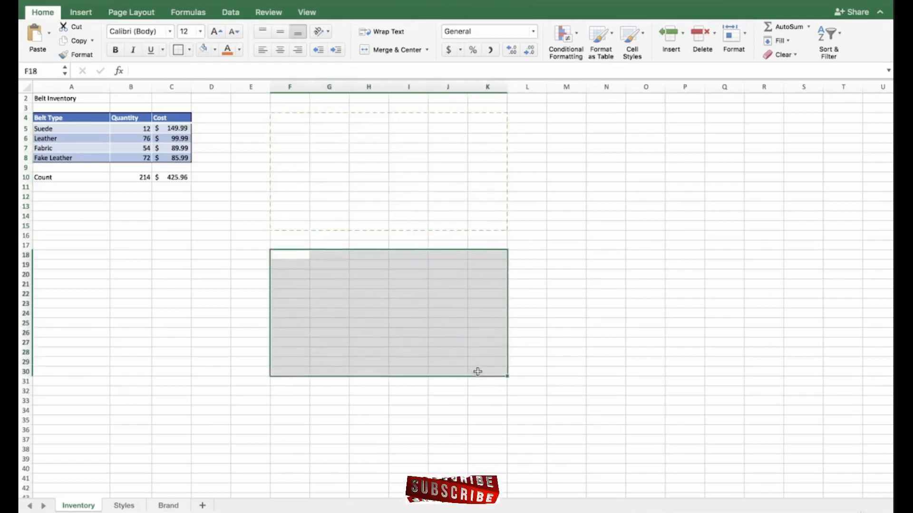
key(super+v)
click(469, 380)
click(332, 180)
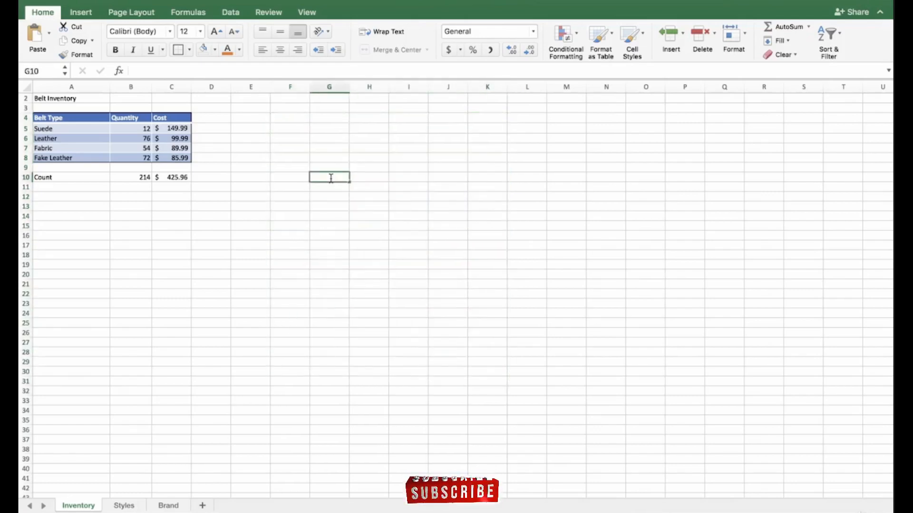
Copy the belt table A4:C8, reaching it from E4 and extending the selection from A4, and paste it at G4.
click(244, 115)
key(Left)
key(Left)
key(Left)
key(Left)
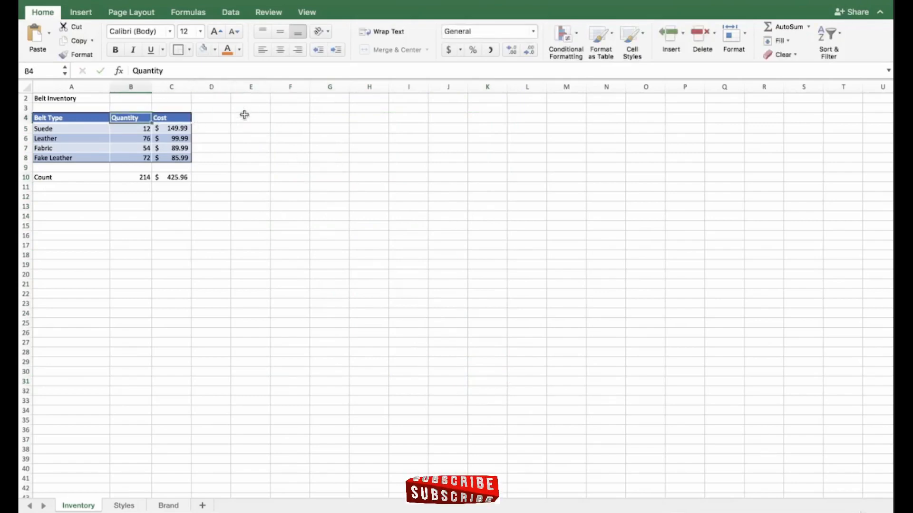
key(shift+Down)
key(shift+Down)
key(shift+Down)
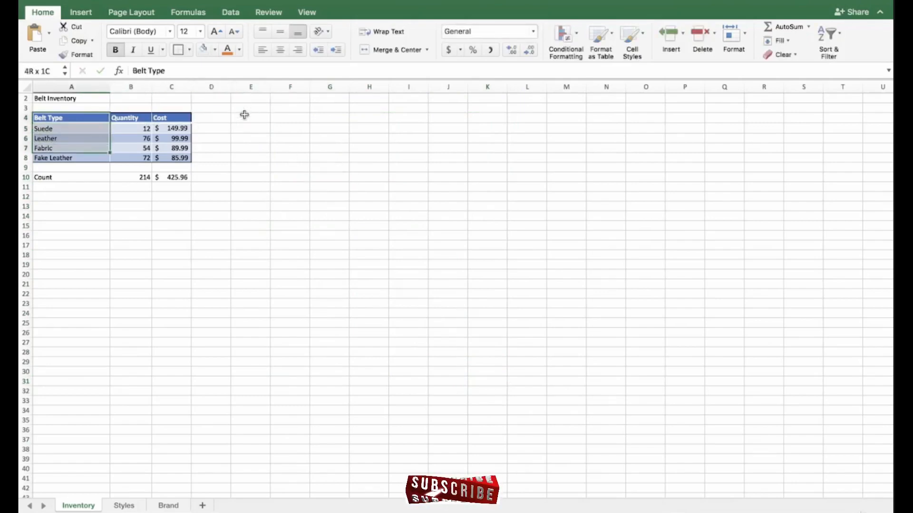
key(shift+Down)
key(shift+Right)
key(shift+Right)
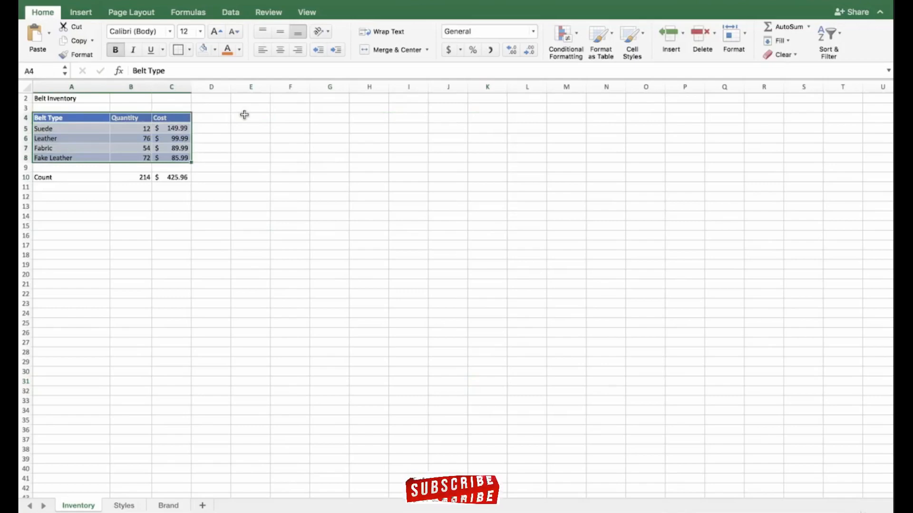
key(super+c)
click(244, 114)
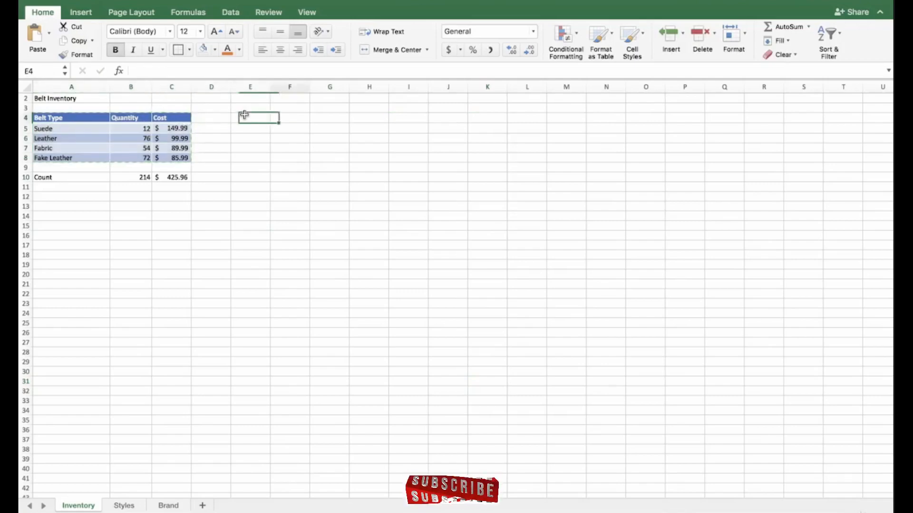
key(Right)
key(Right)
key(super+v)
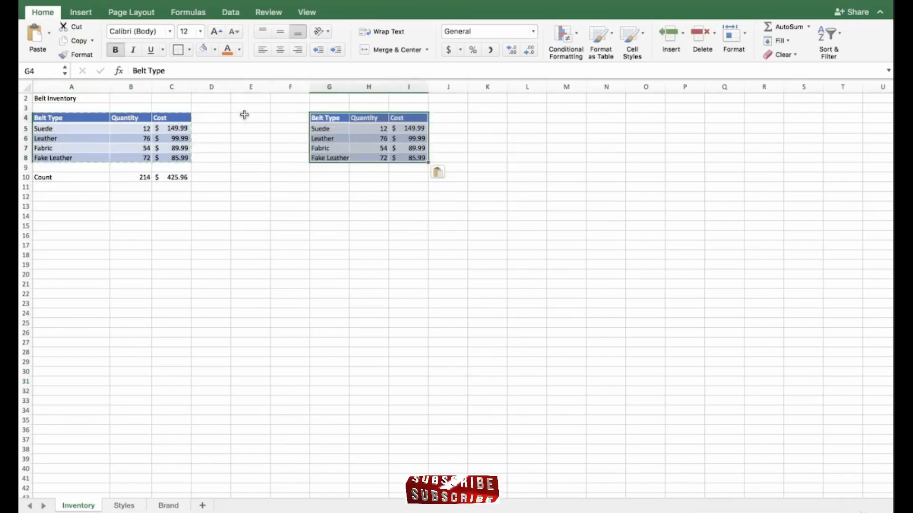
Widen columns G to I together so the pasted Fake Leather text fits in its column.
click(336, 90)
drag(336, 90, 405, 87)
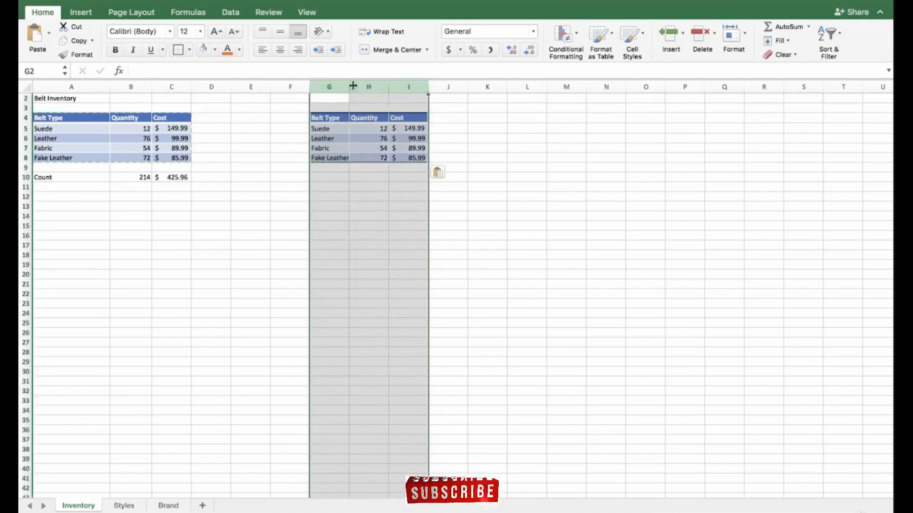
drag(348, 87, 348, 86)
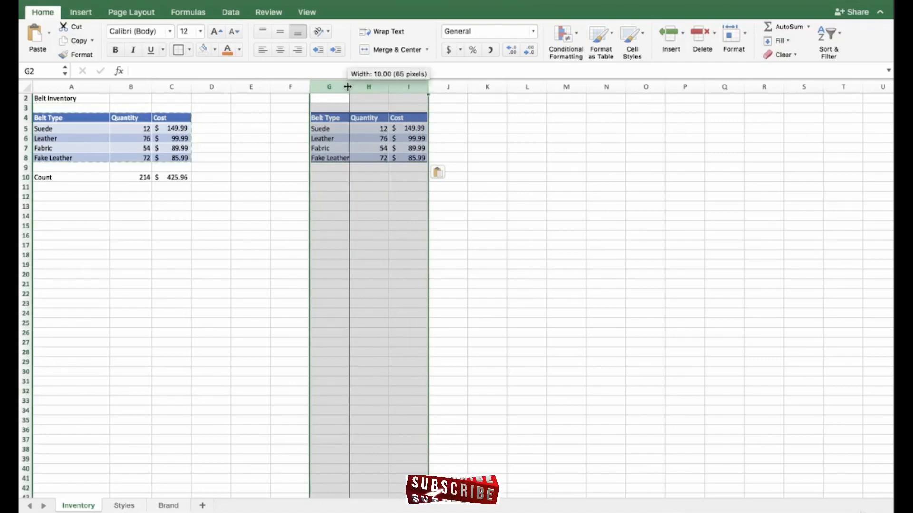
drag(347, 86, 359, 87)
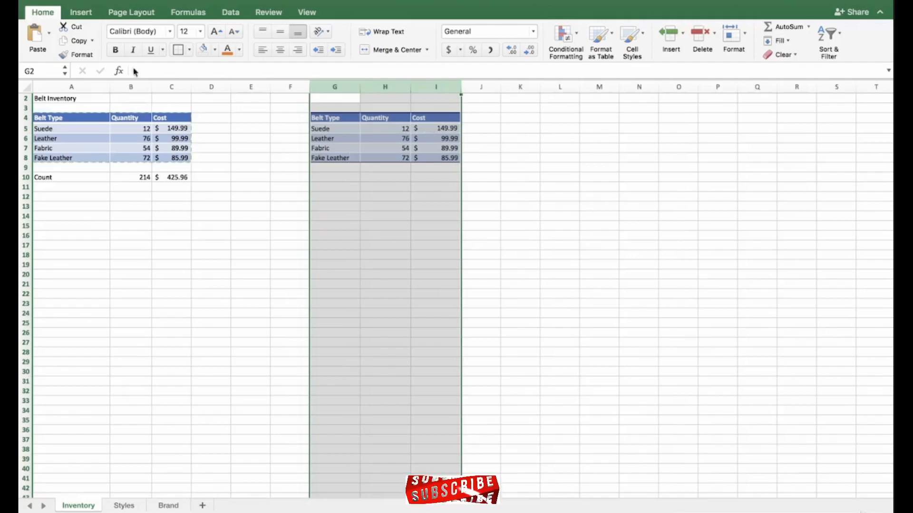
Undo the widening of columns G to I and the table paste at G4, and end copy mode.
click(75, 1)
click(75, 1)
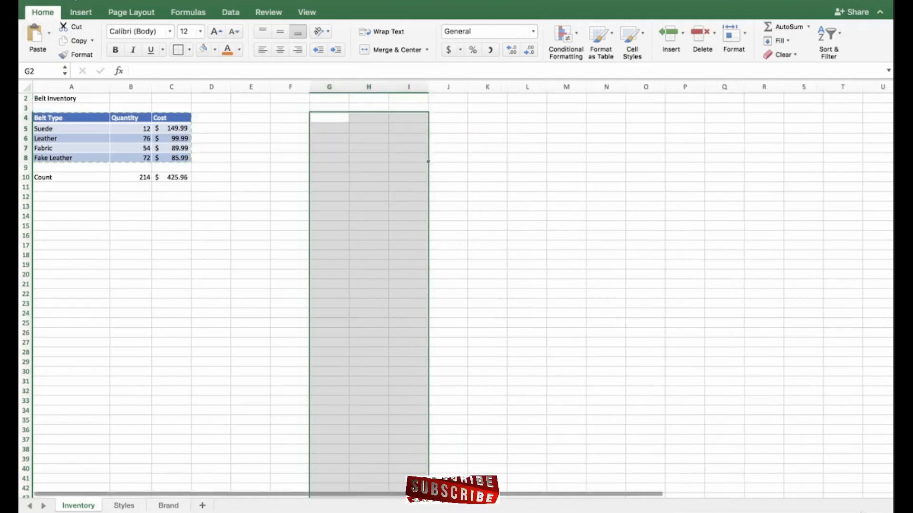
click(75, 0)
click(281, 268)
double_click(282, 269)
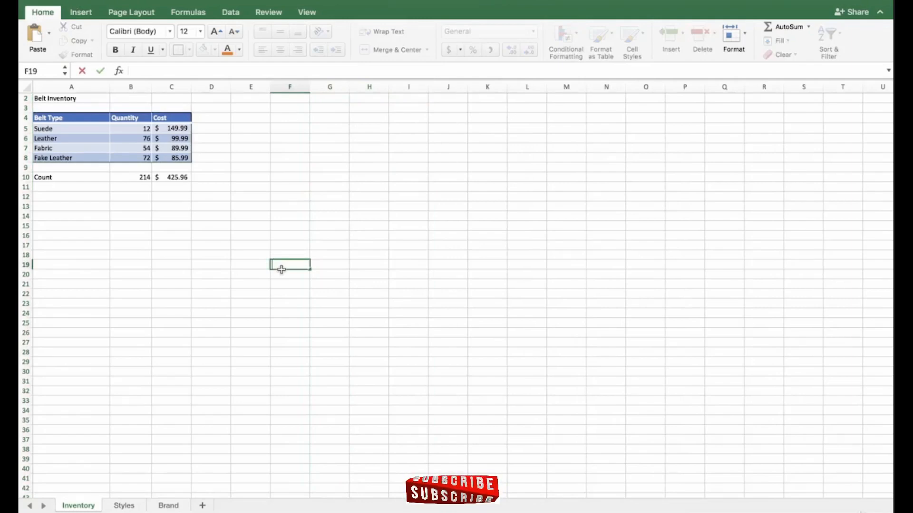
Move the active cell from F4 down to F5 and across to G5.
click(291, 114)
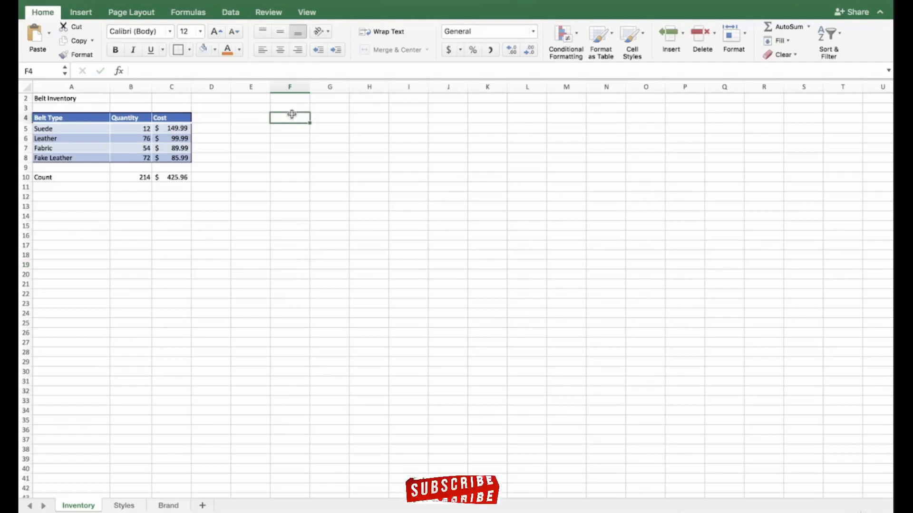
key(Return)
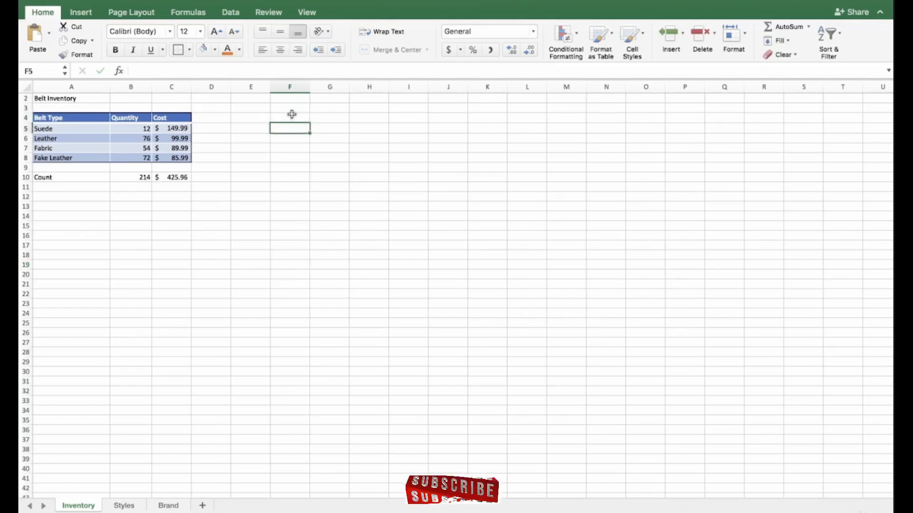
key(Right)
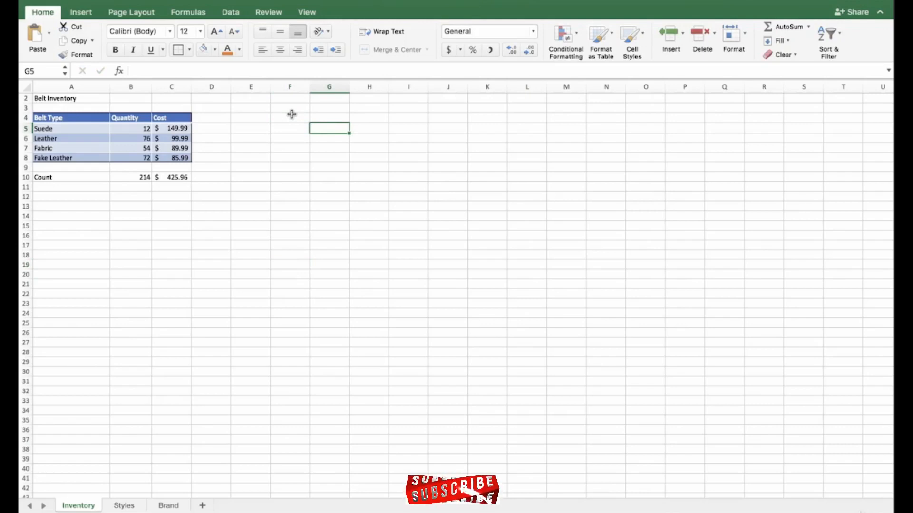
Copy the belt table A4:C8, extending the selection from A4, and paste it at G8.
click(62, 118)
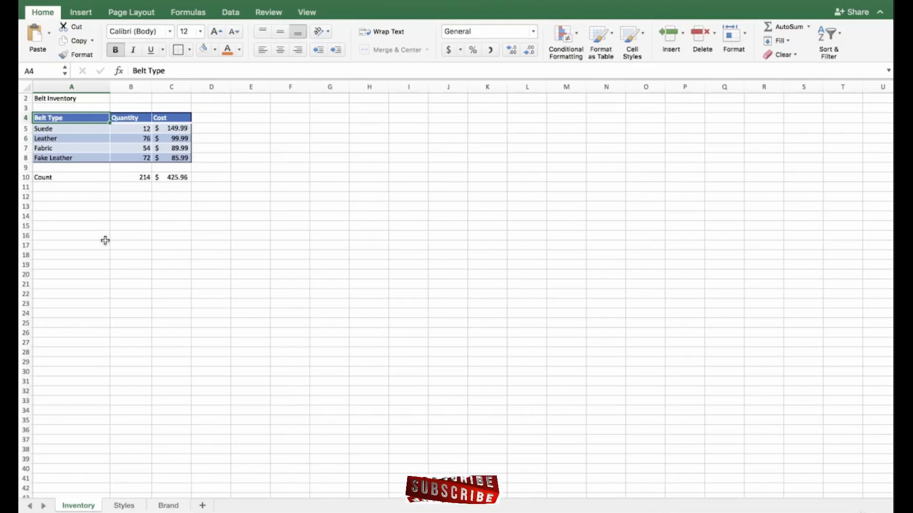
key(shift+Down)
key(shift+Down)
key(shift+Down)
key(shift+Down)
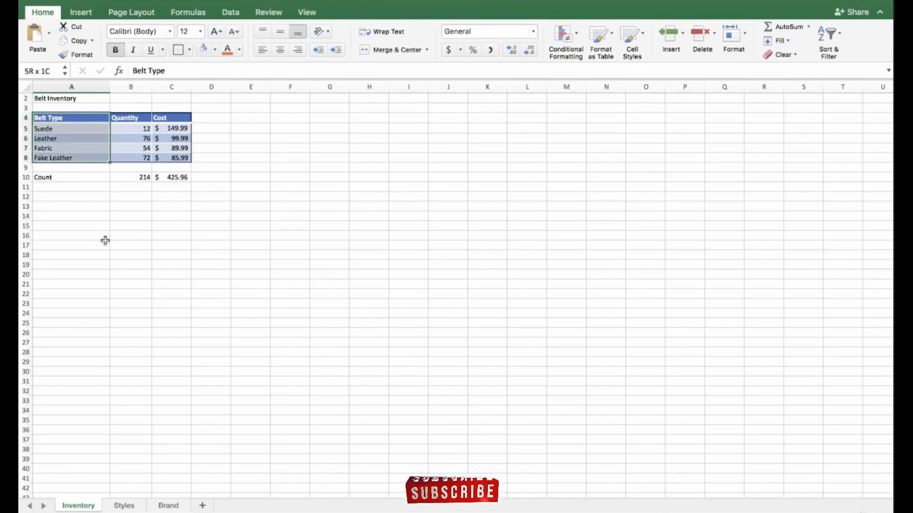
key(shift+Return)
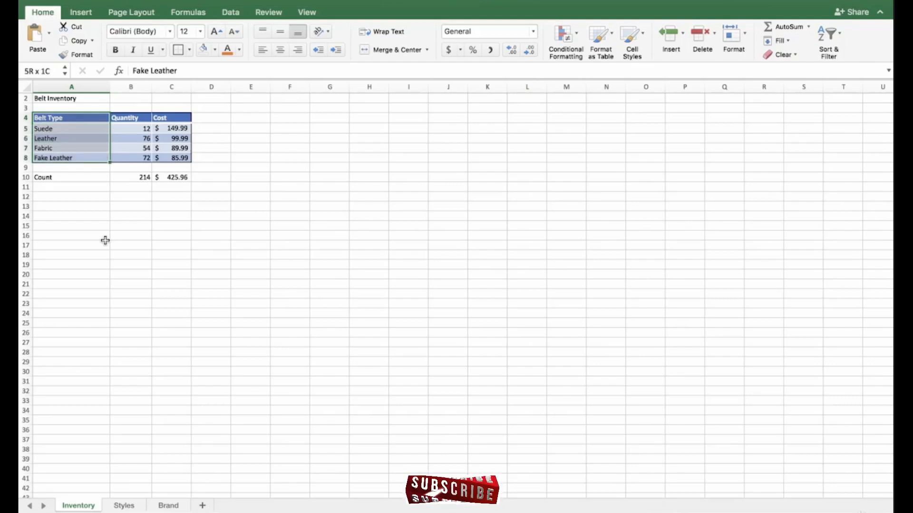
key(shift+Right)
key(shift+Right)
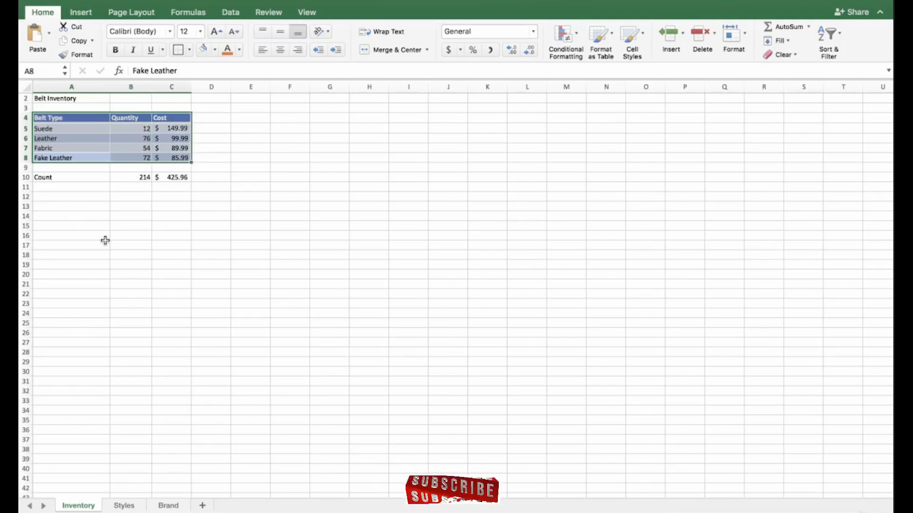
key(ctrl+c)
key(Right)
key(Right)
key(Right)
key(Right)
key(Right)
key(Right)
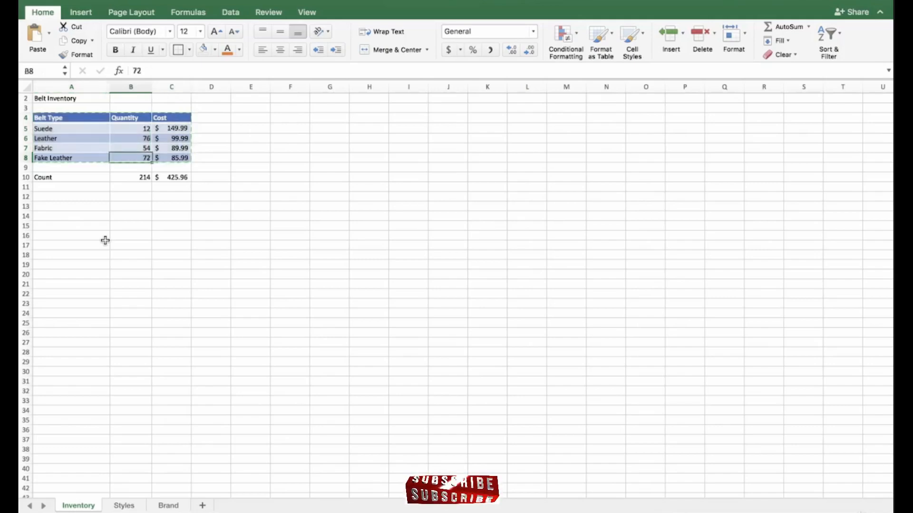
key(ctrl+v)
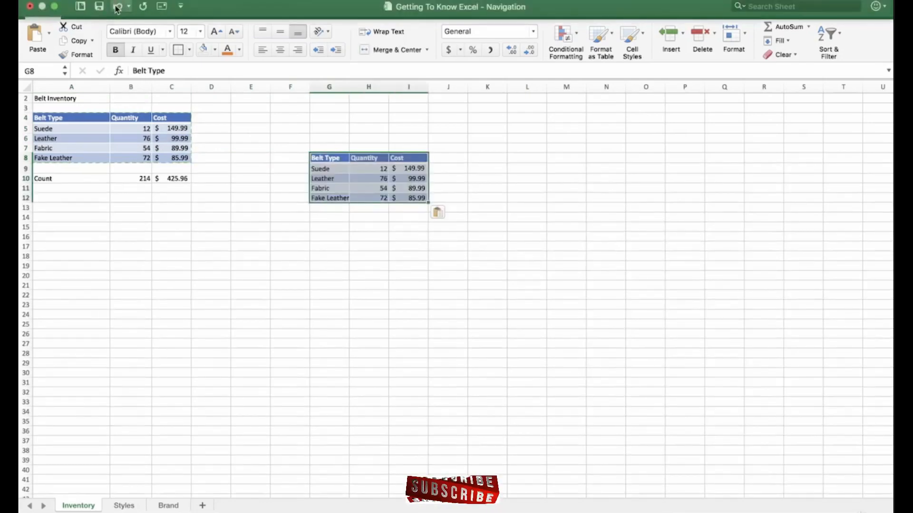
Undo the paste of the belt table at G8 and select F8.
click(118, 8)
click(284, 157)
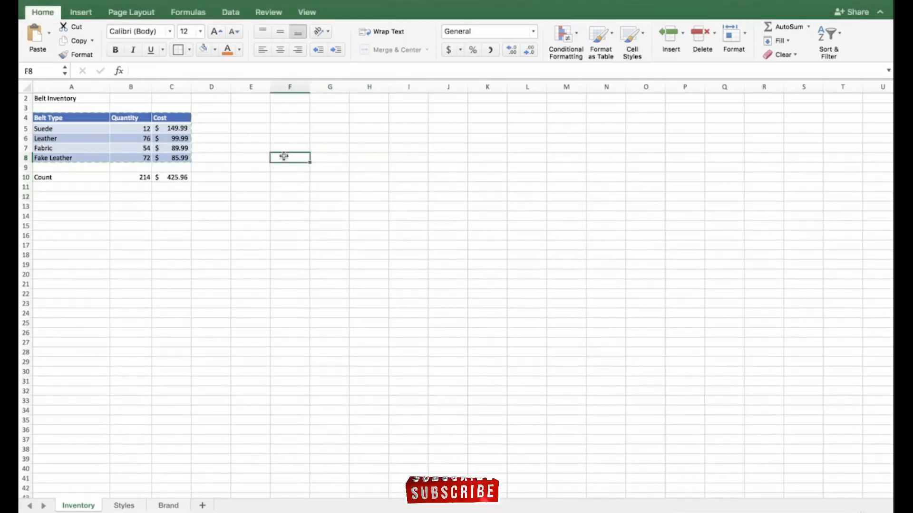
Move the active cell from A5 down to A8, across row 8 to G8, and down to G9.
click(76, 130)
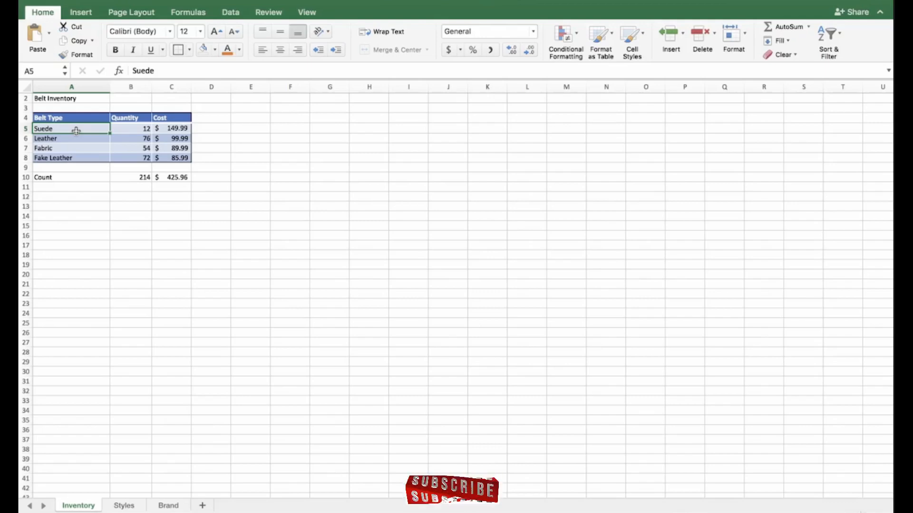
key(Down)
key(Down)
key(Down)
key(Right)
key(Right)
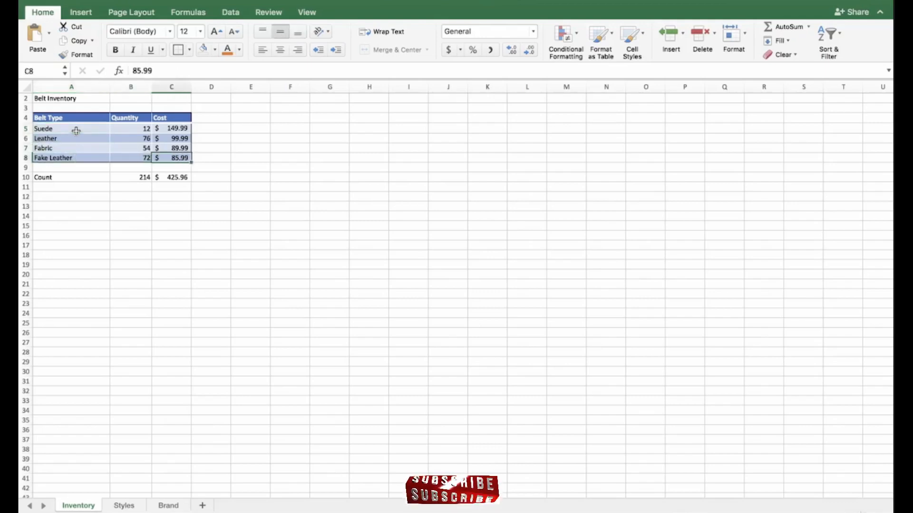
key(Right)
key(Right)
key(Right)
key(Right)
key(Down)
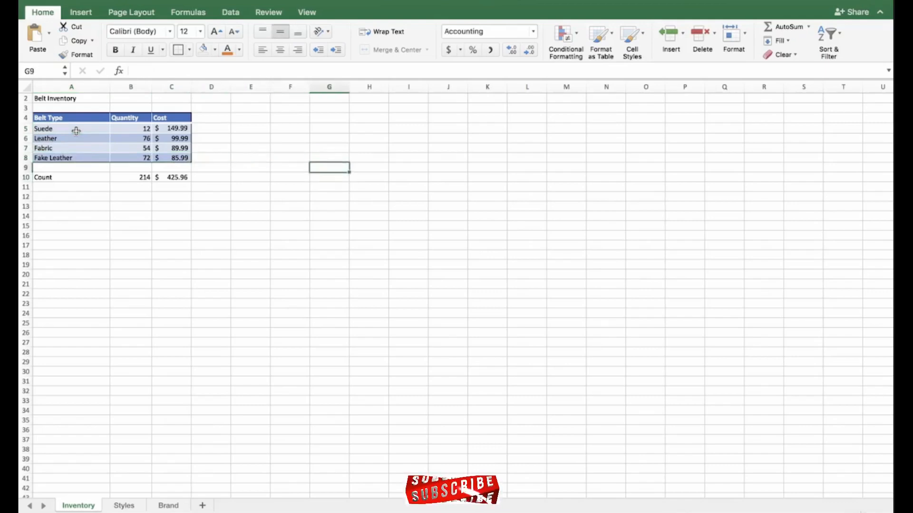
Move the active cell from G9 up to G4.
key(Up)
key(Up)
key(Up)
key(Up)
key(Up)
text(k)
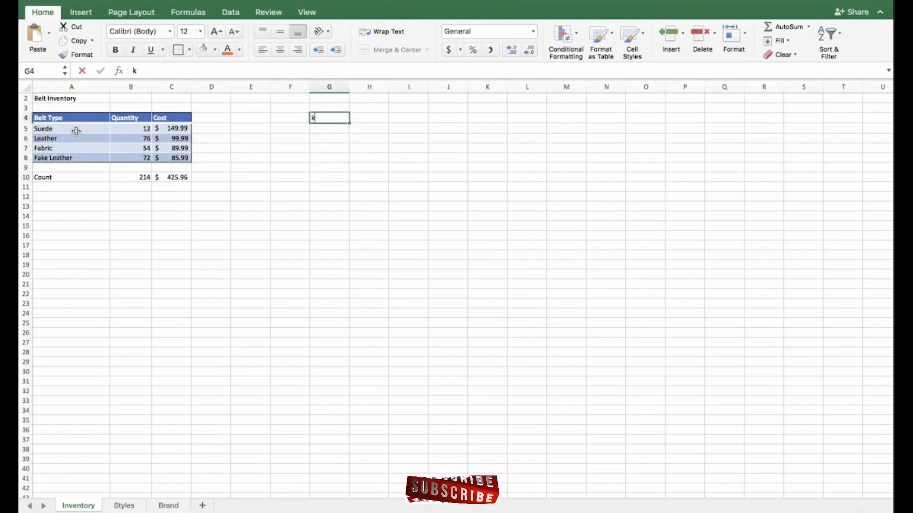
text(lse)
key(BackSpace)
key(BackSpace)
key(BackSpace)
key(BackSpace)
Enter "fade" in cell G4 and make H4 the active cell.
text(f)
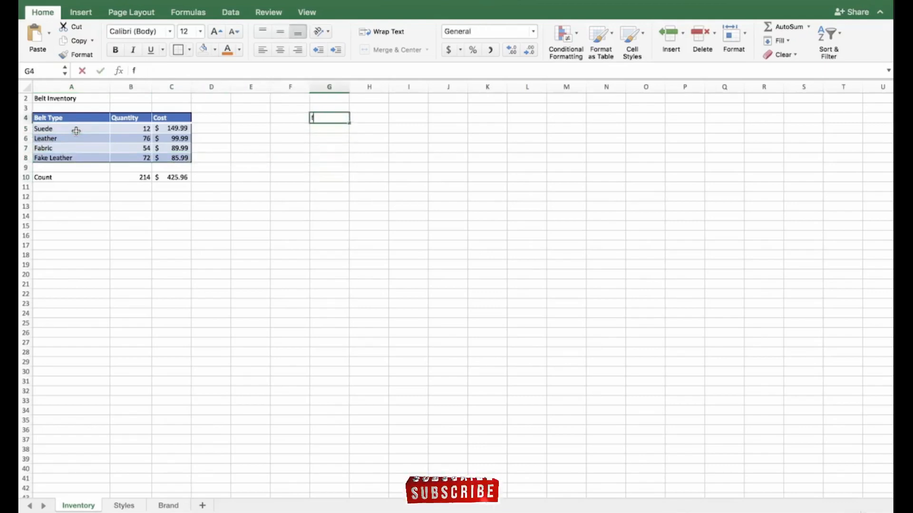
text(ade)
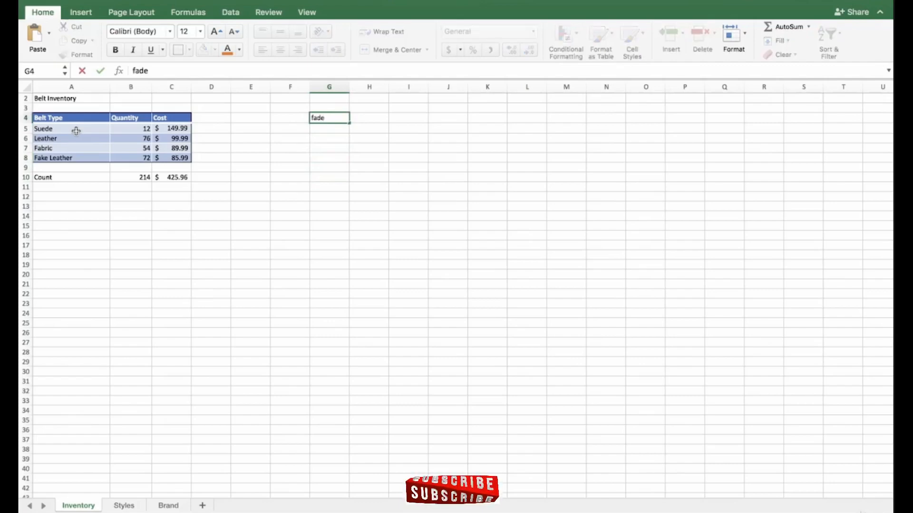
key(Tab)
key(Left)
key(Right)
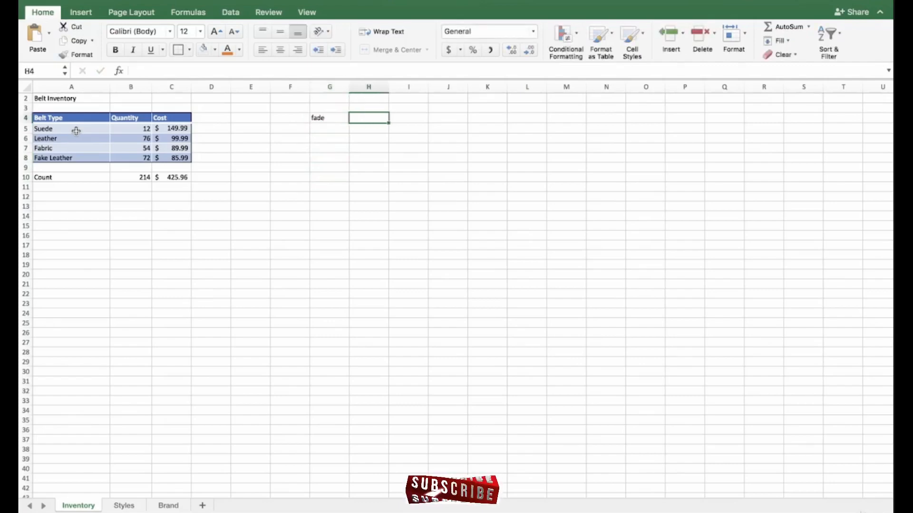
Enter "google" in H4 and "facebook" in I4, and go back along row 4 to G4.
text(google)
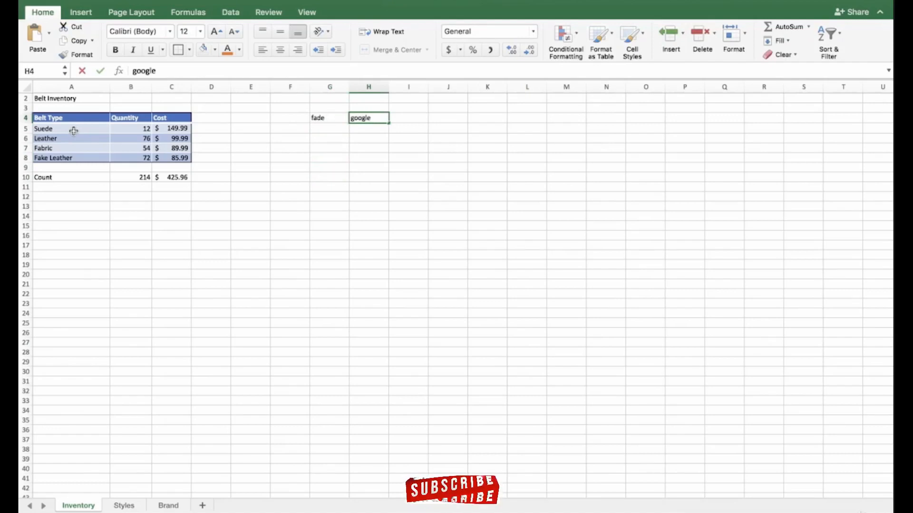
key(Tab)
text(facebook)
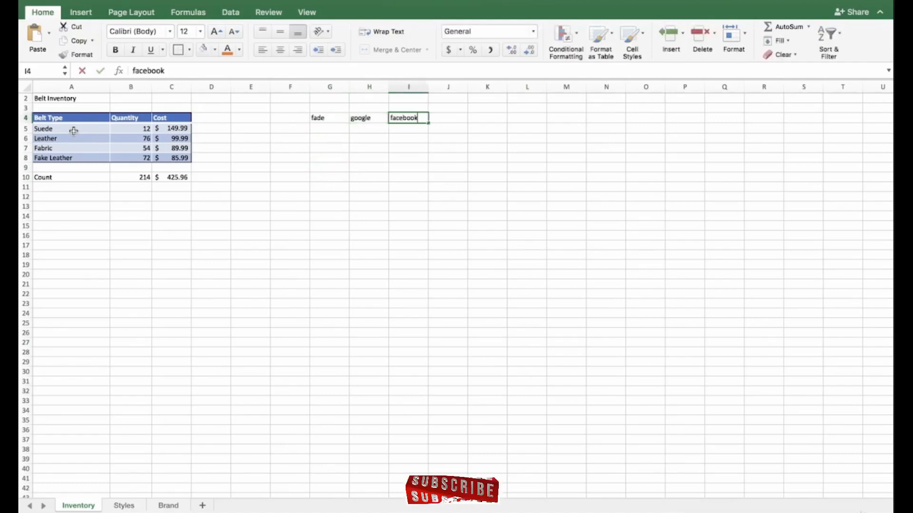
key(Left)
key(Left)
key(Left)
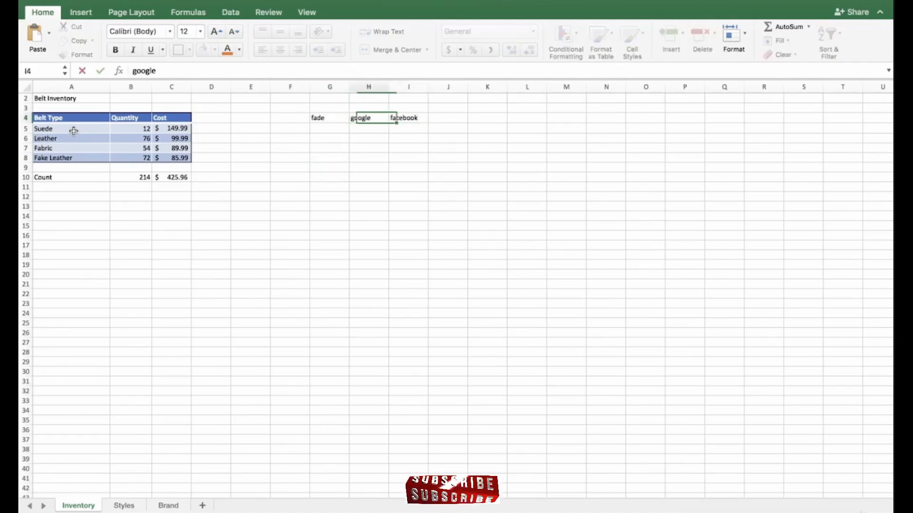
Enter 1, 2 and 3 in cells G5, H5 and I5 below the words, and return to G4.
key(Down)
key(Down)
key(Right)
key(Up)
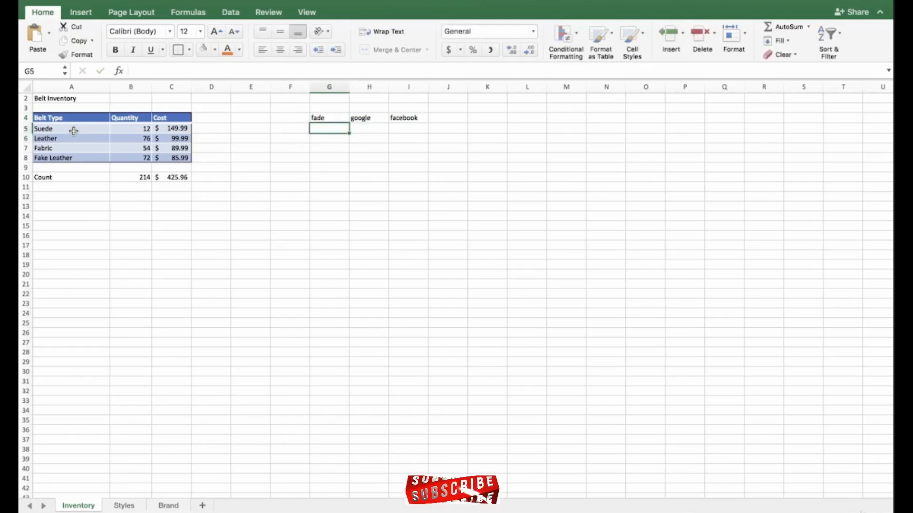
text(1)
key(Tab)
text(2)
key(Tab)
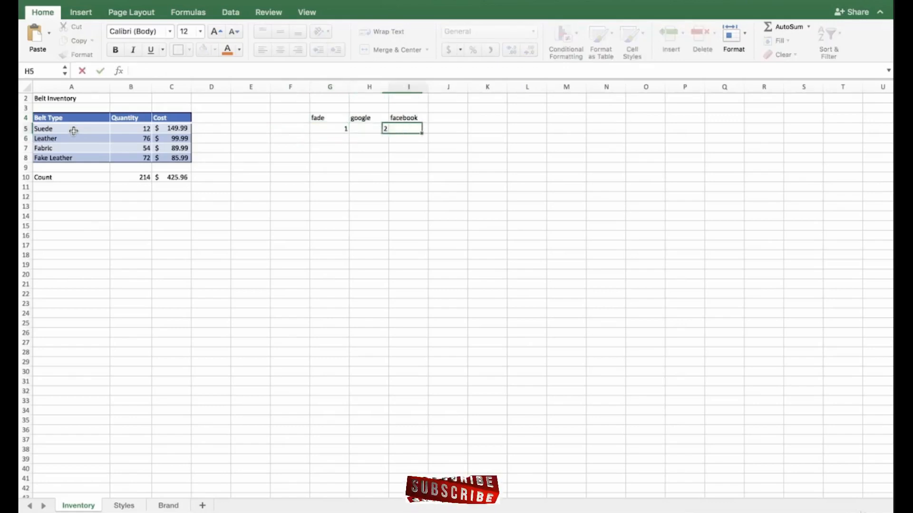
text(3)
key(Up)
key(Left)
key(Left)
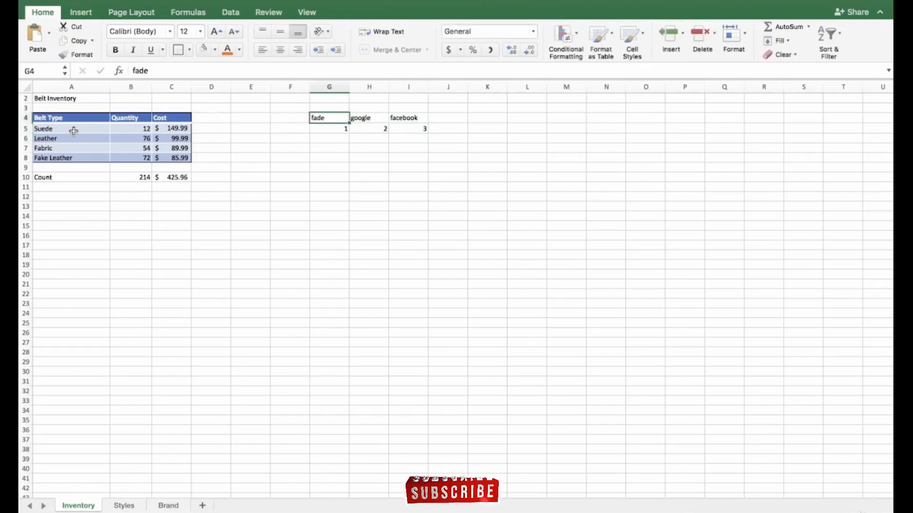
Move the active cell from G4 across to column I, down and back to column G, ending at G4.
key(Right)
key(Right)
key(Down)
key(Left)
key(Left)
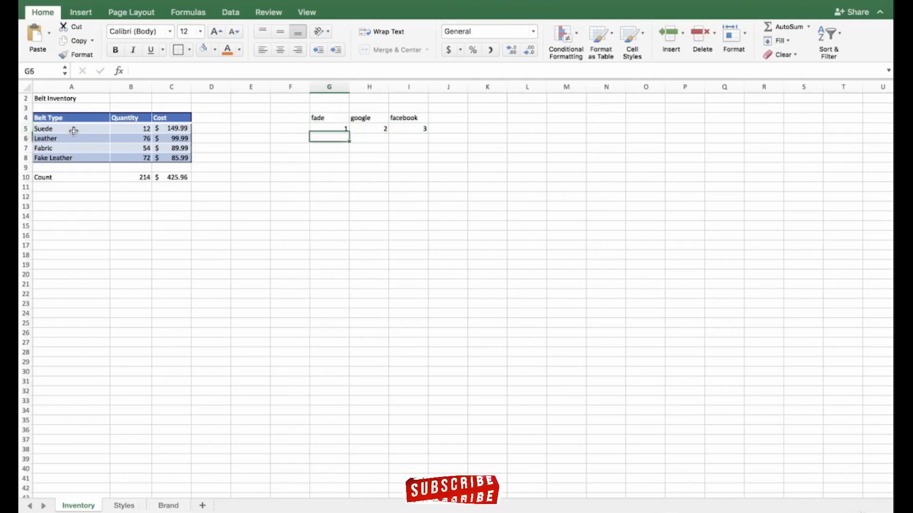
key(Up)
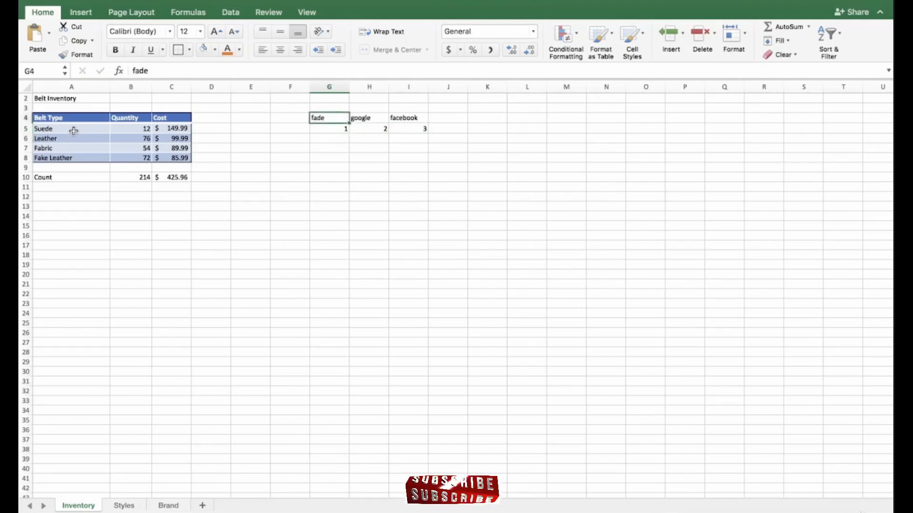
Move the active cell from G4 across to I4, down to I5, and back to G4.
key(Right)
key(Right)
key(Down)
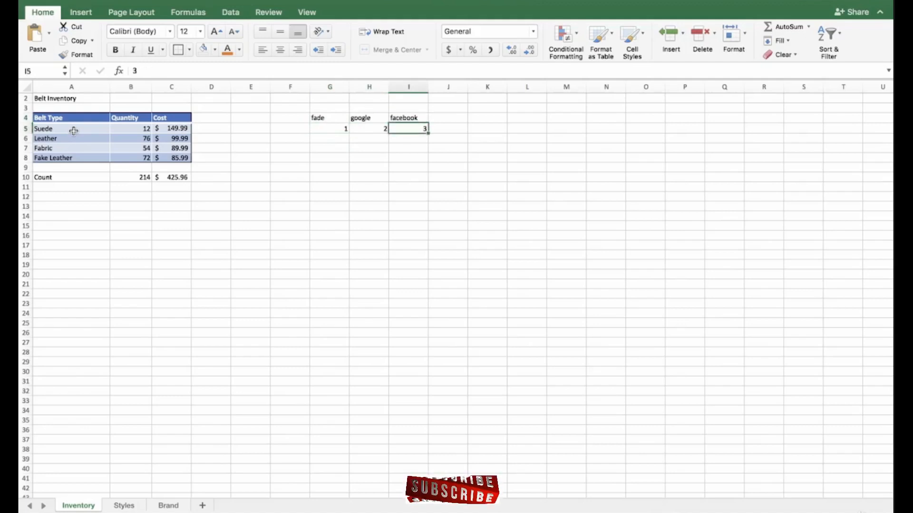
key(Up)
key(Left)
key(Left)
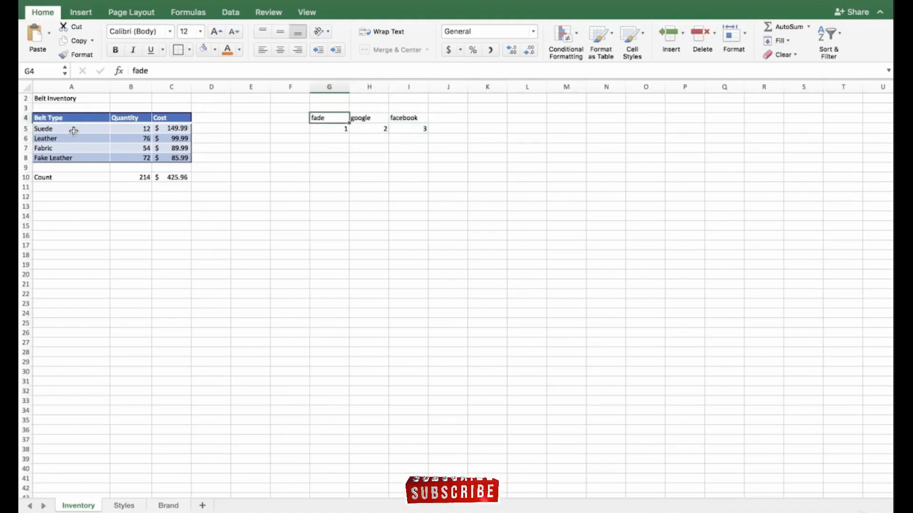
Advance cell by cell from G4 to I4, and jump to G5 at the start of the next row.
key(Tab)
key(Tab)
key(Return)
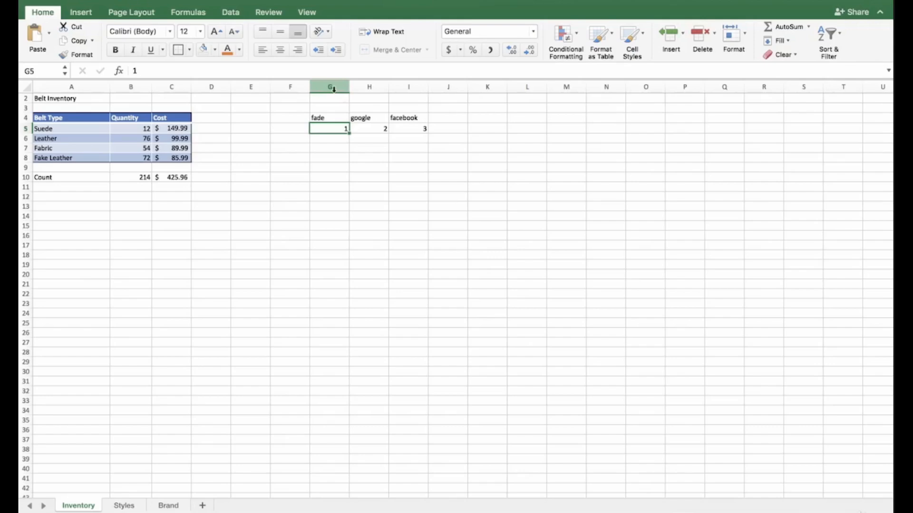
Clear the contents of columns G through I and deselect them.
drag(334, 89, 407, 89)
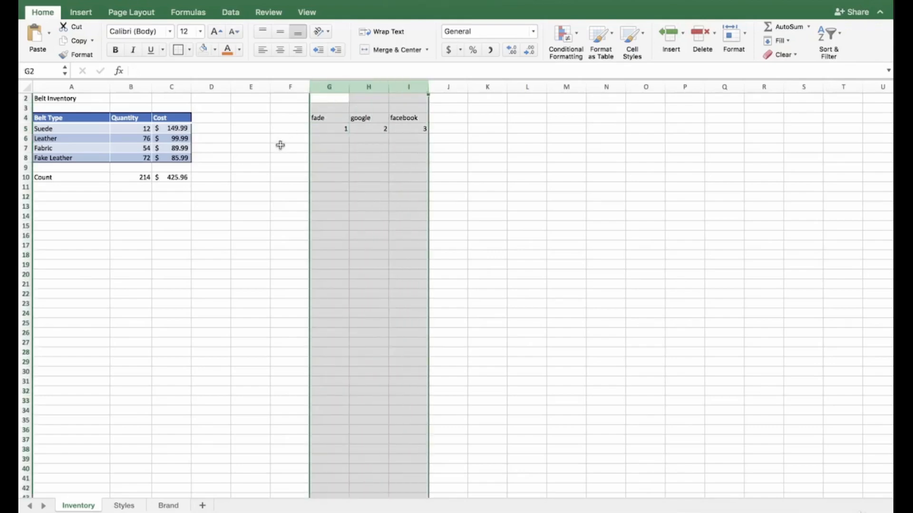
key(Delete)
click(78, 1)
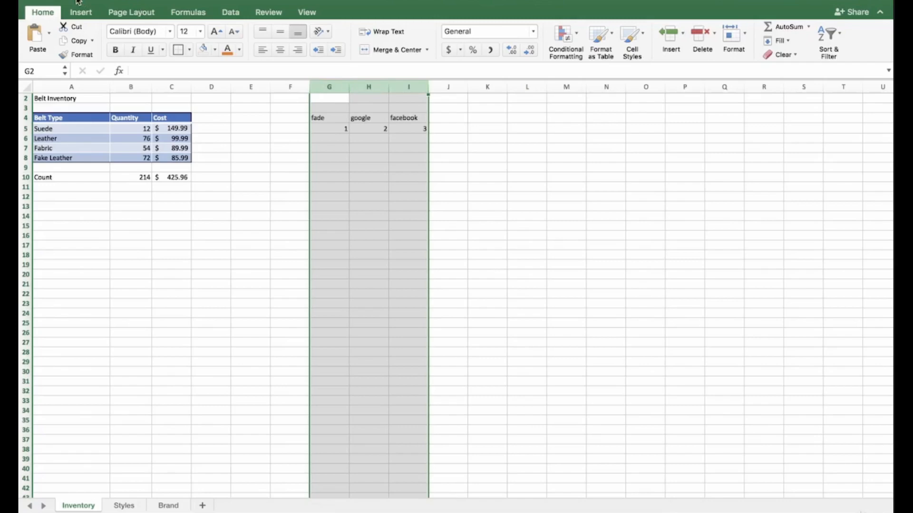
right_click(321, 86)
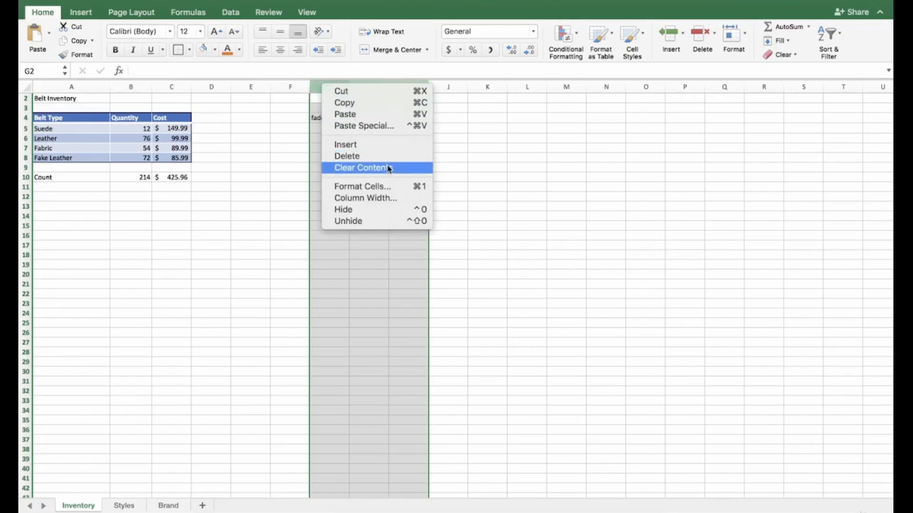
click(339, 368)
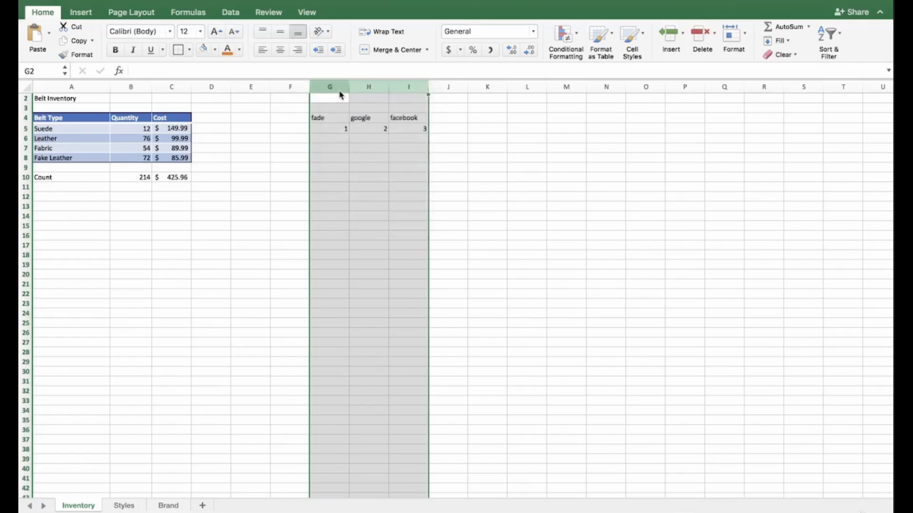
right_click(340, 93)
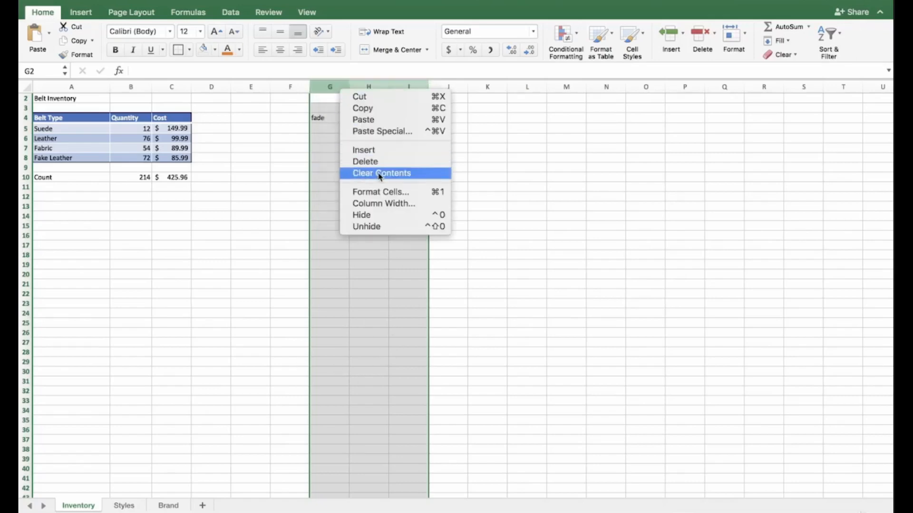
click(372, 300)
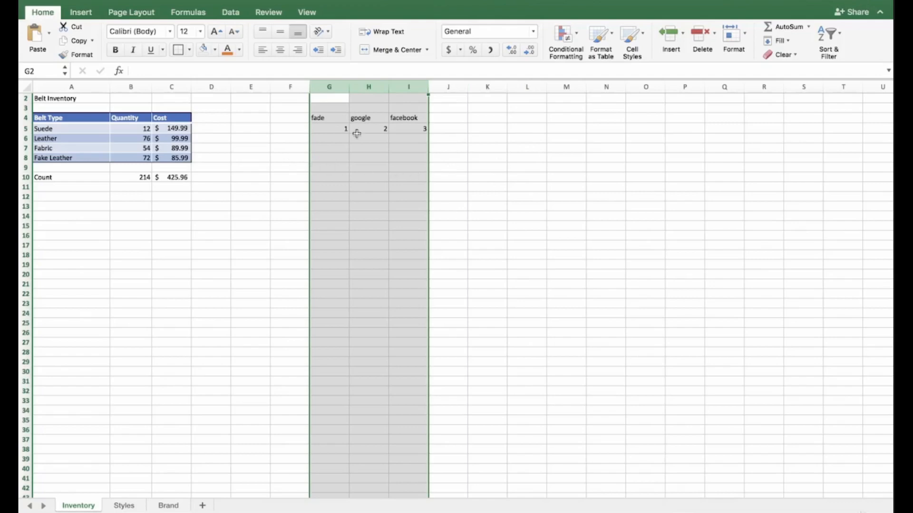
right_click(344, 94)
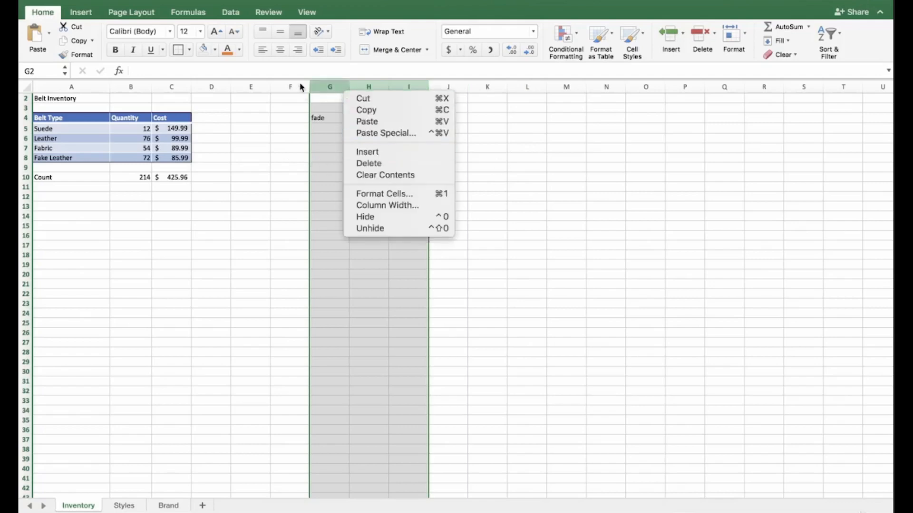
right_click(318, 87)
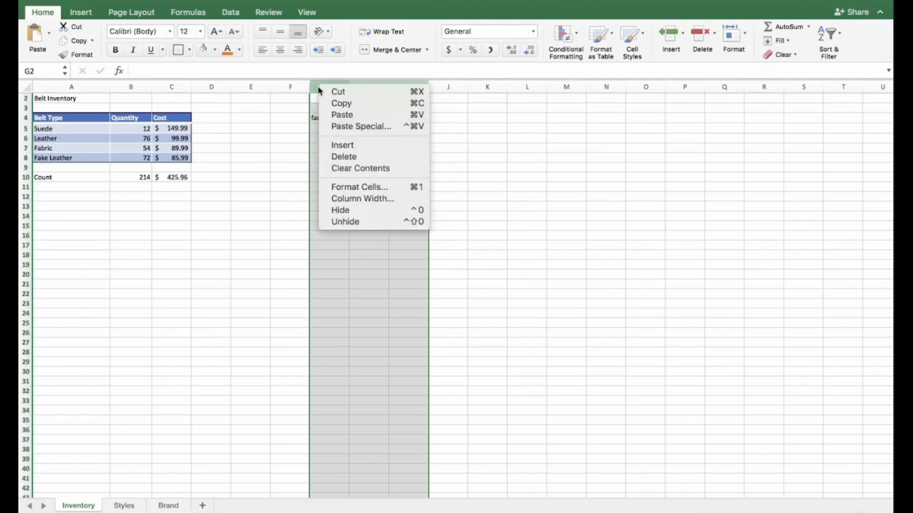
click(387, 168)
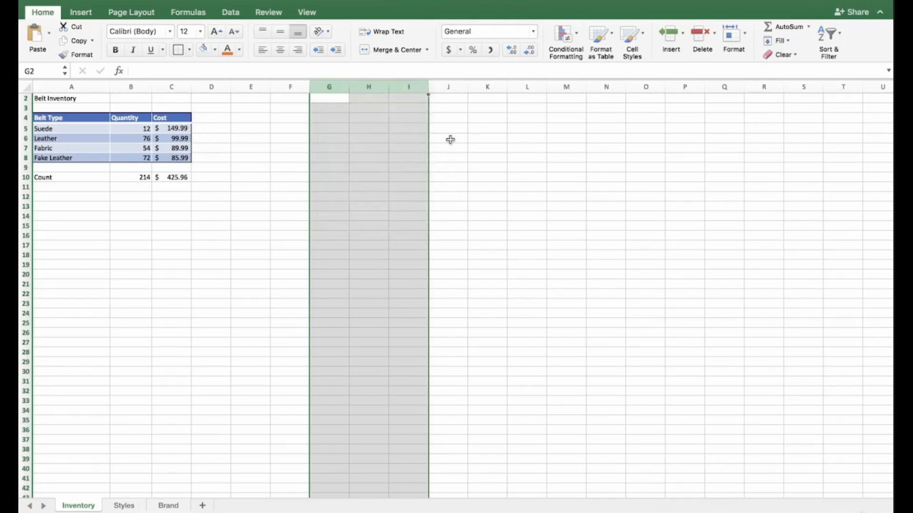
click(450, 140)
Enter 1 in each of the cells G3, H3 and I3, and continue to G4.
click(329, 88)
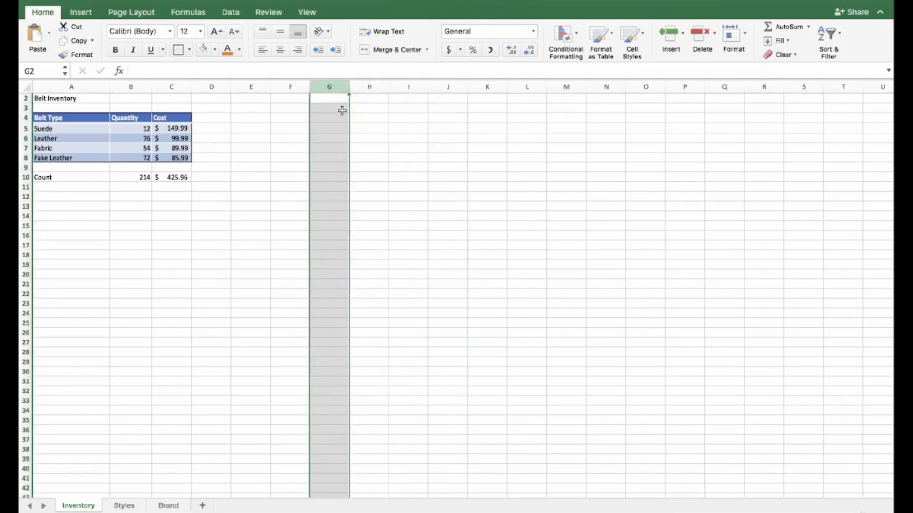
click(335, 108)
text(1)
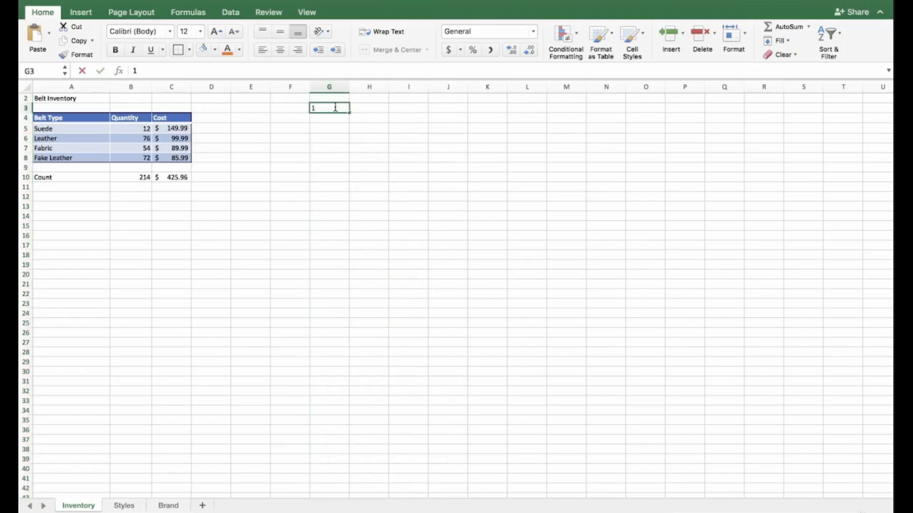
key(Tab)
text(1)
key(Tab)
text(1)
key(Return)
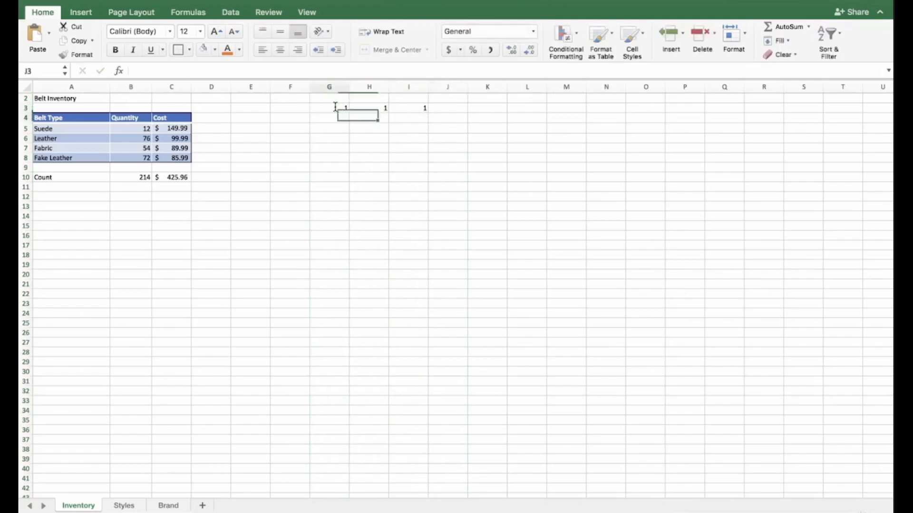
Fill cells G4 through G7 with the value 2, entering one cell after another.
text(2)
key(Return)
text(2)
key(Return)
text(2)
key(Return)
text(2)
key(Return)
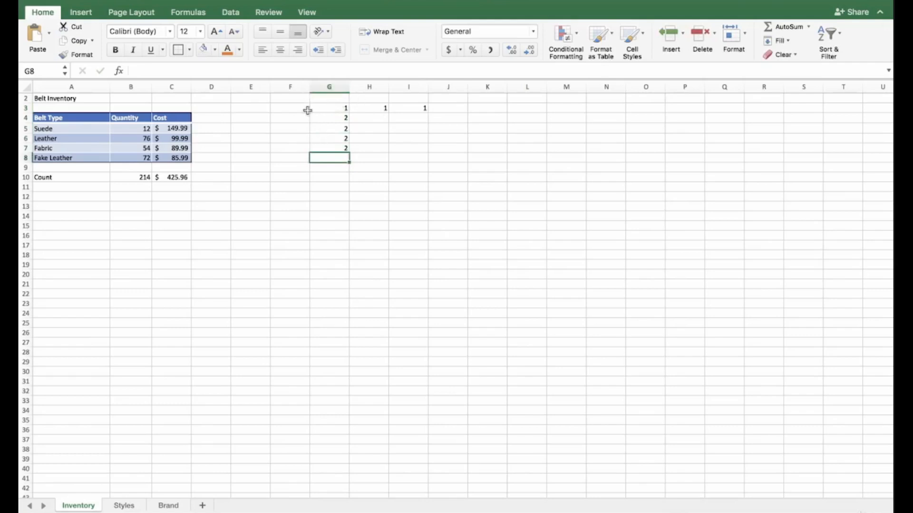
Insert a new column before column G and give it the same format as the column to its right.
click(325, 86)
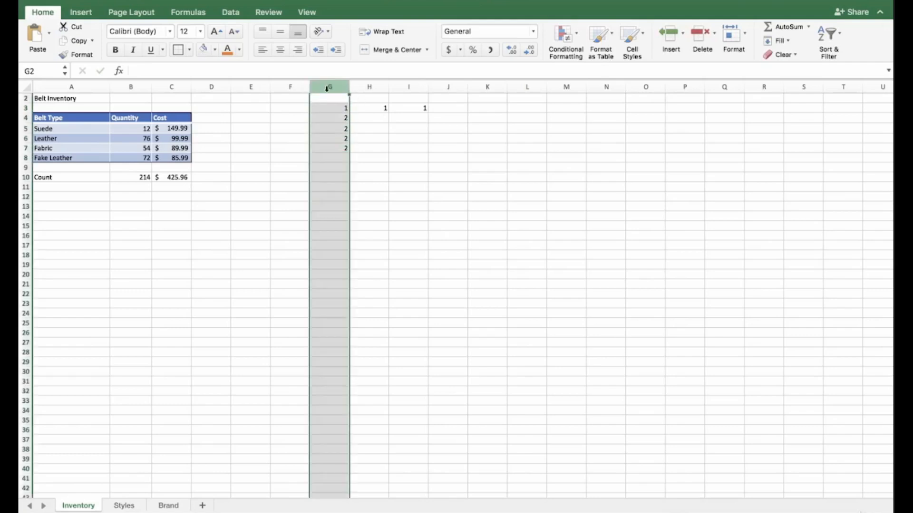
right_click(325, 87)
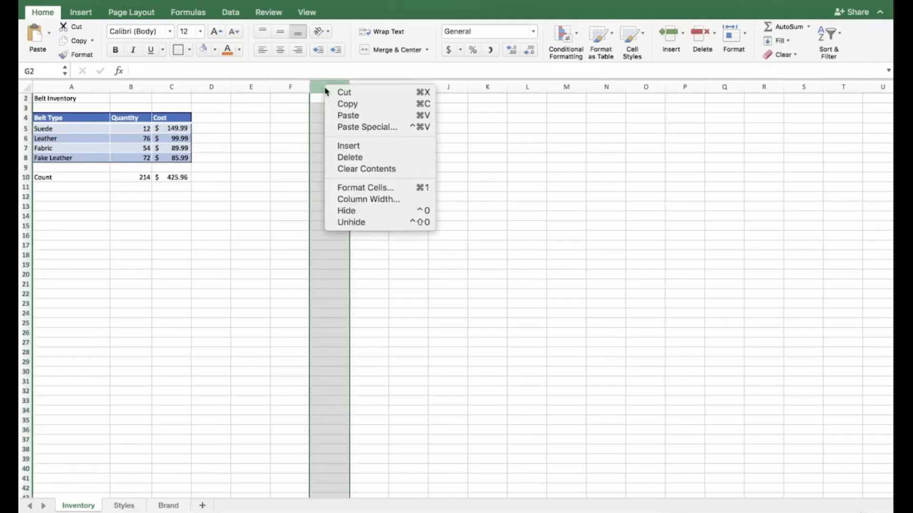
click(358, 146)
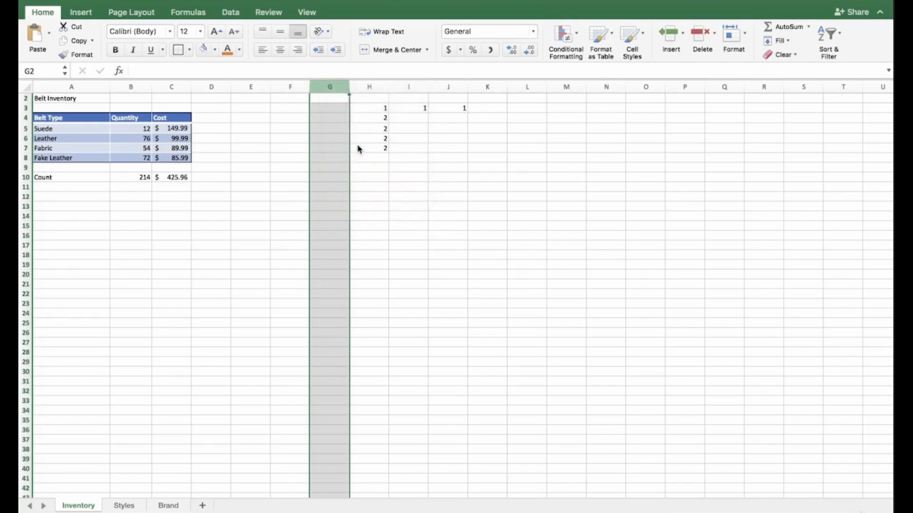
click(345, 103)
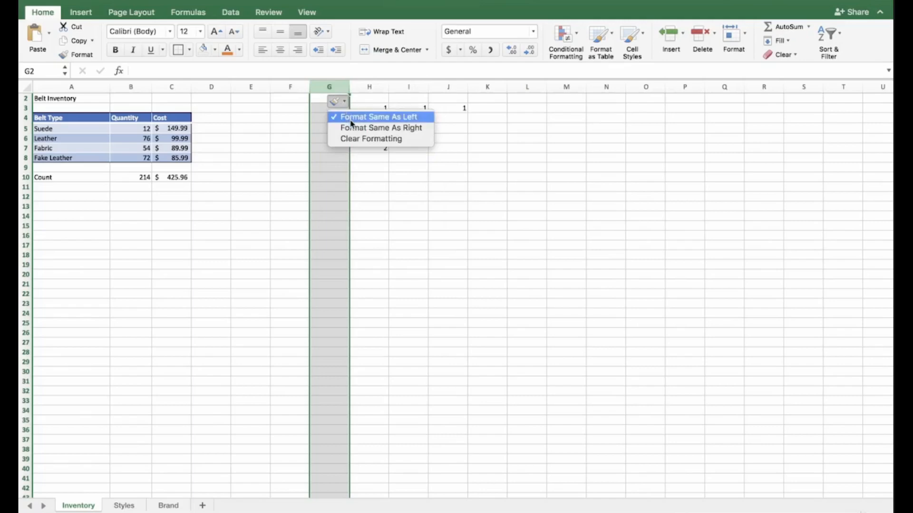
click(415, 127)
click(421, 188)
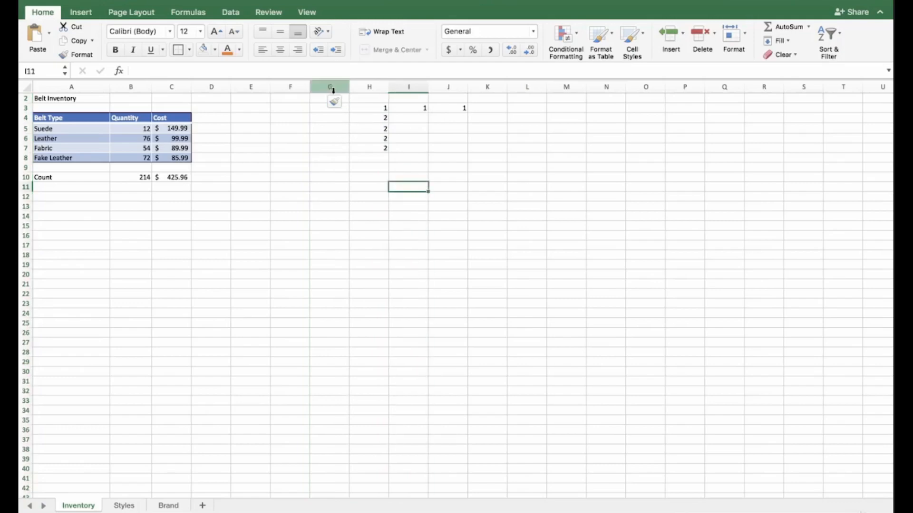
Check the format option of the inserted column G, widen column H slightly and select column G.
click(335, 102)
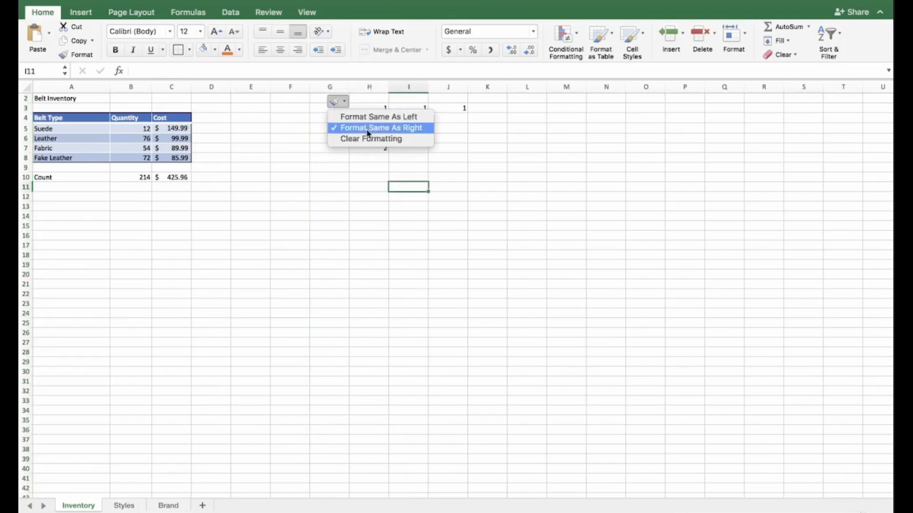
click(366, 88)
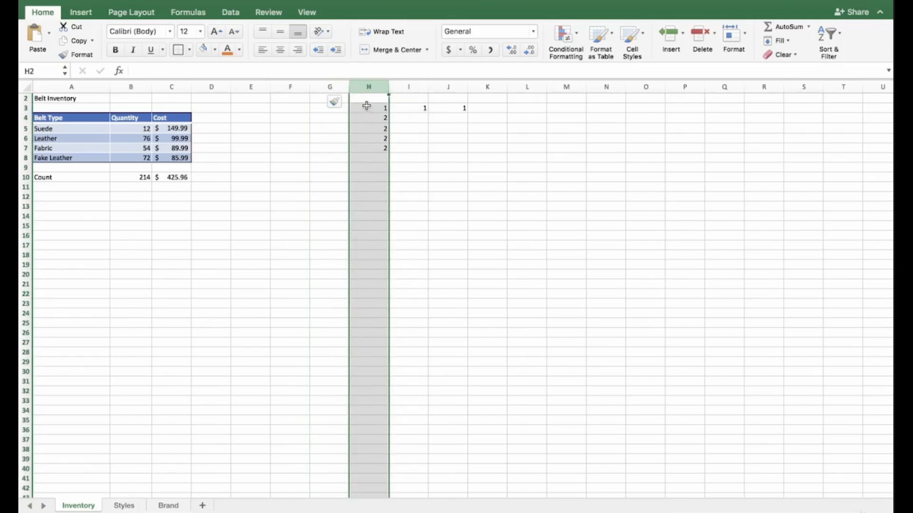
drag(389, 88, 399, 90)
click(341, 87)
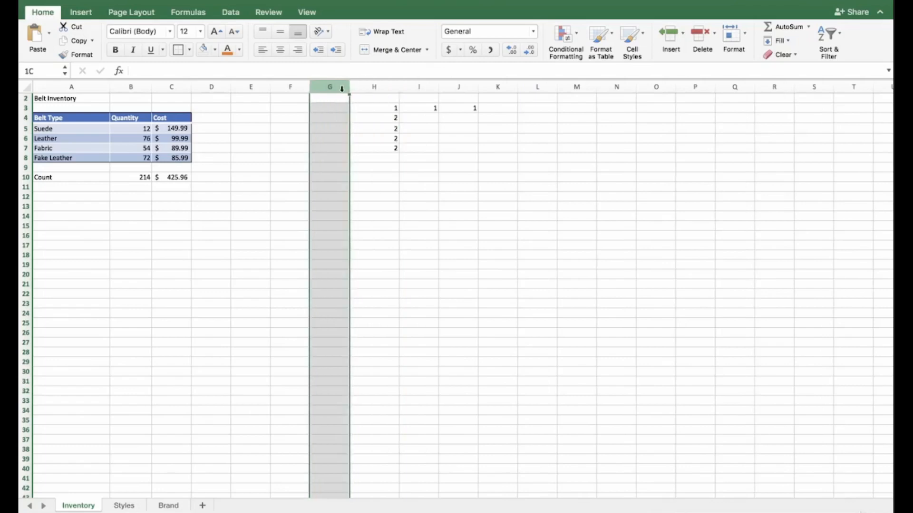
Insert a new column before the widened column H and give it the same format as the column to its right.
click(368, 87)
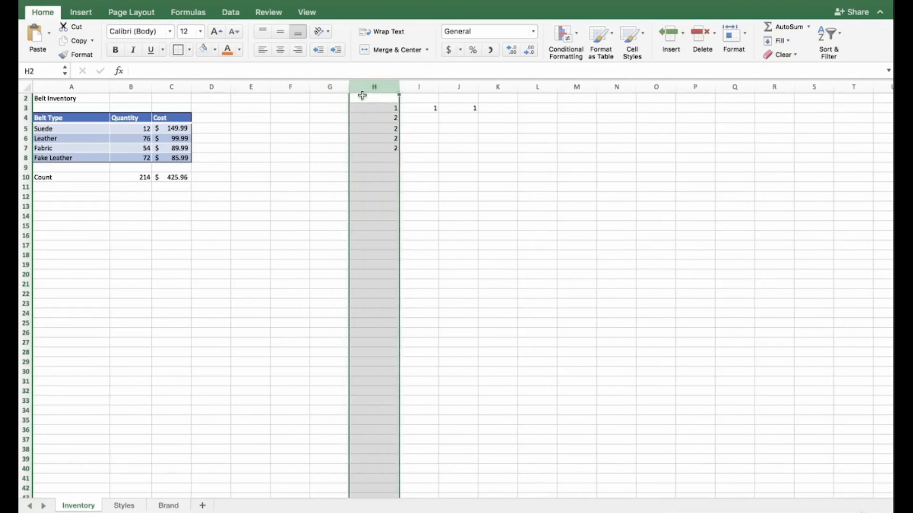
right_click(362, 89)
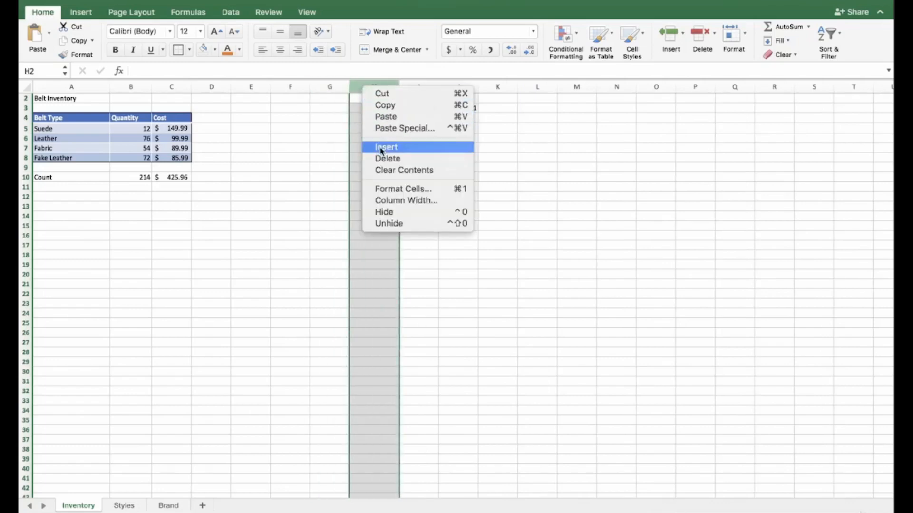
click(380, 147)
click(376, 100)
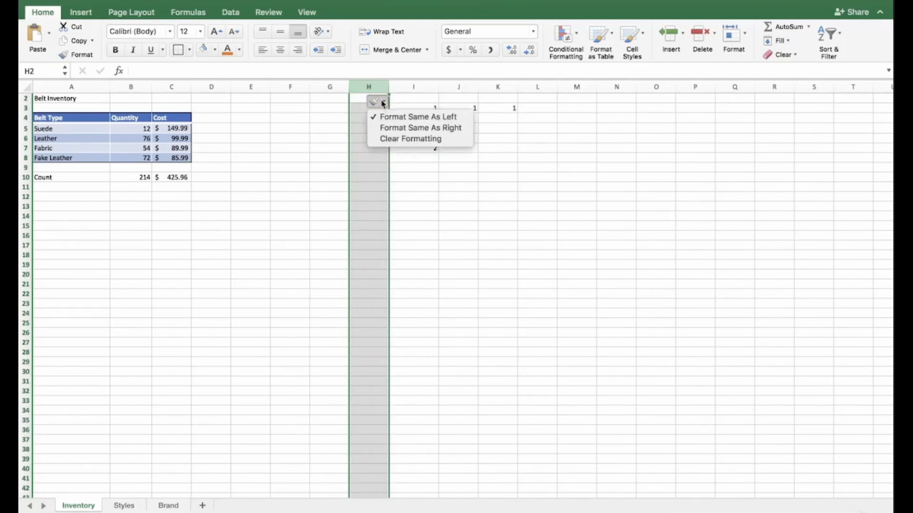
click(385, 127)
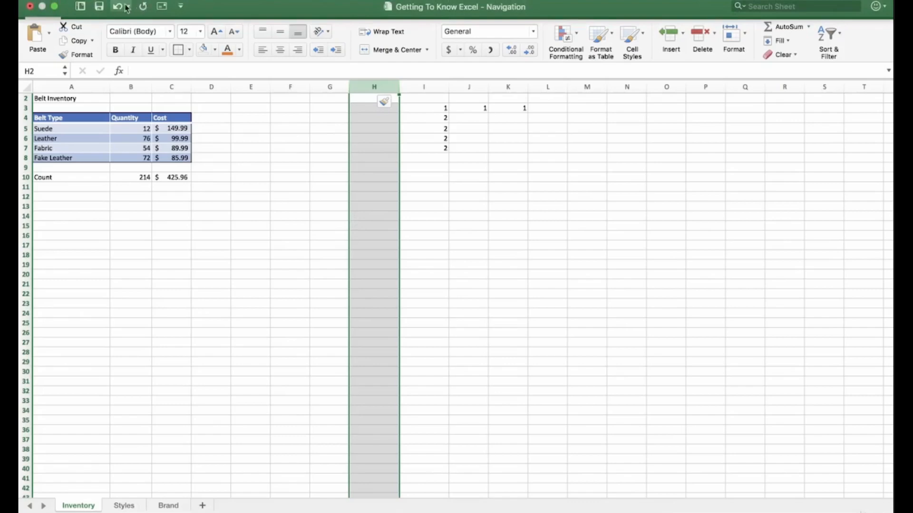
Undo the column insertions and the number entries made in columns G through I, going back step by step.
click(118, 6)
click(120, 7)
click(119, 8)
click(119, 7)
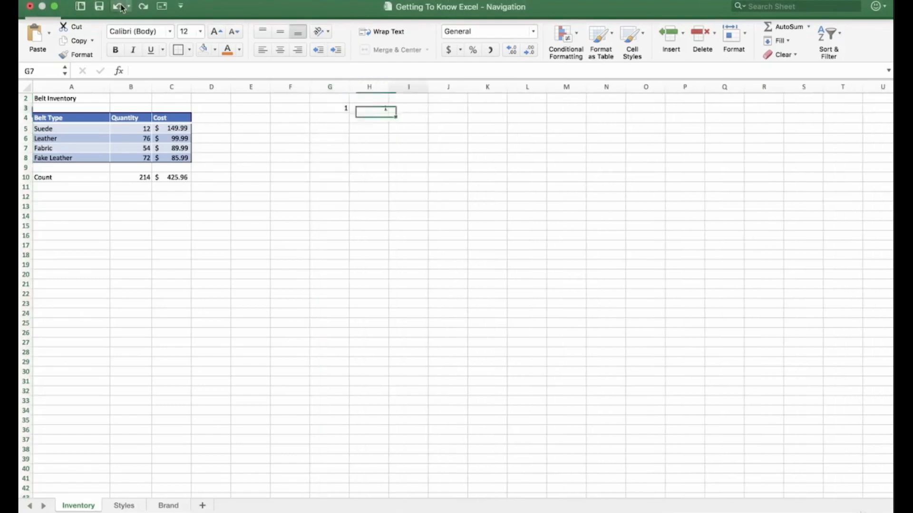
click(119, 7)
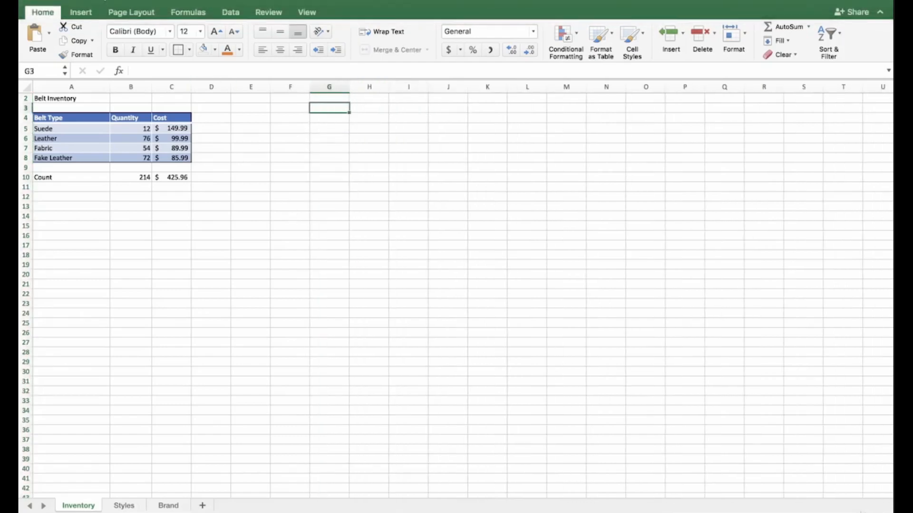
Redo the undone entries of 1 in G3 through I3 and 2 in G4 through G6.
key(super+y)
key(super+y)
key(super+y)
key(super+y)
key(super+y)
key(super+y)
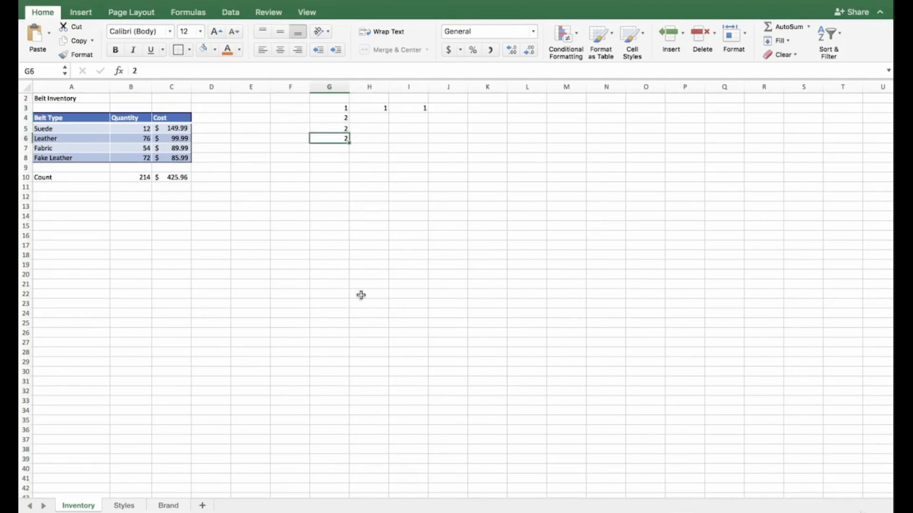
Undo all entries in columns G through I, including the number rows and the fade, google and facebook headings.
key(super+z)
key(super+z)
key(super+z)
key(super+z)
key(super+z)
key(super+z)
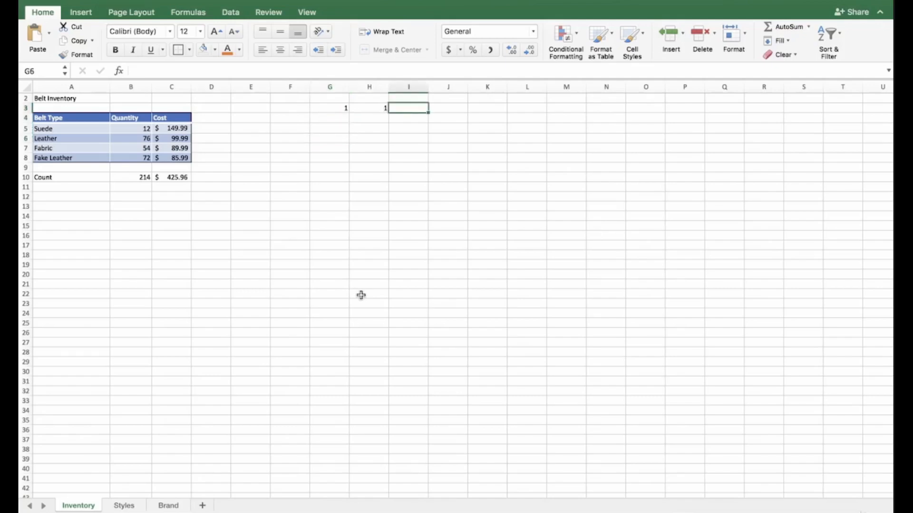
key(super+z)
key(super+z)
key(super+z)
key(super+z)
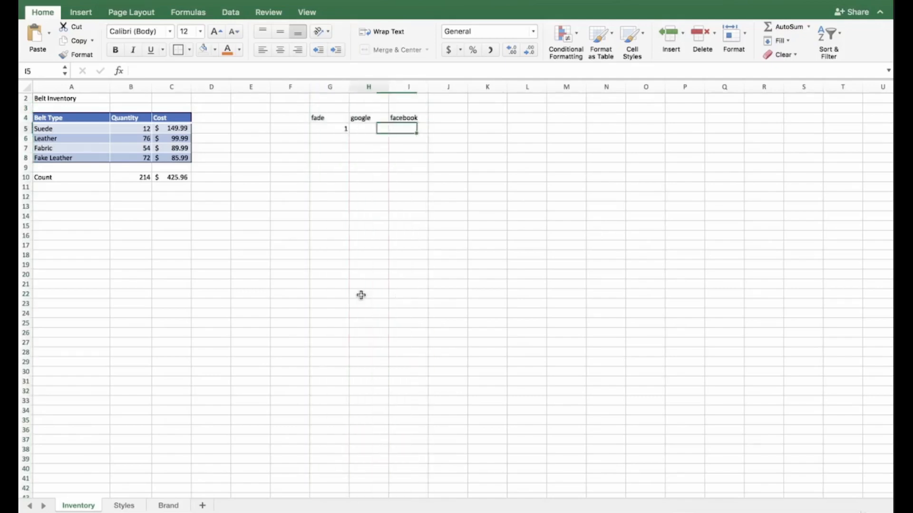
key(super+z)
key(super+z)
key(super+z)
key(super+z)
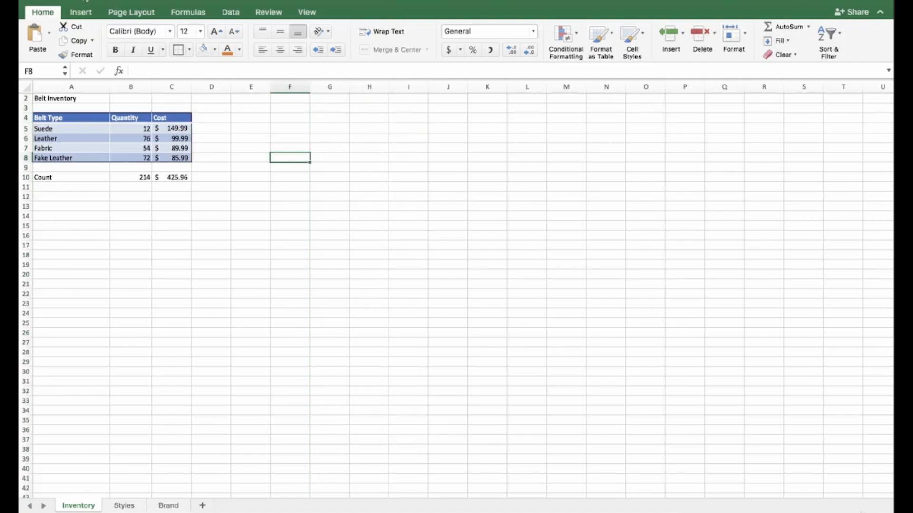
Revert through the undo history to the typing entry in E9, and select an empty cell in column G.
click(90, 1)
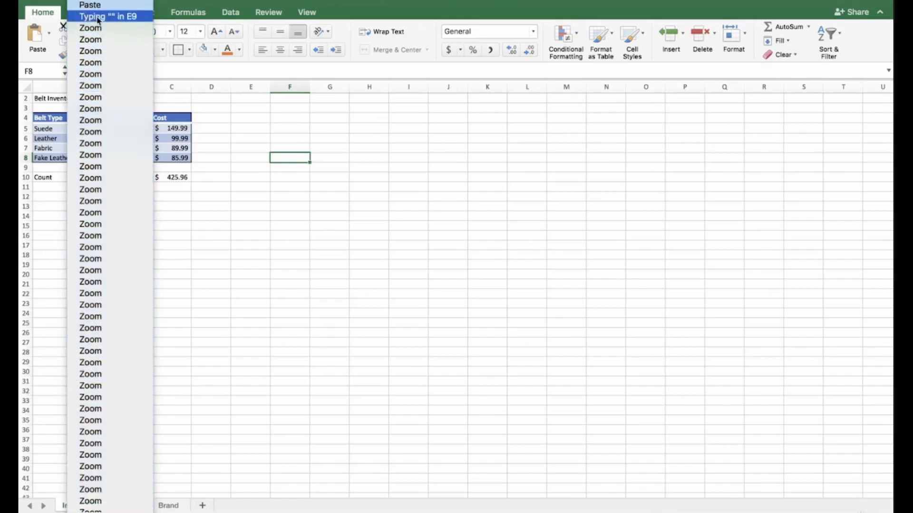
click(97, 19)
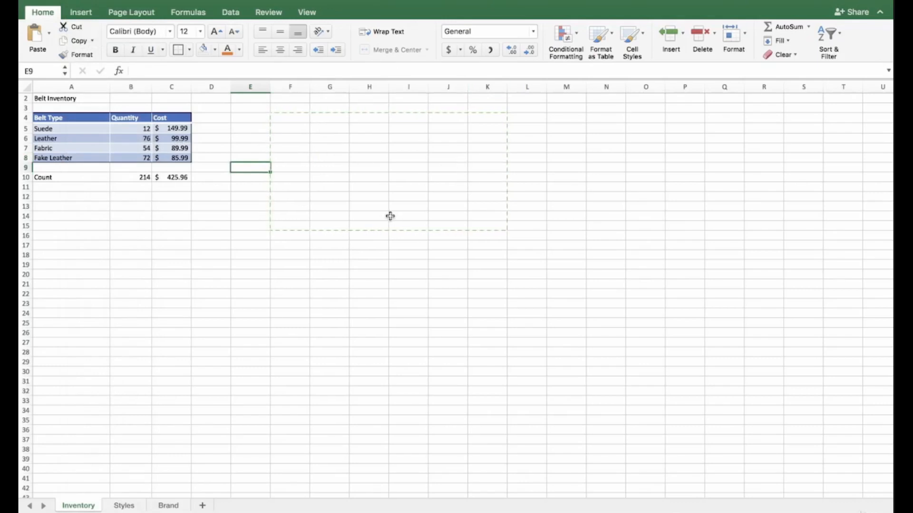
click(318, 270)
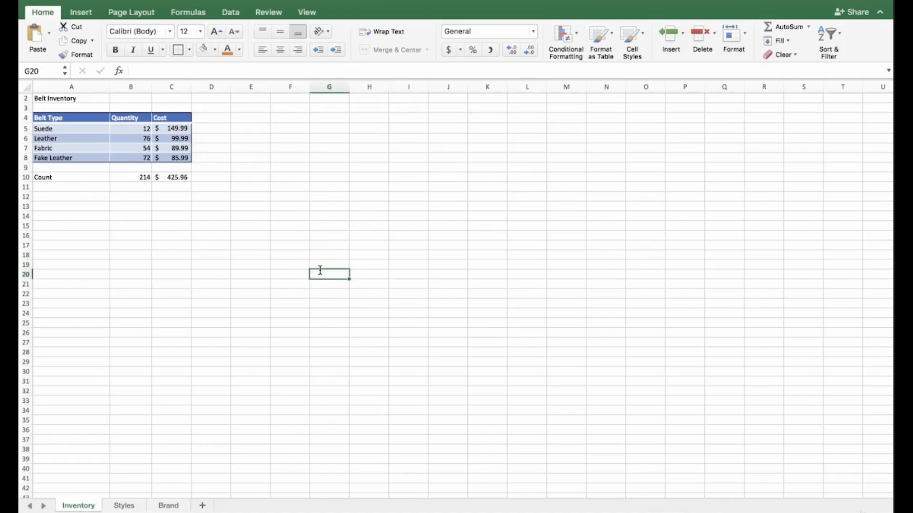
Move the active cell from G20 across to column J, up to row 14 and on to N14.
key(Right)
key(Right)
key(Right)
key(Up)
key(Up)
key(Up)
key(Up)
key(Up)
key(Up)
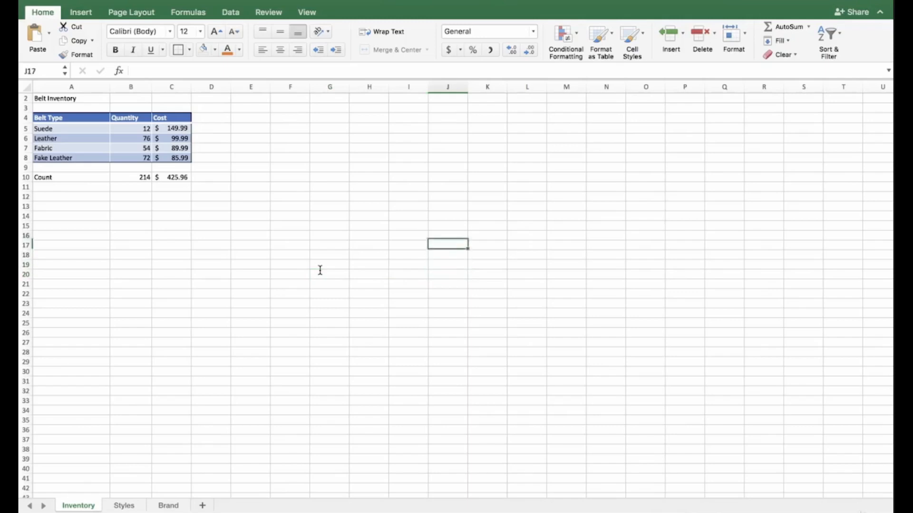
key(Right)
key(Right)
key(Right)
key(Right)
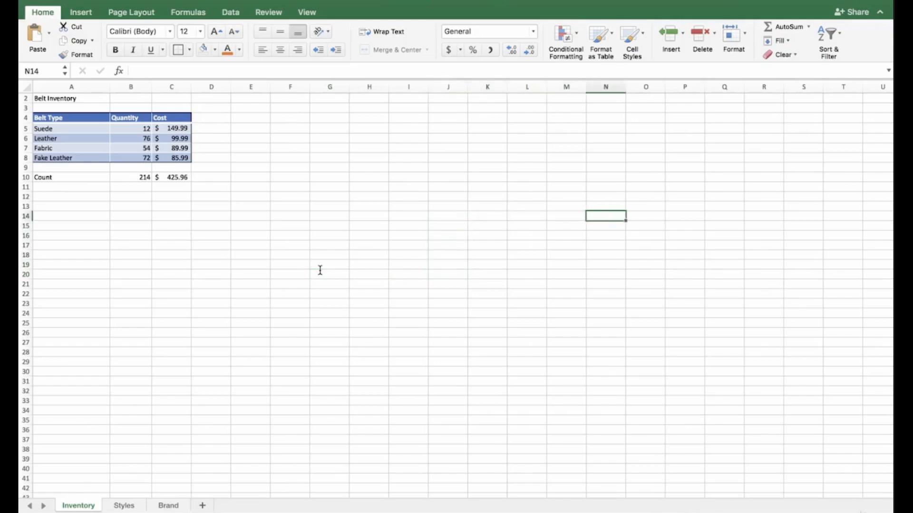
Move the active cell four columns left and eight rows down from N14.
key(Left)
key(Left)
key(Left)
key(Left)
key(Down)
key(Down)
key(Down)
key(Down)
key(Down)
key(Down)
key(Down)
key(Down)
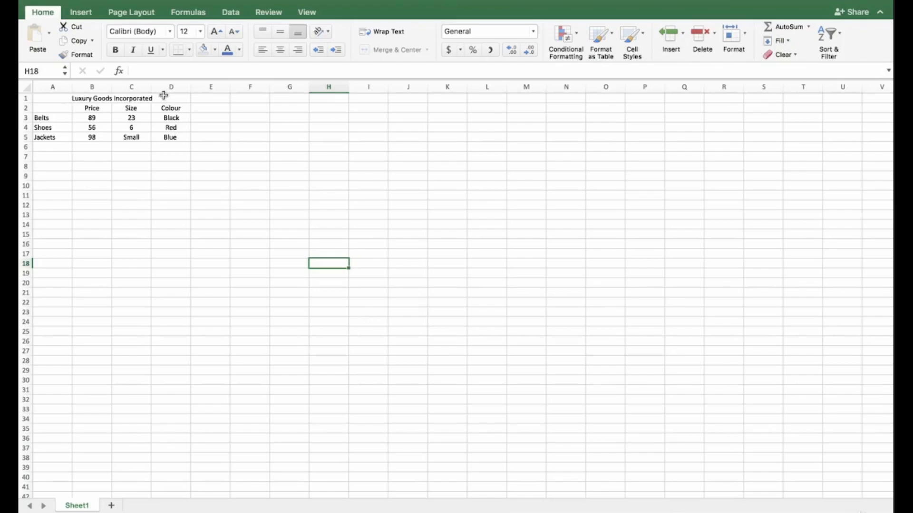
Set the merged title Luxury Goods Incorporated in the Rockwell Extra Bold font and deselect it.
click(80, 98)
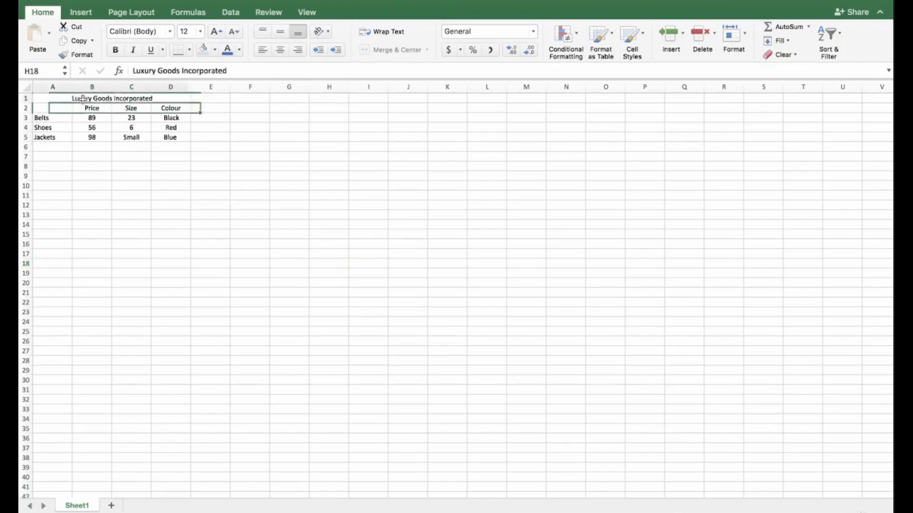
click(170, 32)
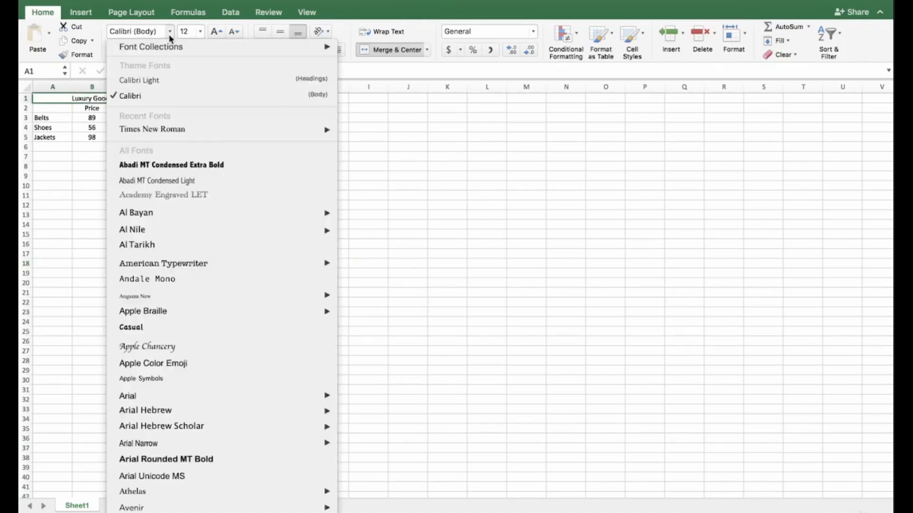
scroll(159, 444, down, 2)
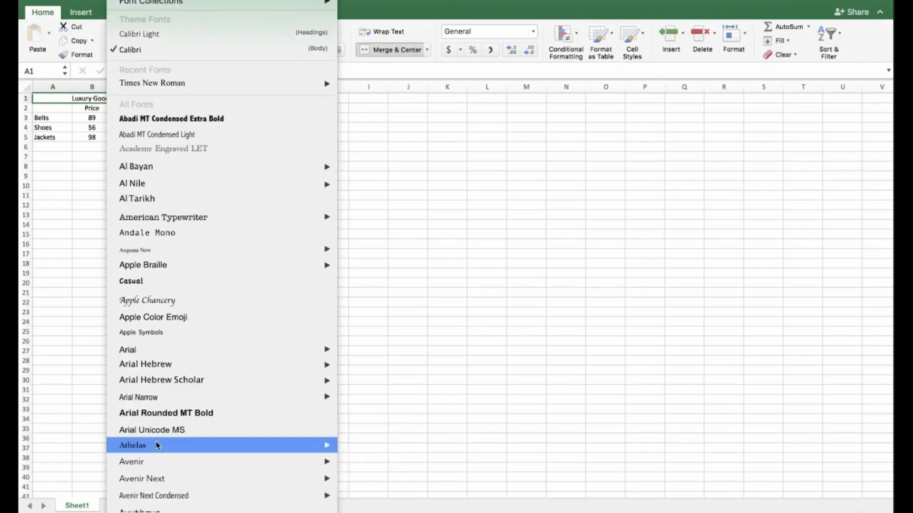
scroll(163, 366, down, 20)
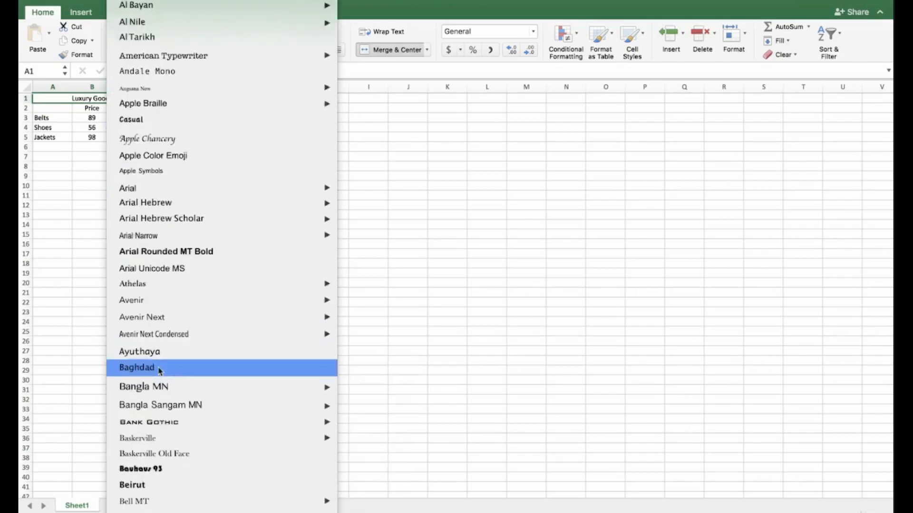
scroll(158, 372, down, 15)
scroll(172, 332, down, 20)
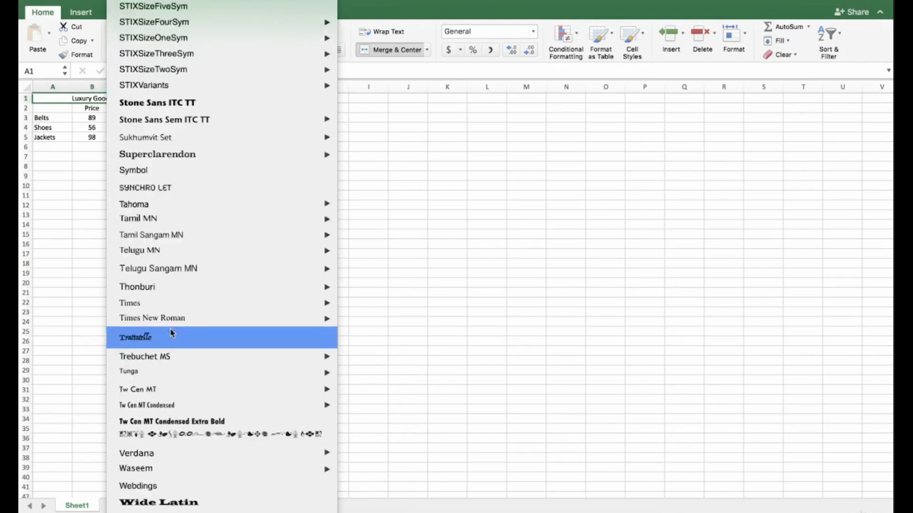
scroll(172, 333, up, 8)
scroll(172, 333, up, 4)
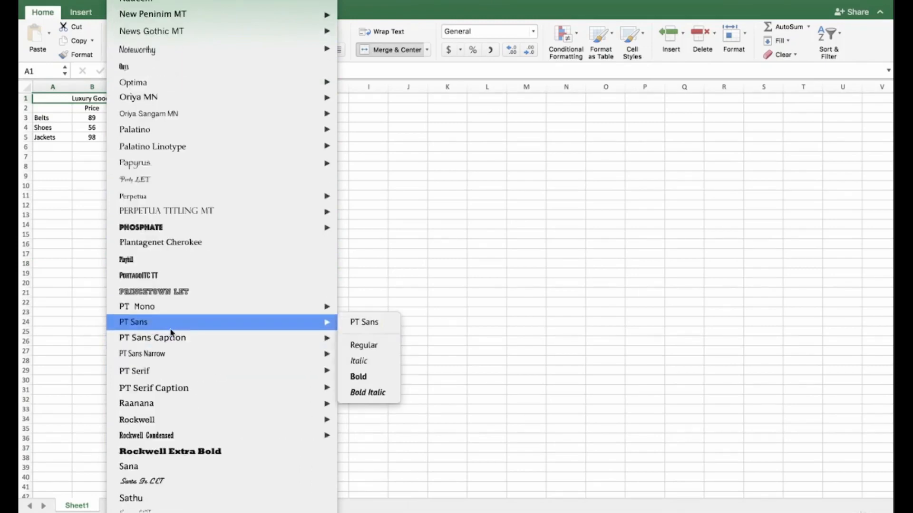
click(171, 452)
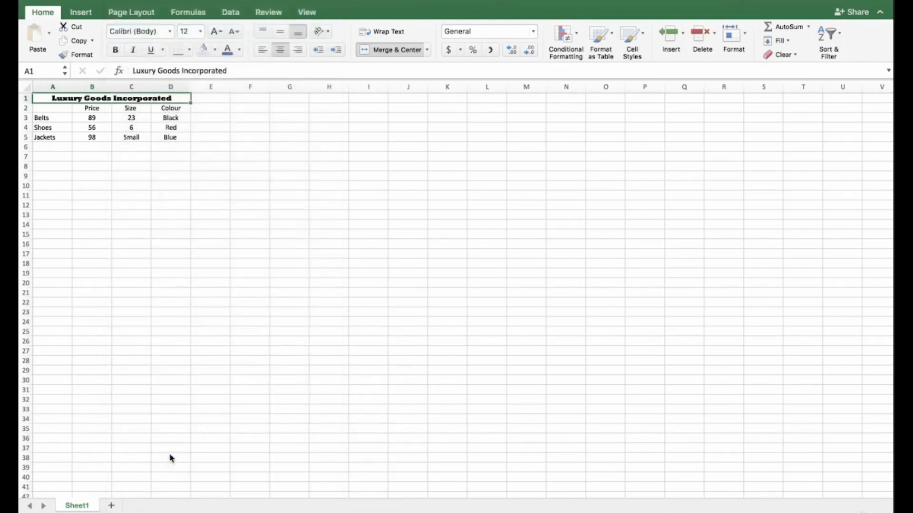
click(163, 224)
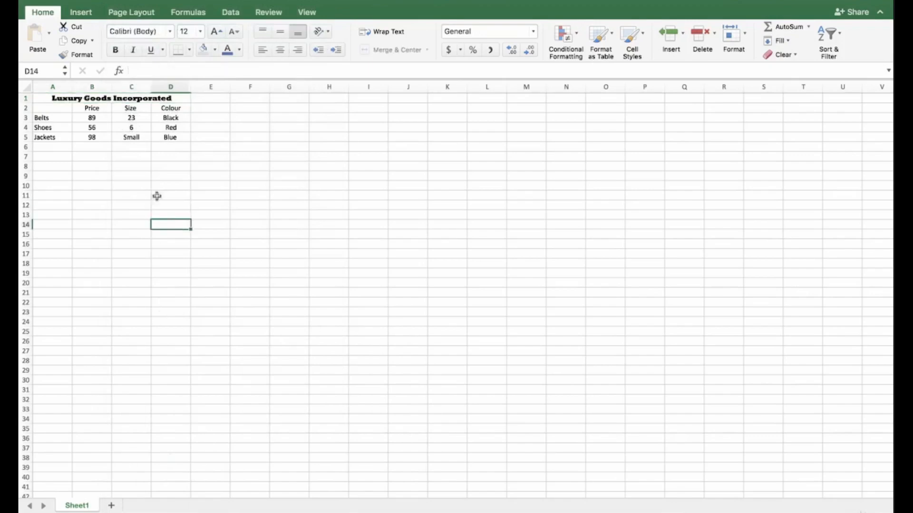
Set the heading cells A2:D2 and the row labels A3:A5 together in Times New Roman.
click(70, 106)
drag(70, 106, 158, 111)
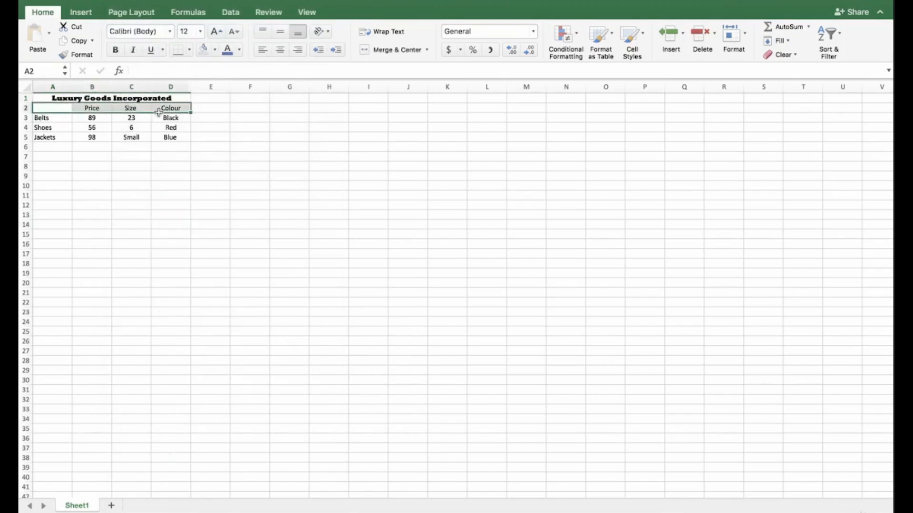
drag(54, 137, 54, 118)
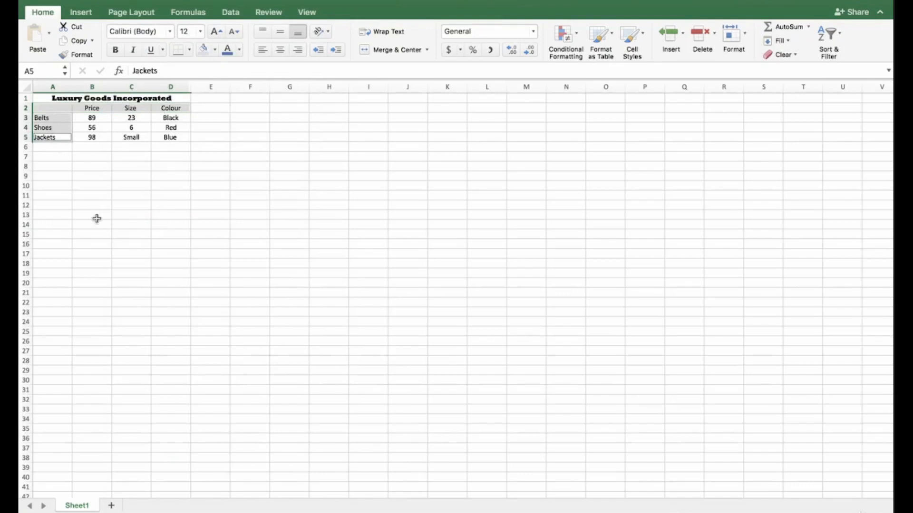
click(170, 32)
click(163, 145)
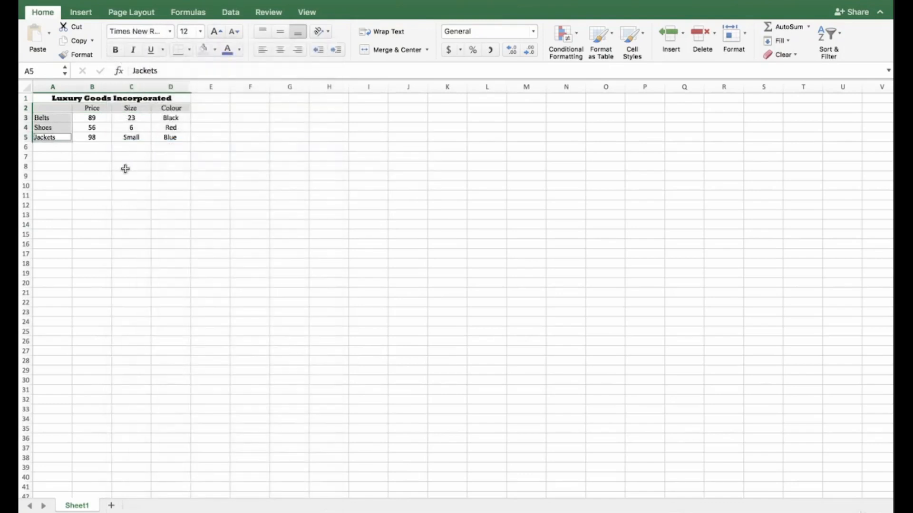
Fill the selected headings and row labels with a light blue theme color and deselect them.
click(215, 49)
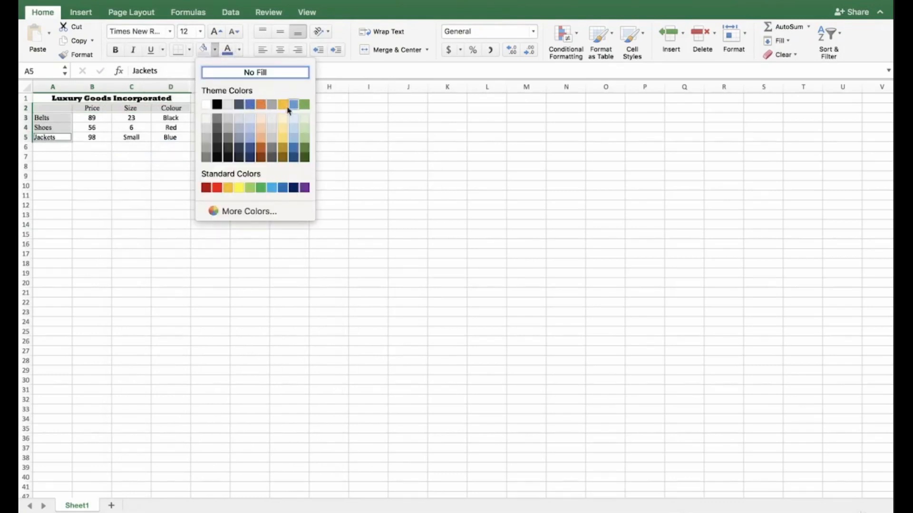
click(251, 141)
click(234, 197)
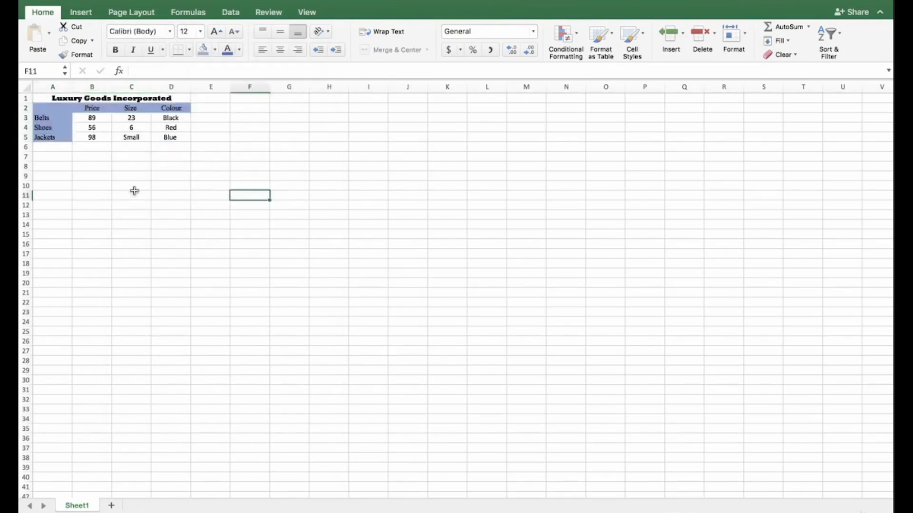
click(119, 182)
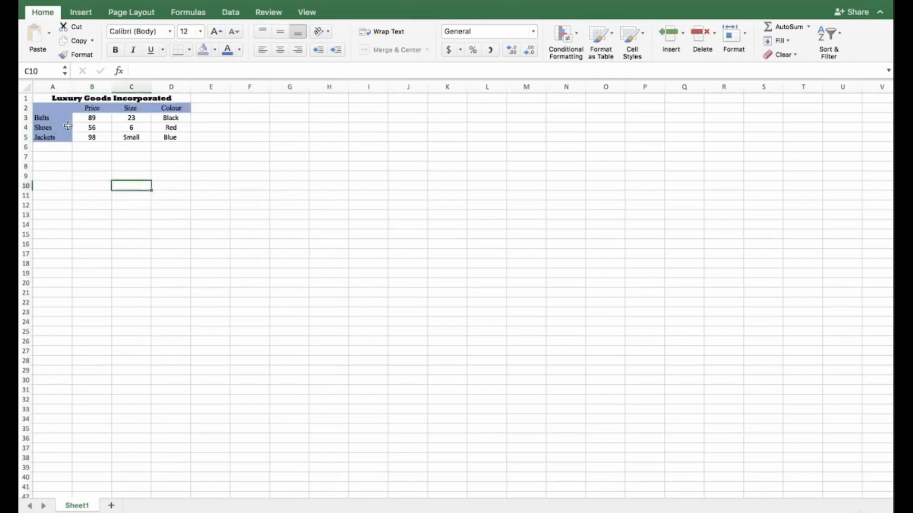
Fill the heading cells A2:D2 and the row labels A3:A5 with the darkest blue theme color.
click(46, 109)
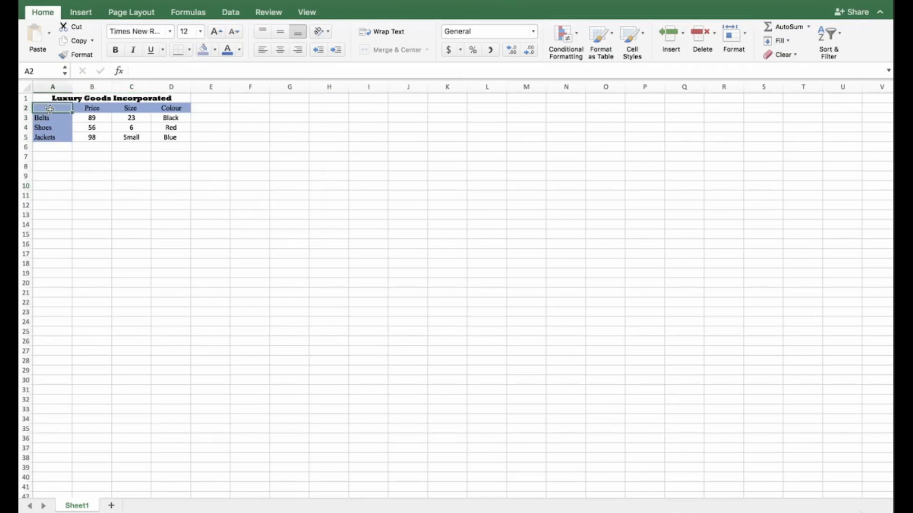
drag(50, 108, 164, 110)
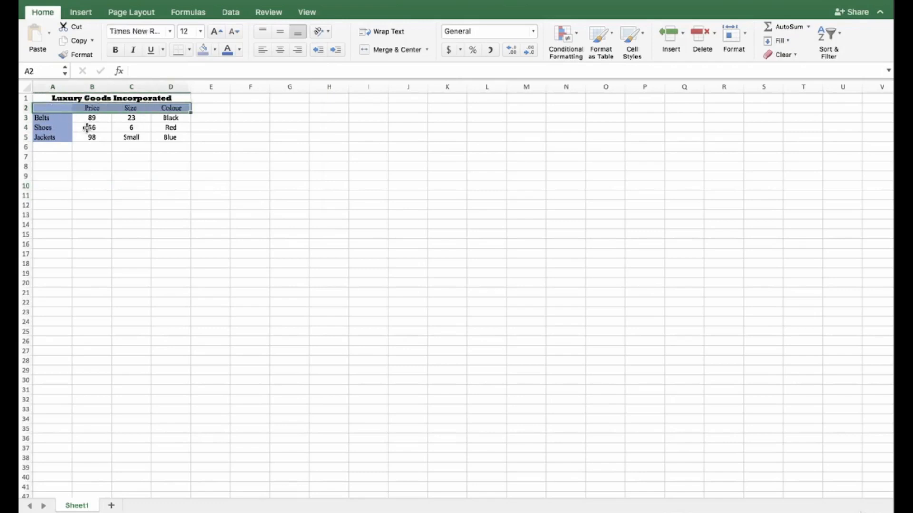
drag(47, 138, 48, 118)
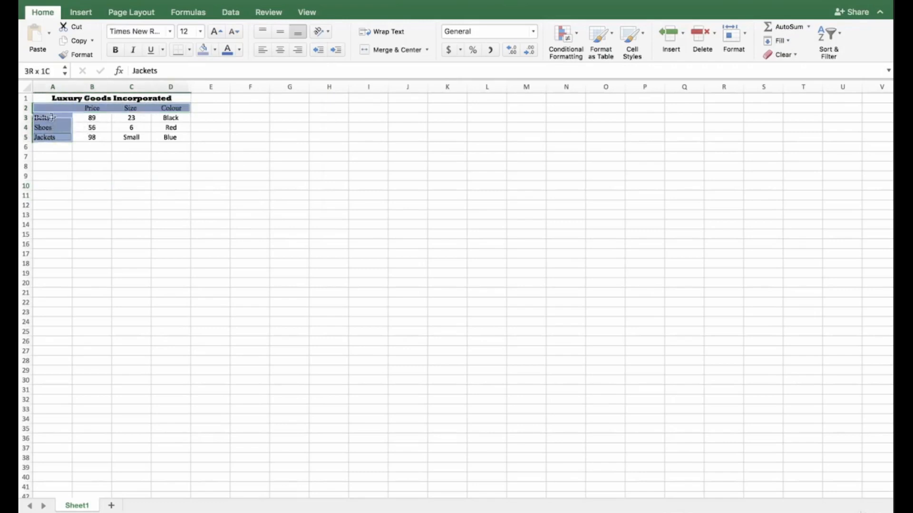
click(214, 51)
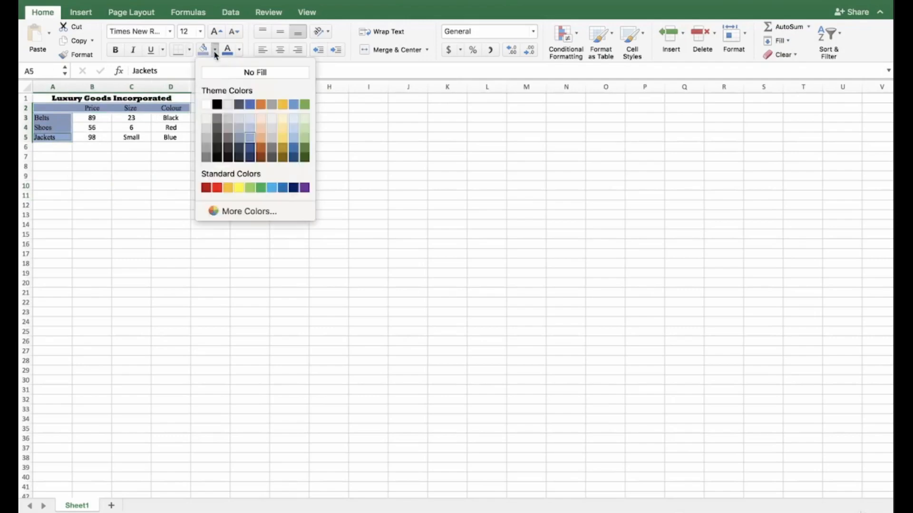
click(248, 157)
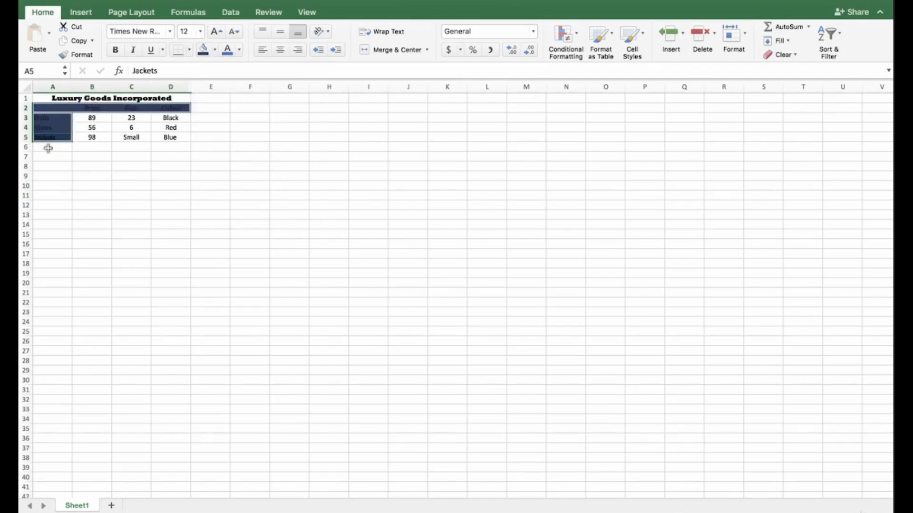
Set the font color of the selected headings and row labels to white and deselect them.
click(240, 50)
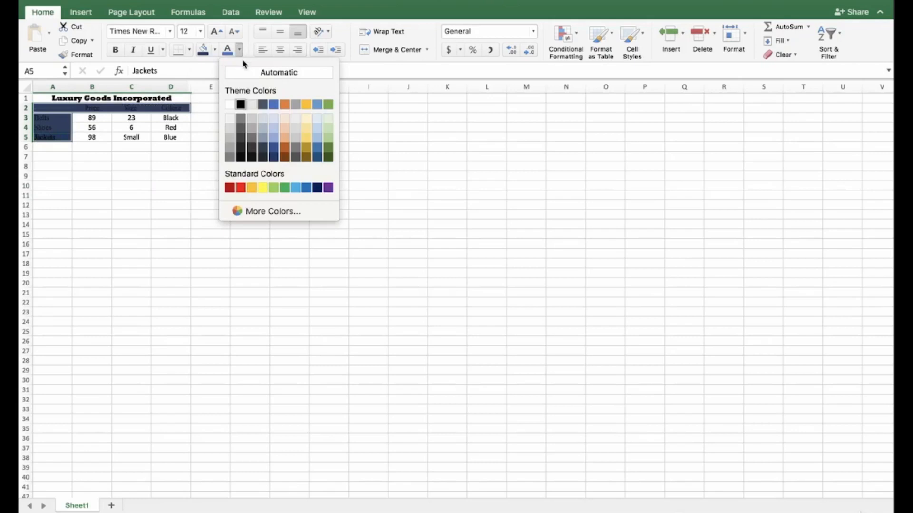
click(230, 105)
click(76, 174)
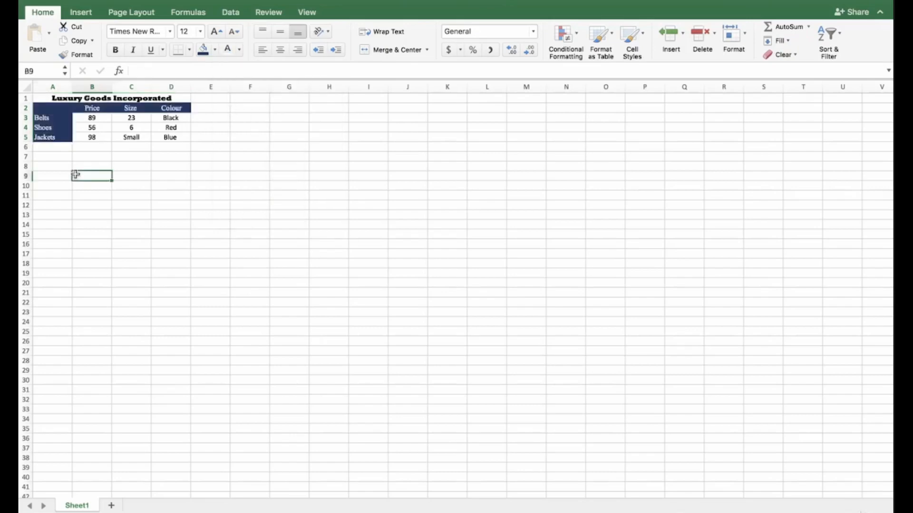
Increase the headings and row labels to font size 14, make them bold and deselect them.
drag(44, 139, 171, 109)
click(216, 33)
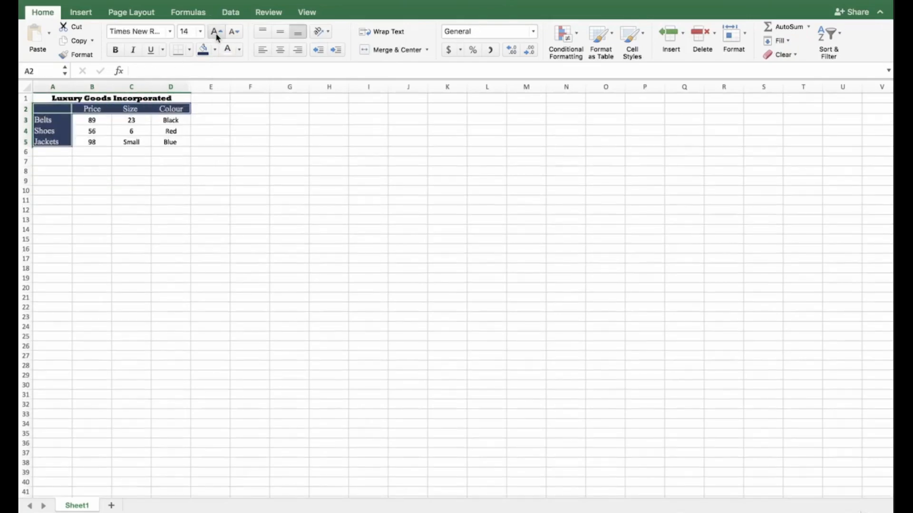
click(115, 50)
click(133, 306)
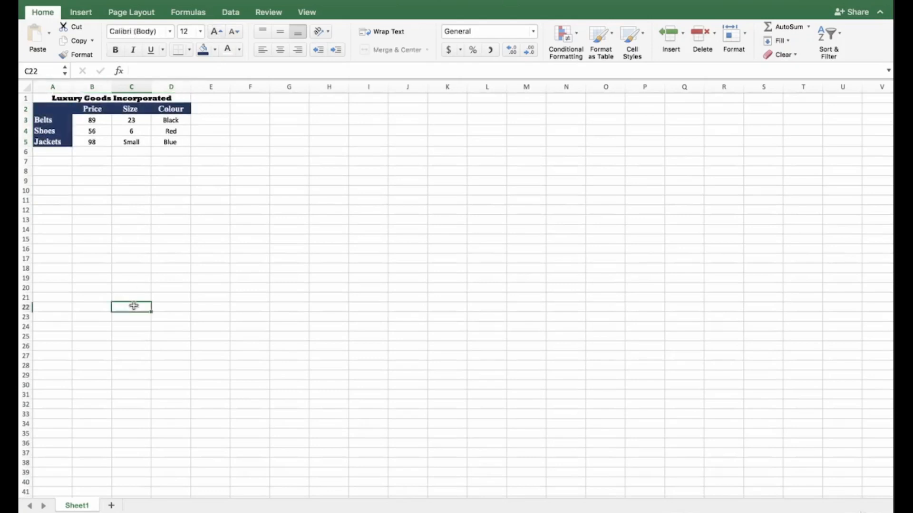
Increase the merged title Luxury Goods Incorporated to font size 14 and deselect it.
drag(51, 98, 187, 112)
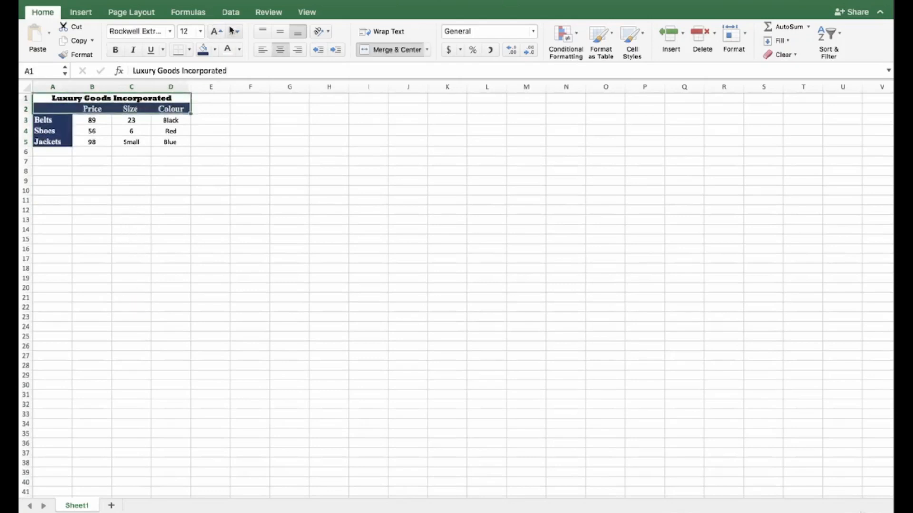
click(105, 99)
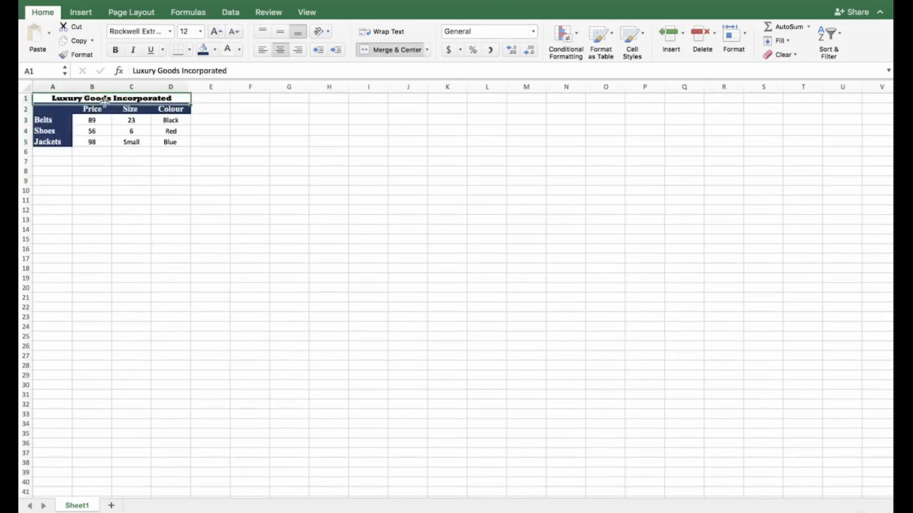
click(216, 32)
click(196, 201)
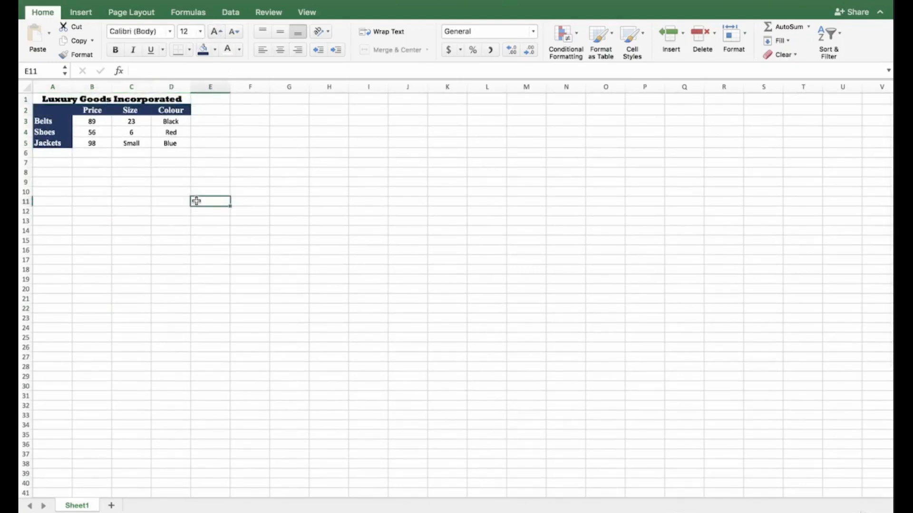
Set the font color of the data cells B3:D5 to orange and deselect them.
drag(88, 121, 167, 145)
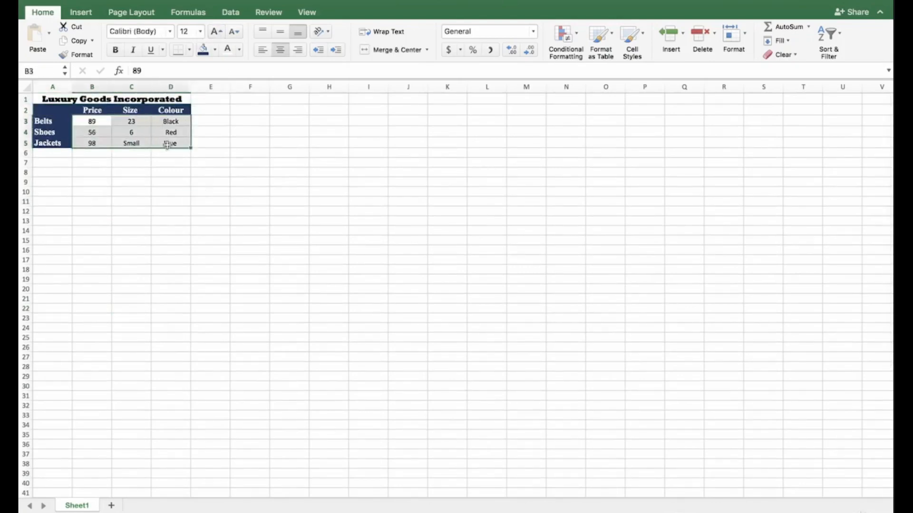
click(240, 50)
click(288, 113)
click(263, 197)
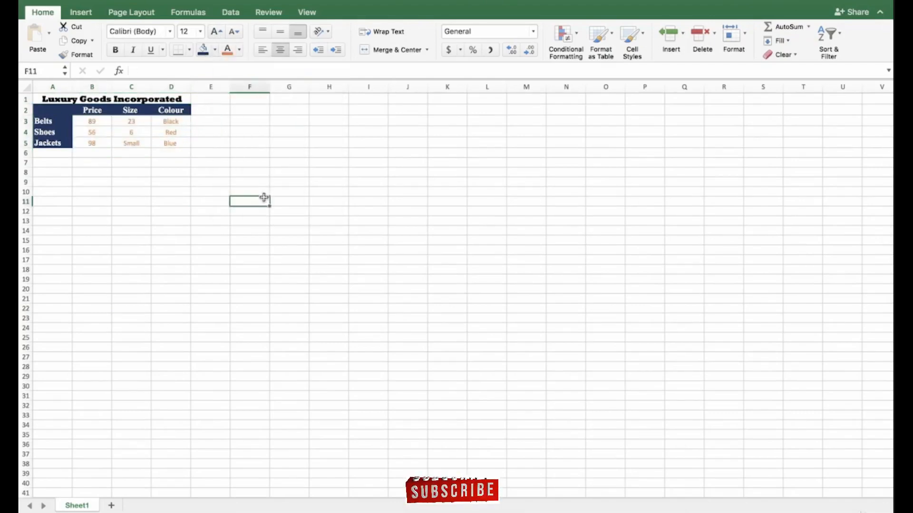
Try a black fill on the data cells B3:D5 and undo it.
drag(88, 123, 162, 144)
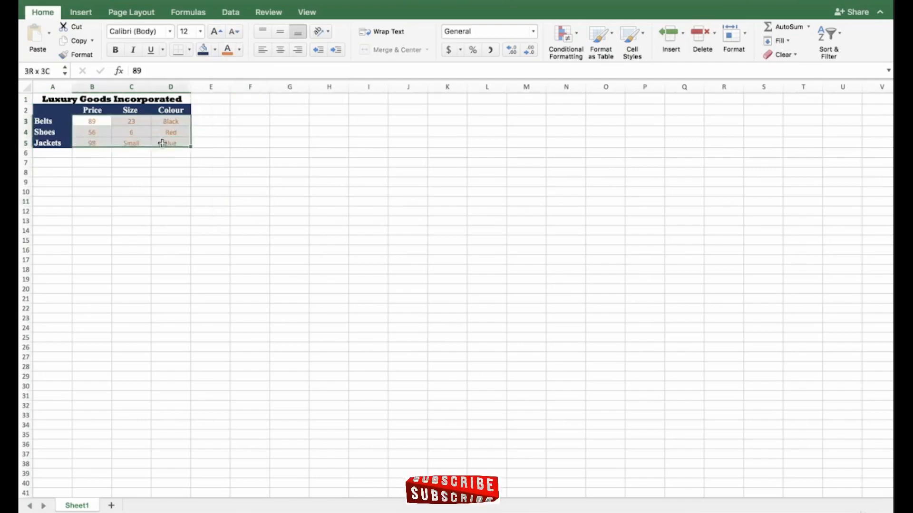
click(215, 49)
click(220, 102)
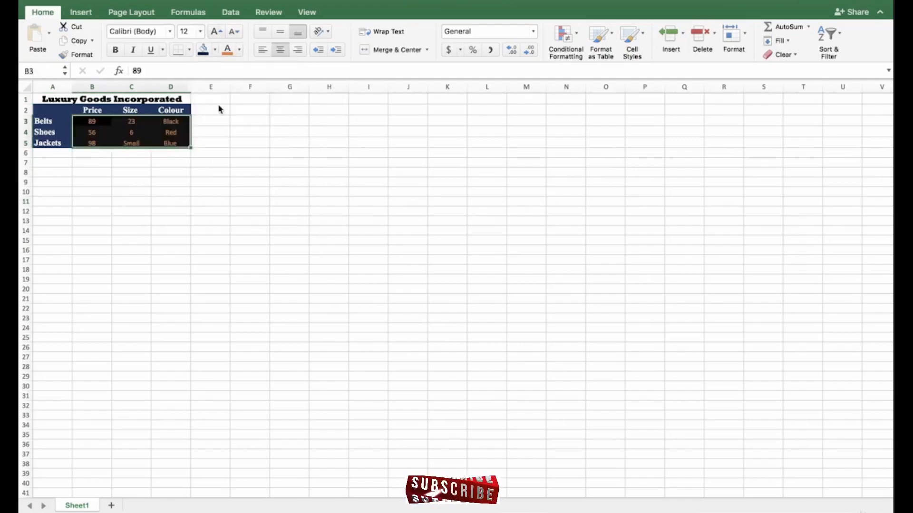
click(206, 193)
click(83, 231)
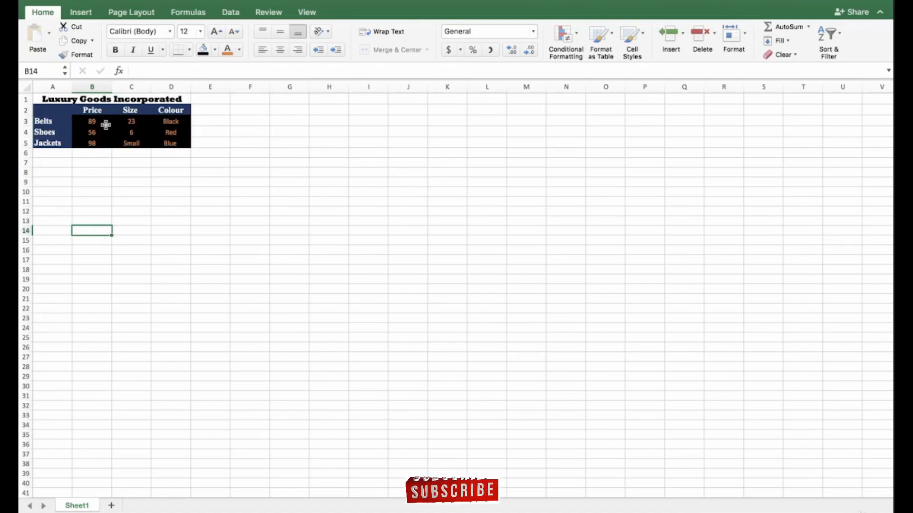
click(77, 0)
click(96, 151)
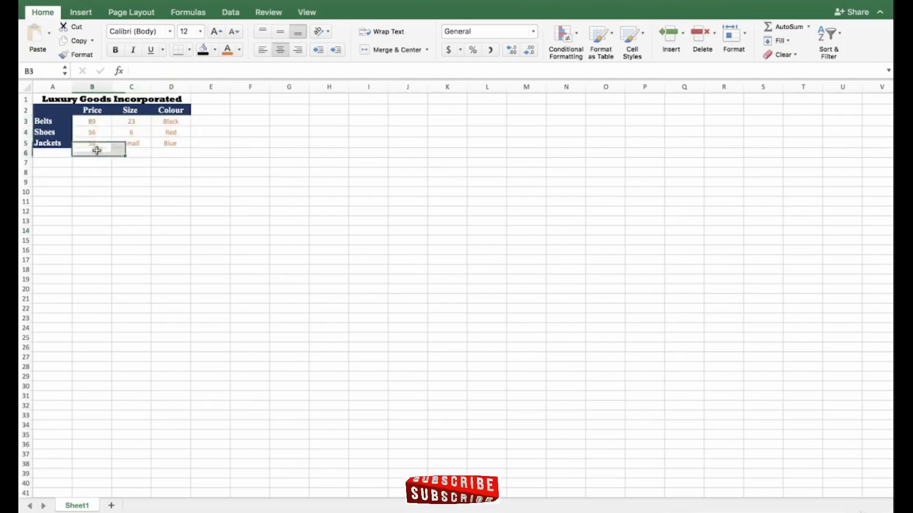
Set the font color of the data cells B3:D5 to black.
drag(88, 120, 183, 145)
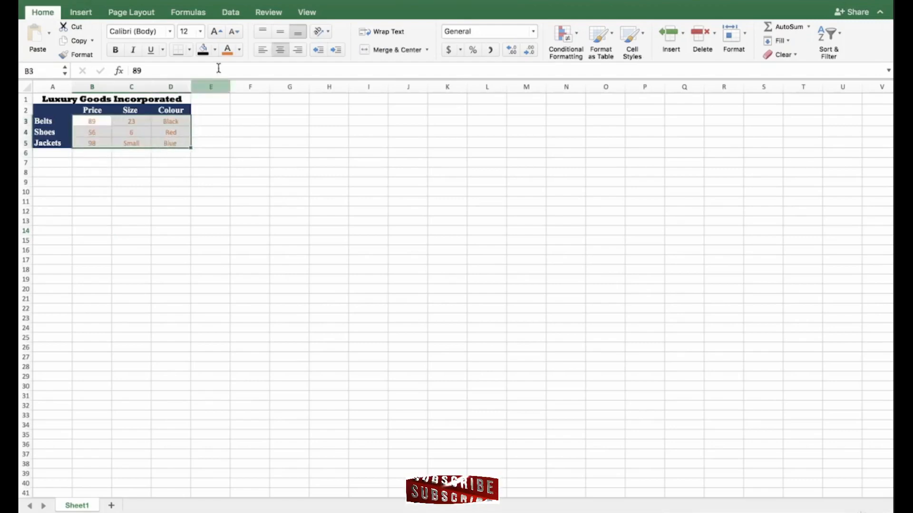
click(240, 51)
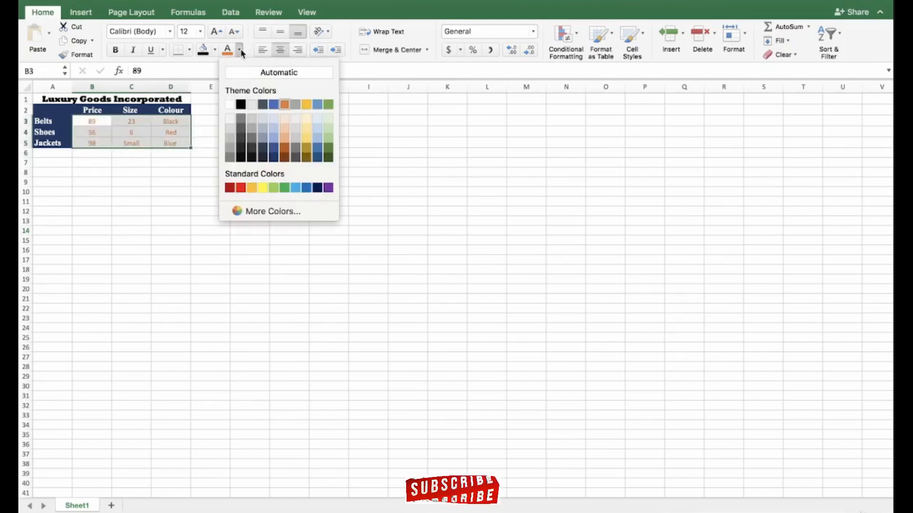
click(241, 105)
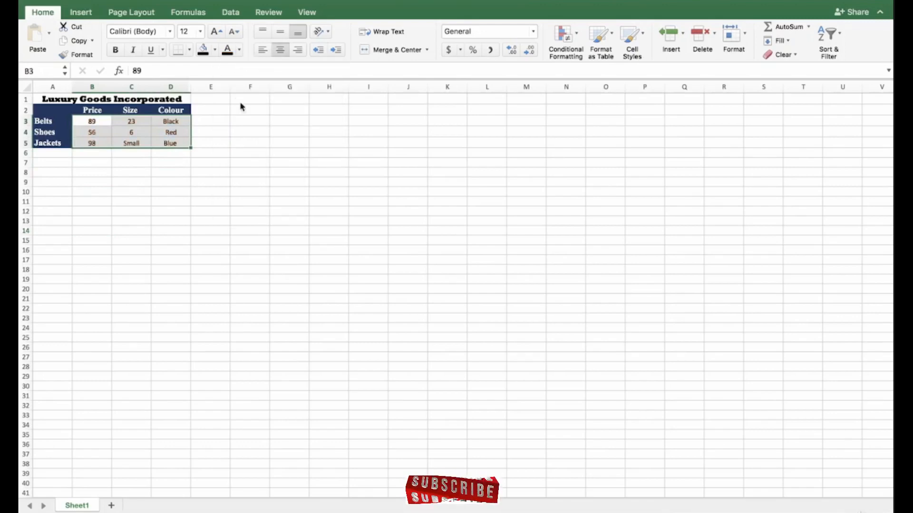
click(215, 50)
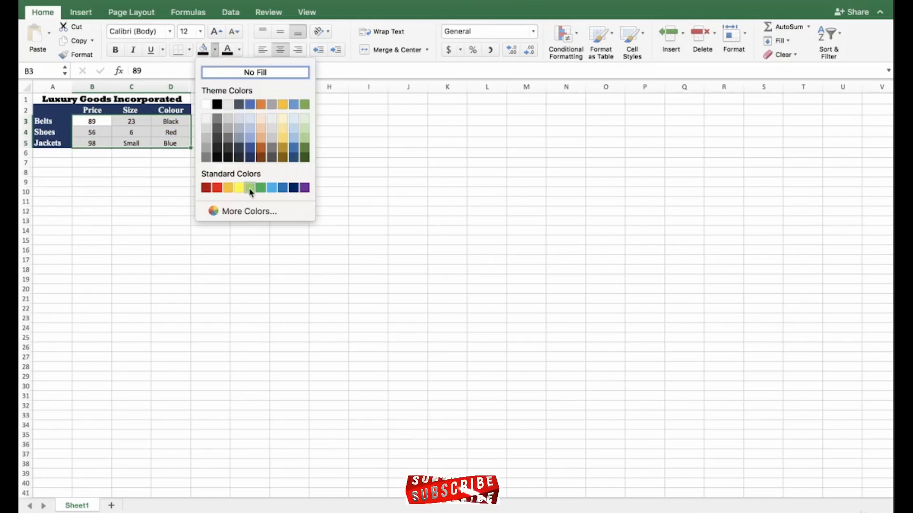
click(163, 212)
click(110, 141)
click(83, 165)
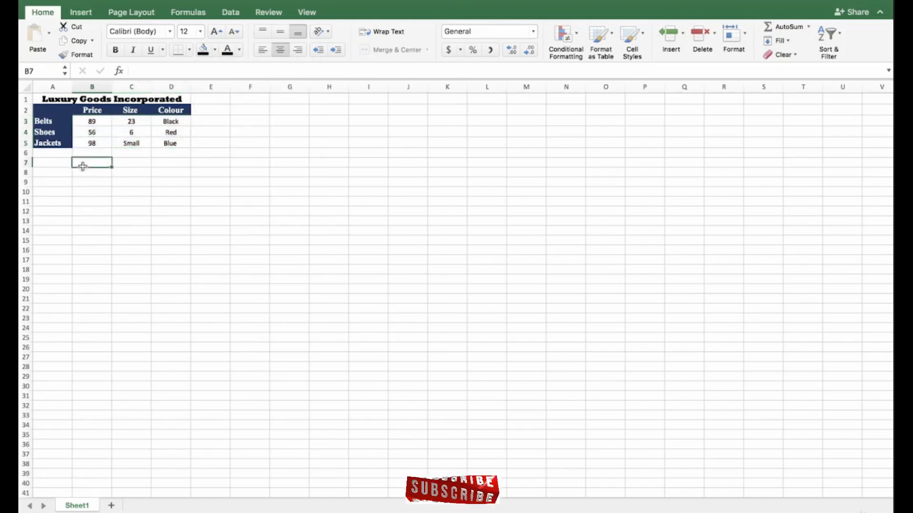
Try the current black fill on the Belts label cell A3 and undo it.
click(56, 122)
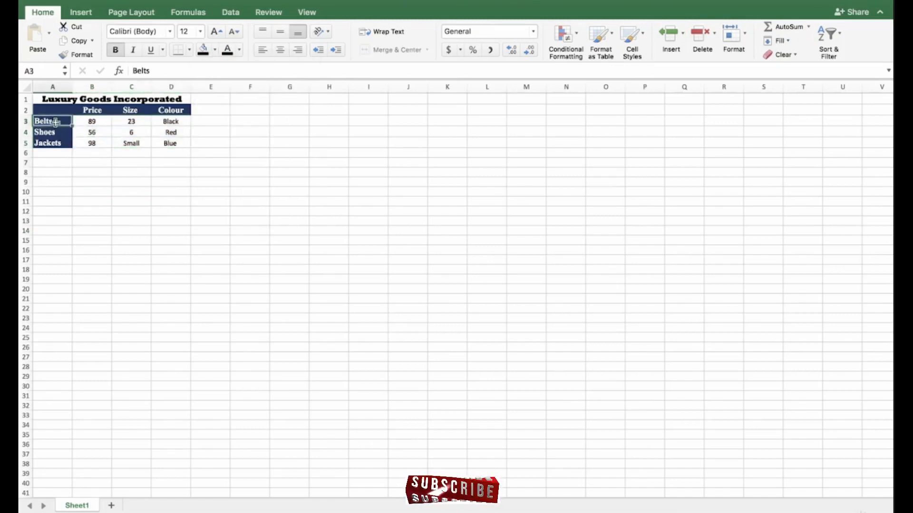
click(203, 52)
key(super+z)
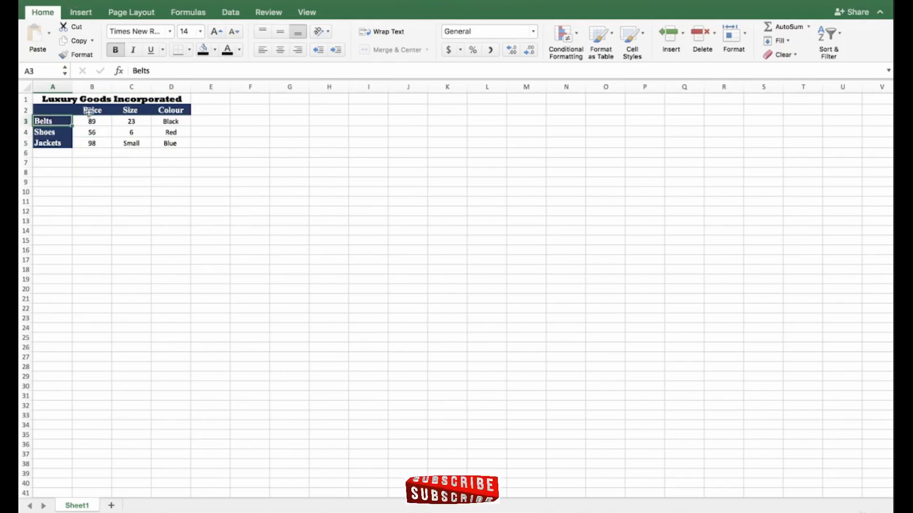
Fill the data cells B3:D5 with the orange theme color and deselect them.
drag(90, 122, 157, 144)
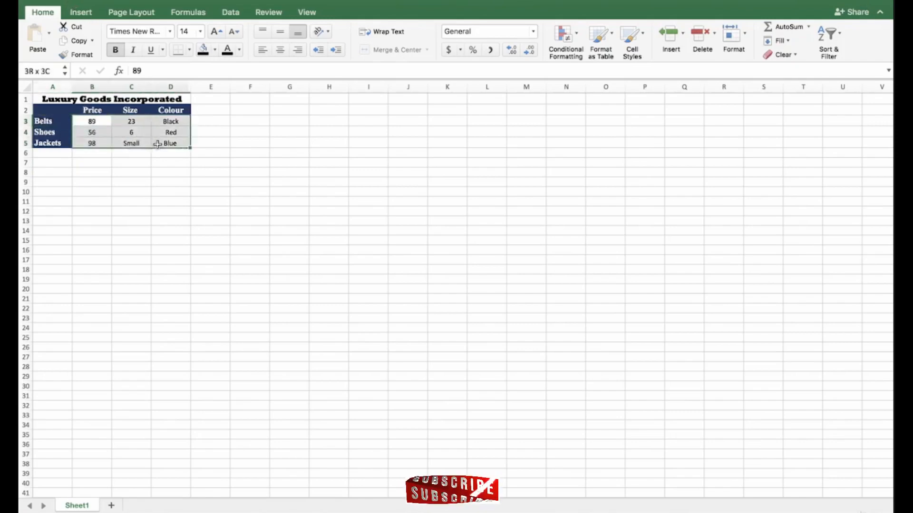
click(216, 49)
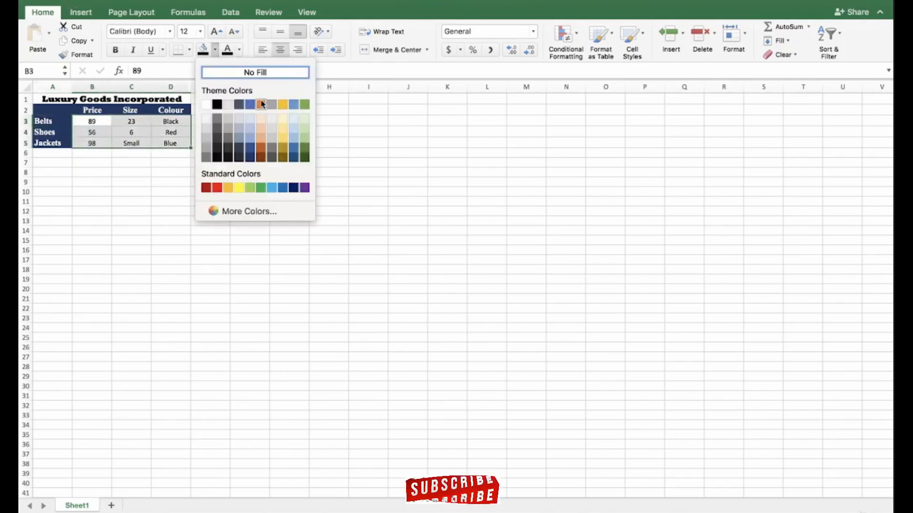
click(261, 104)
click(216, 231)
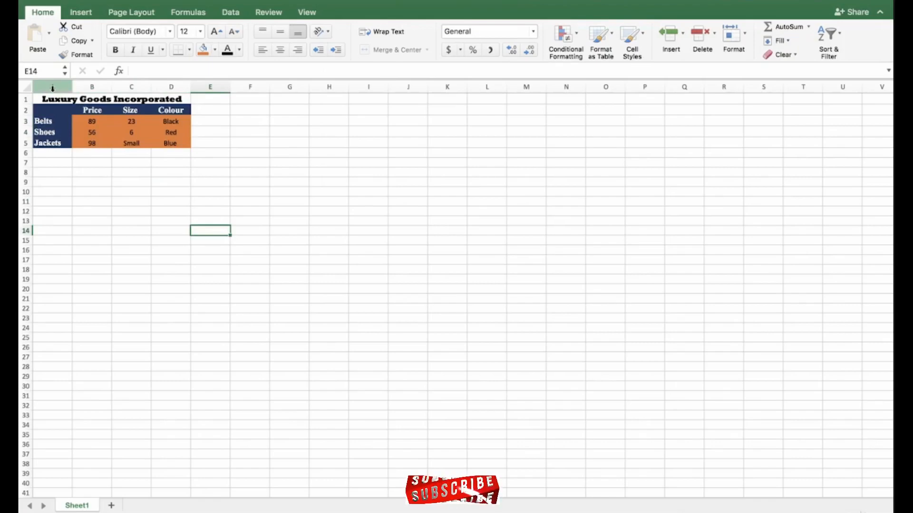
Fill the entire columns A to D with orange and check how far down the fill extends.
drag(52, 88, 175, 92)
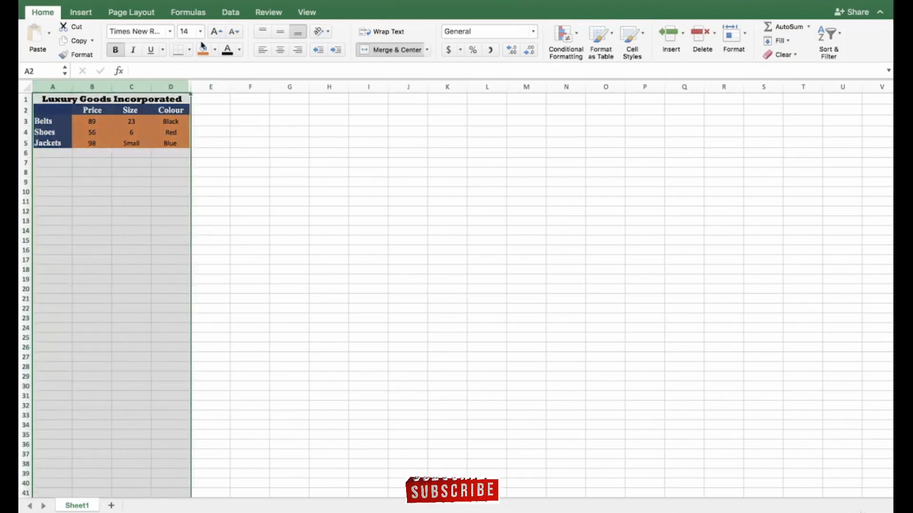
click(204, 51)
click(209, 172)
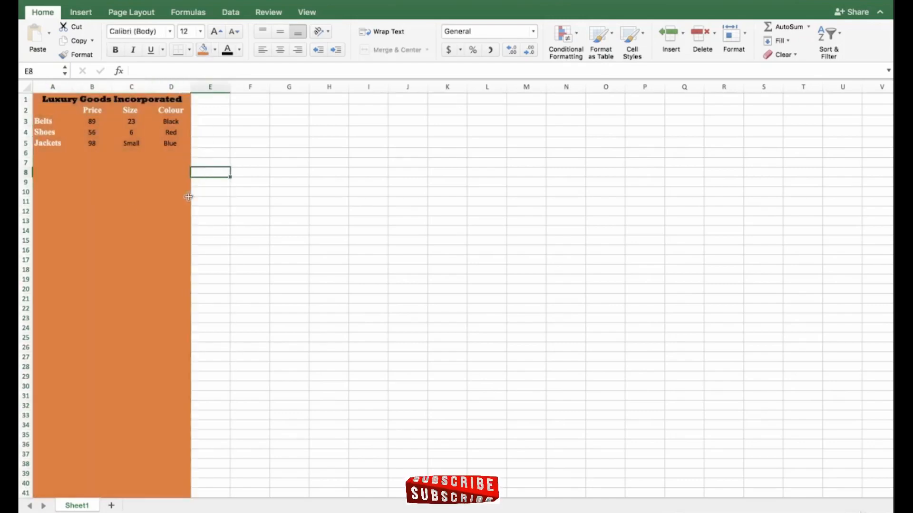
drag(44, 101, 47, 464)
drag(166, 512, 167, 511)
click(129, 263)
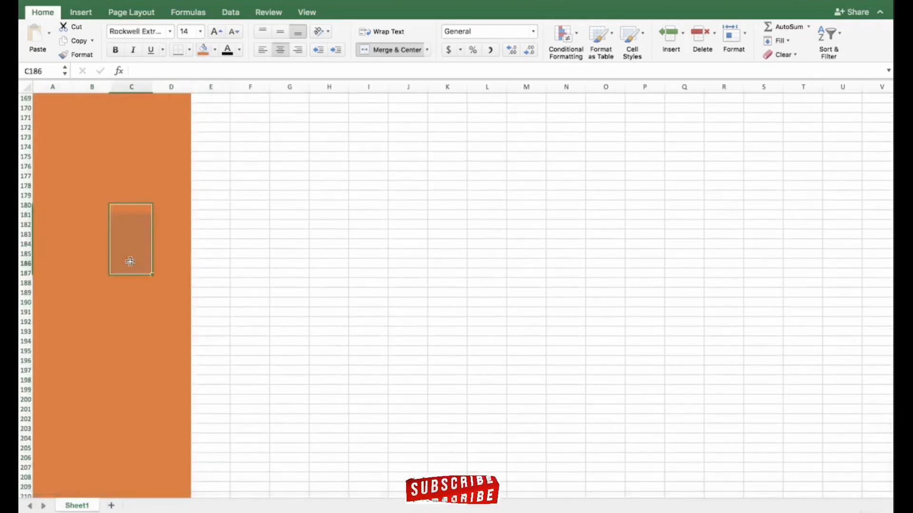
scroll(128, 261, up, 20)
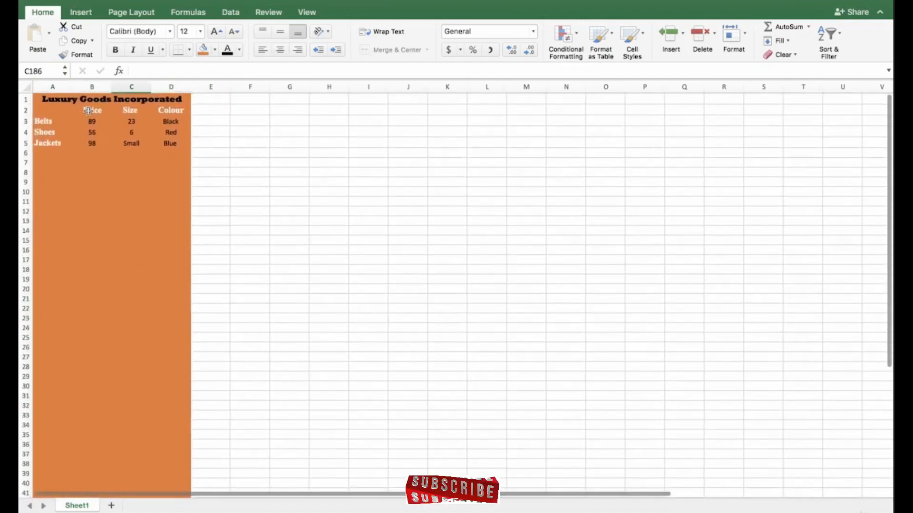
Undo the orange fill of columns A to D and deselect the columns.
key(super+z)
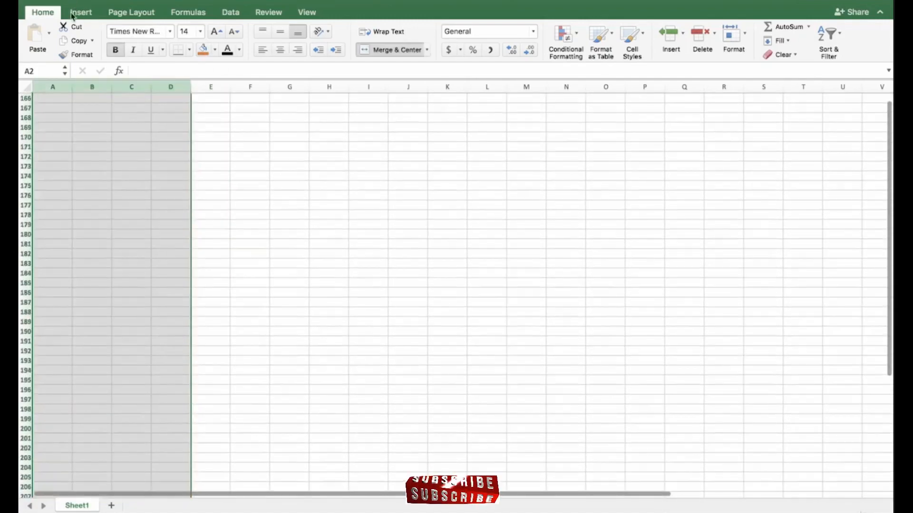
scroll(188, 256, up, 20)
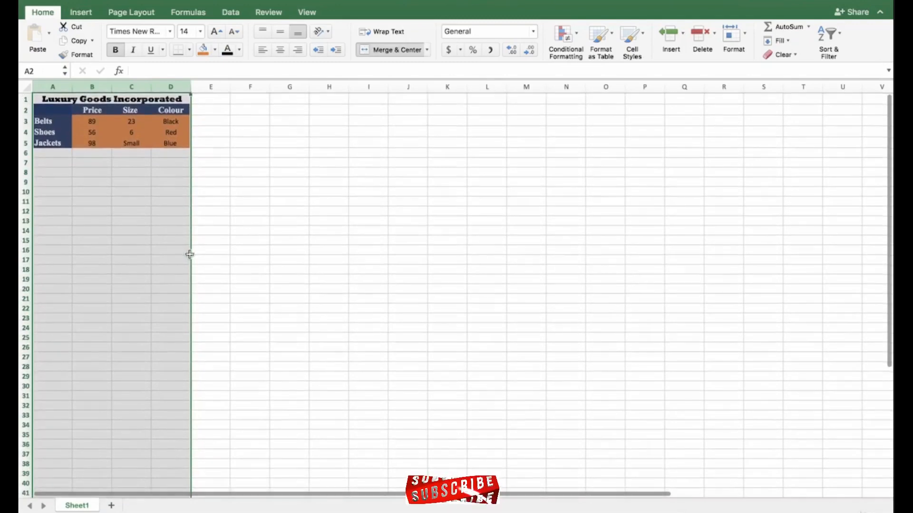
click(265, 230)
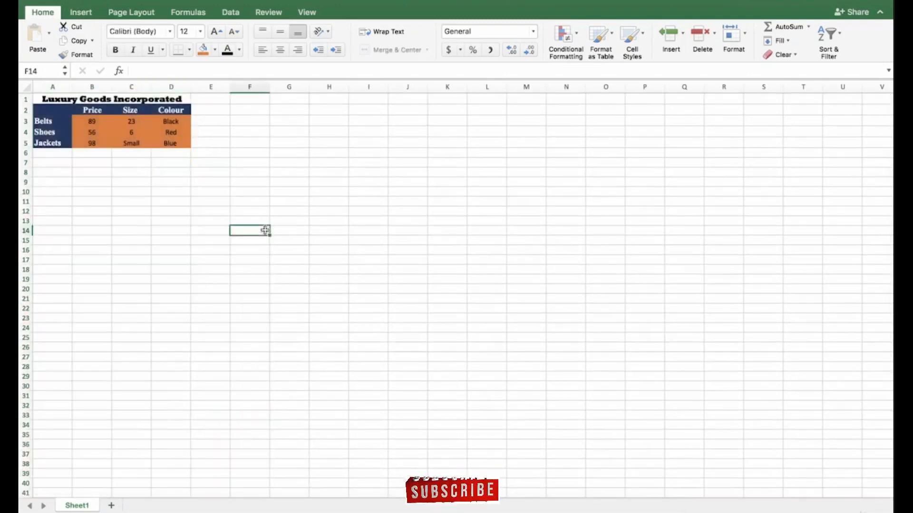
Apply Outside Borders around the table range A2:D5 and deselect it.
drag(48, 111, 171, 146)
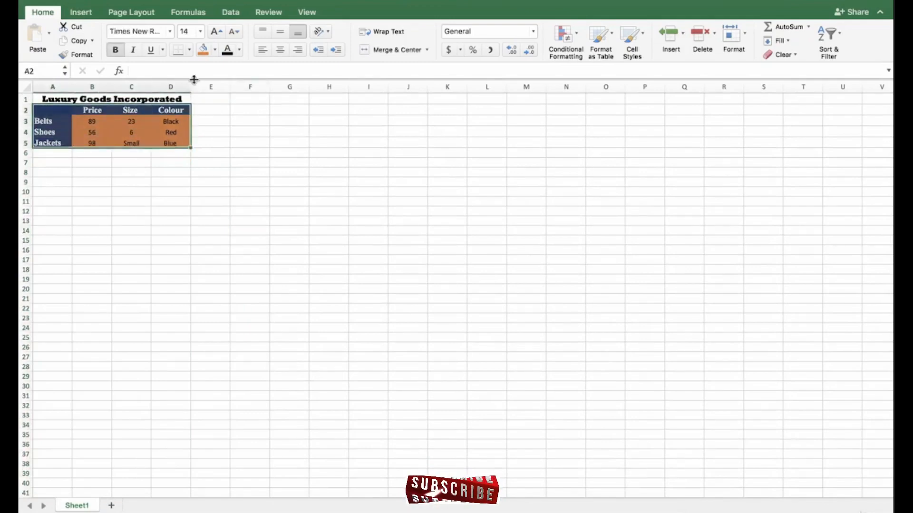
click(189, 53)
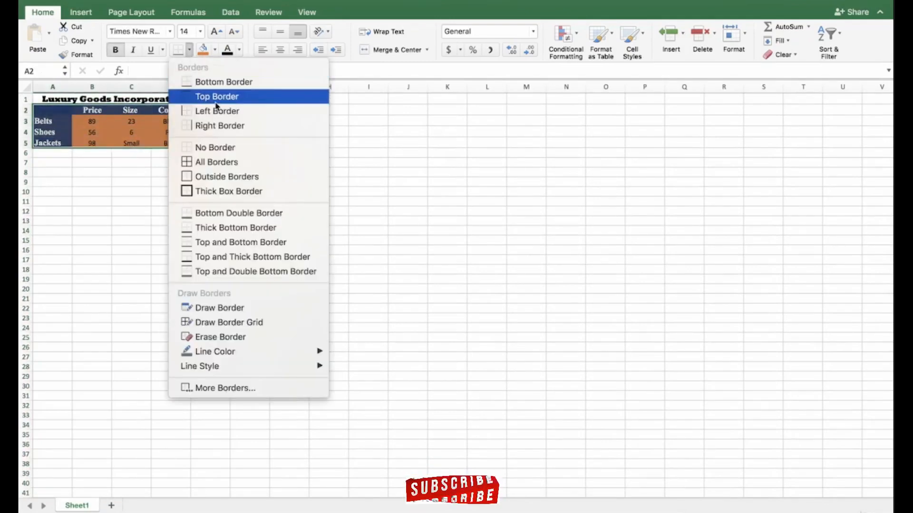
click(242, 177)
click(93, 195)
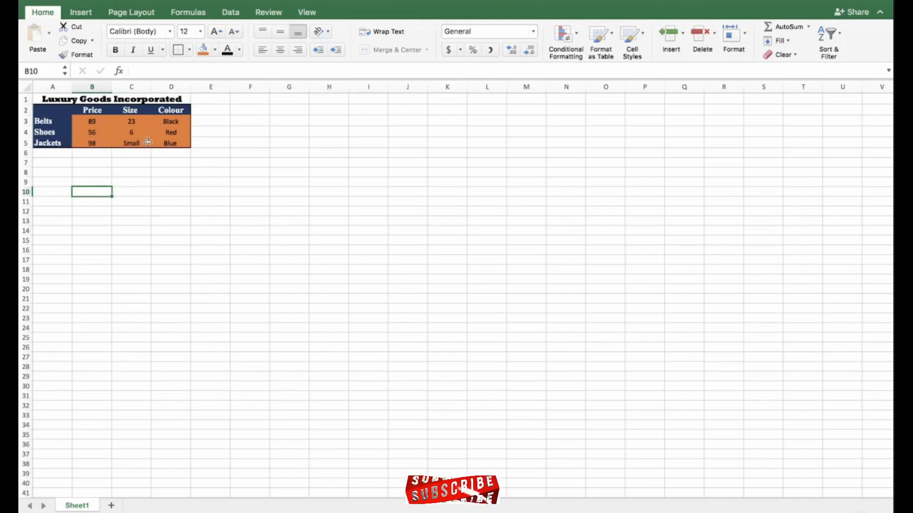
Apply All Borders to the item rows A3:D5 and deselect them.
drag(49, 122, 170, 143)
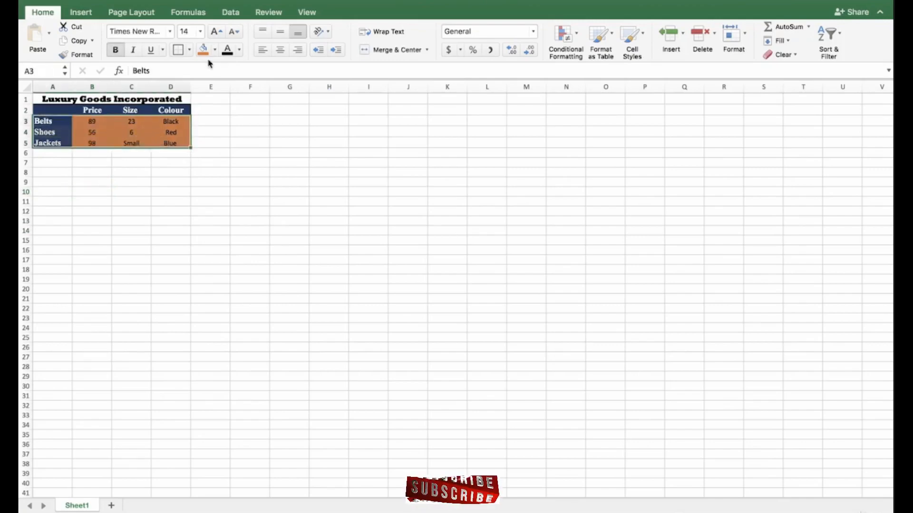
click(189, 50)
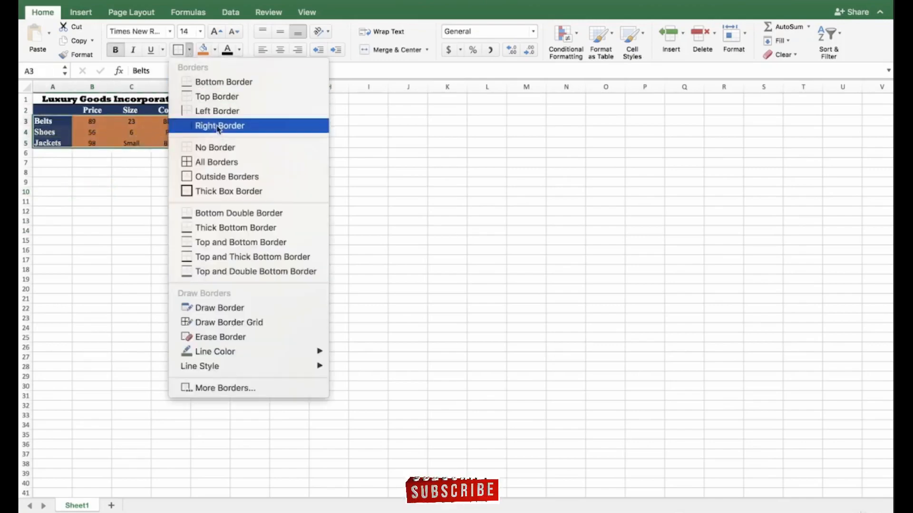
click(231, 162)
drag(109, 210, 97, 221)
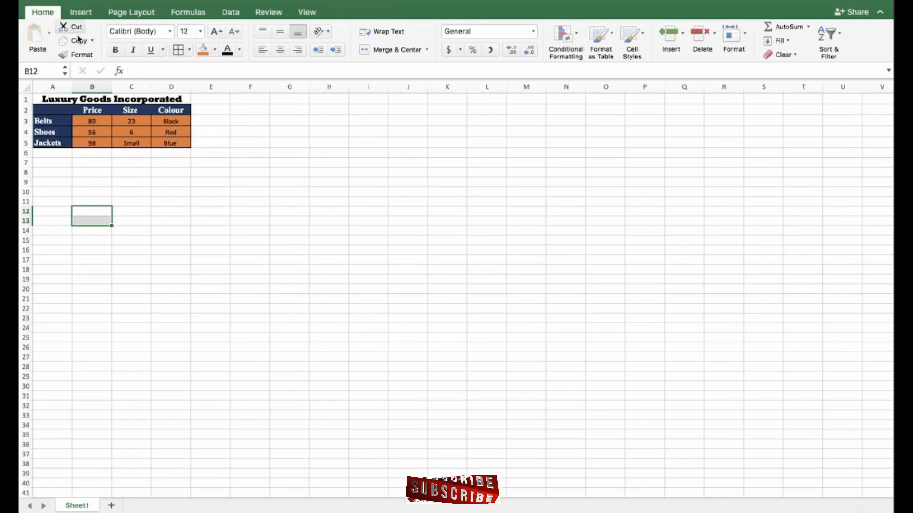
click(93, 181)
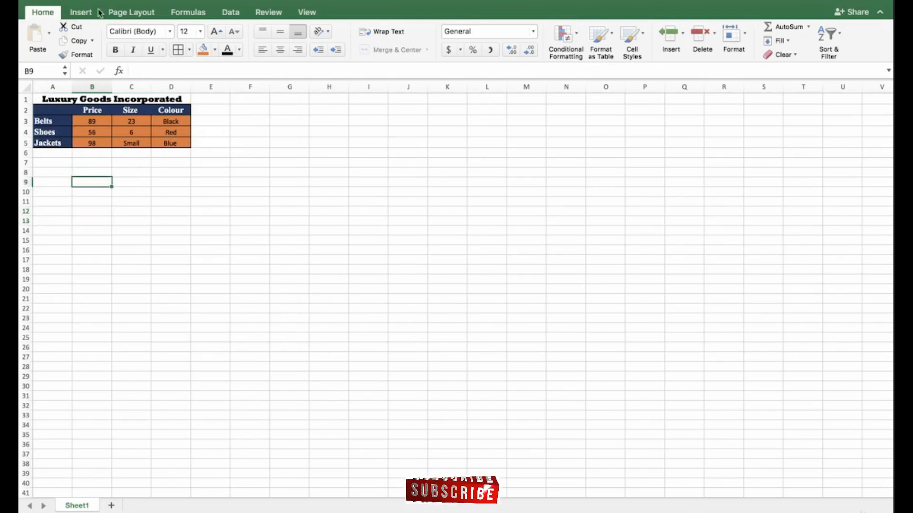
click(185, 14)
click(48, 14)
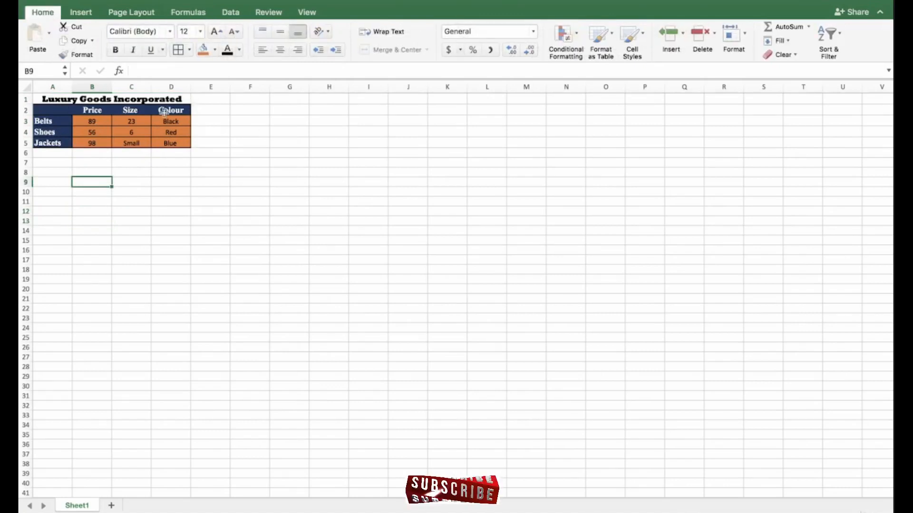
Add the inside horizontal border to the Colour column cells D2:D5 through the Format Cells border settings.
drag(164, 110, 168, 143)
click(167, 142)
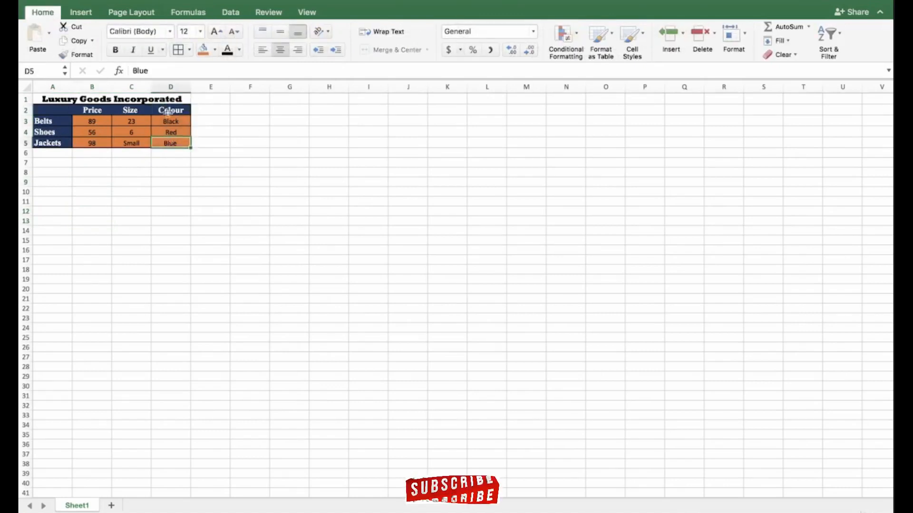
drag(168, 109, 165, 146)
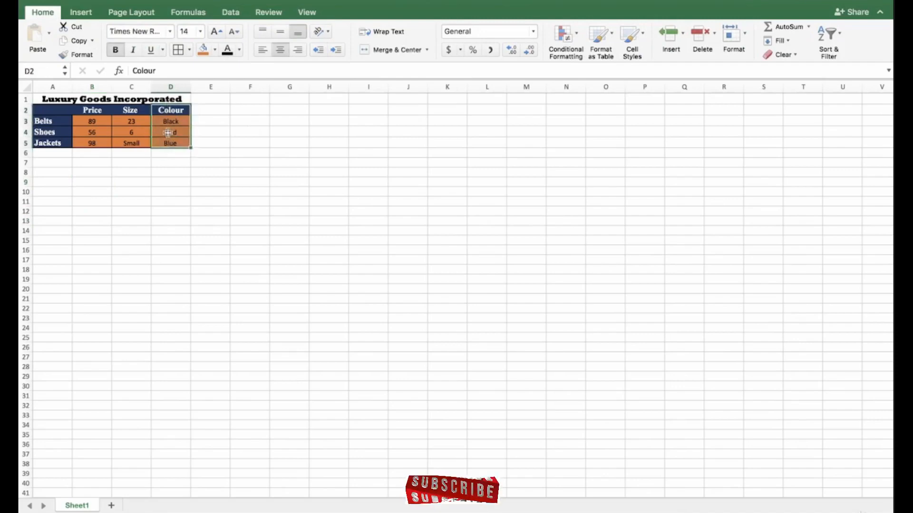
right_click(169, 136)
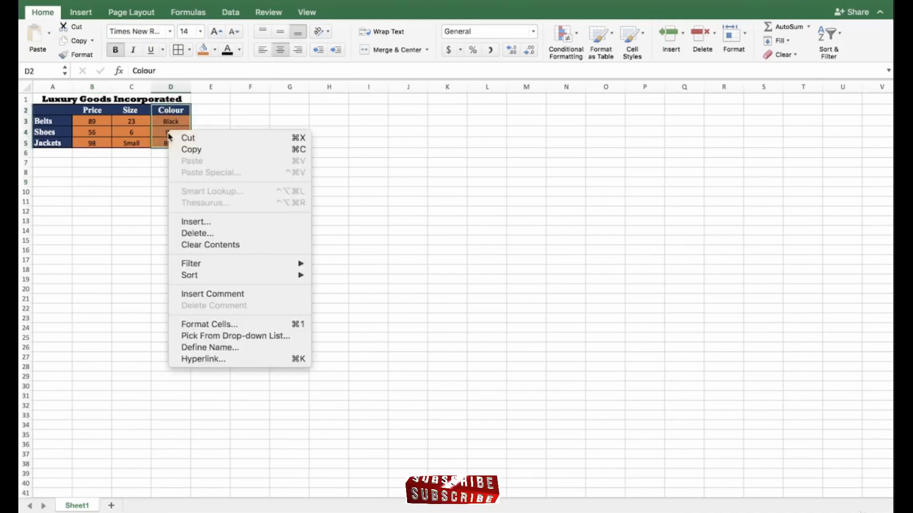
click(240, 328)
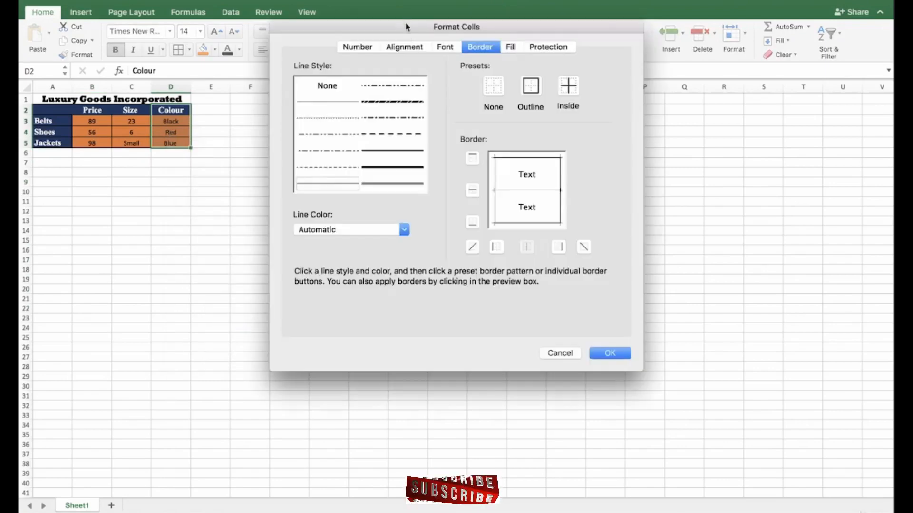
drag(405, 28, 428, 121)
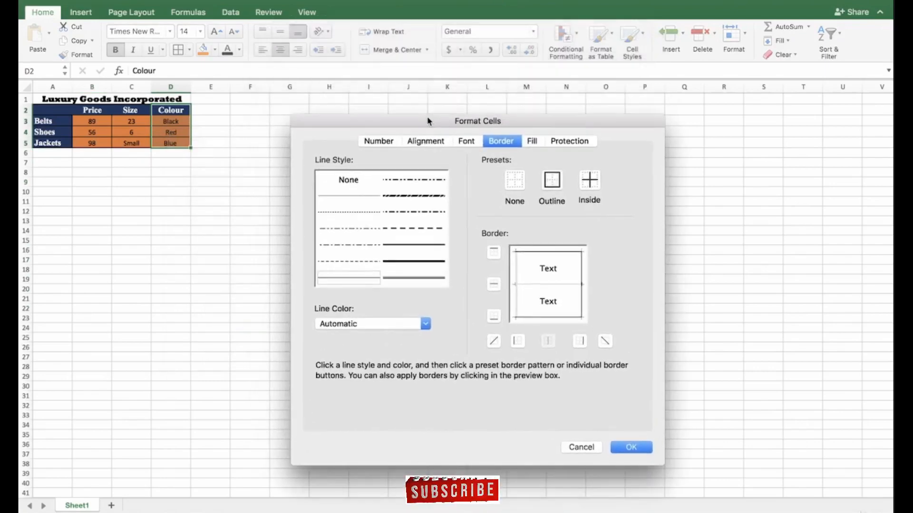
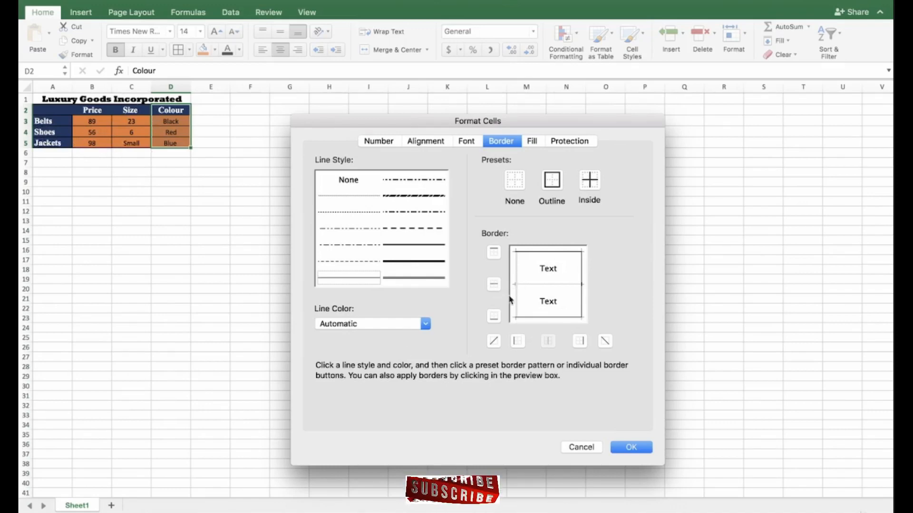
click(493, 285)
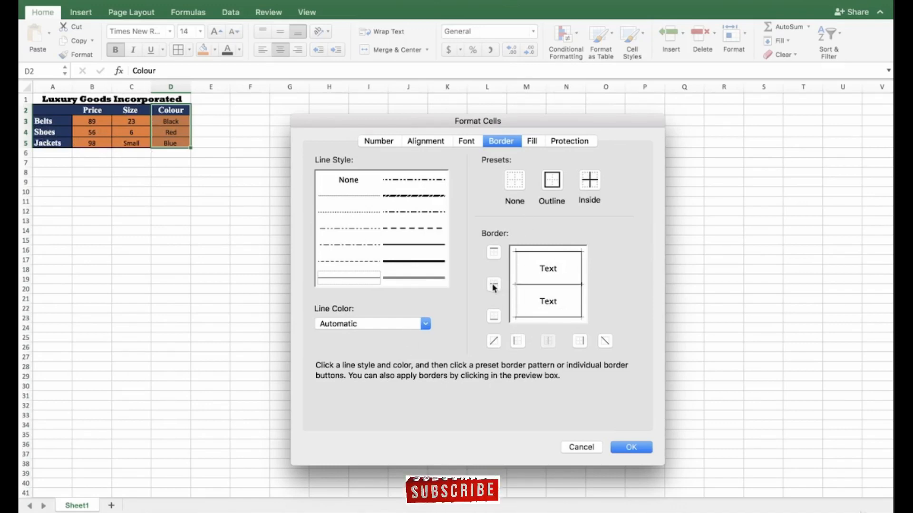
click(631, 447)
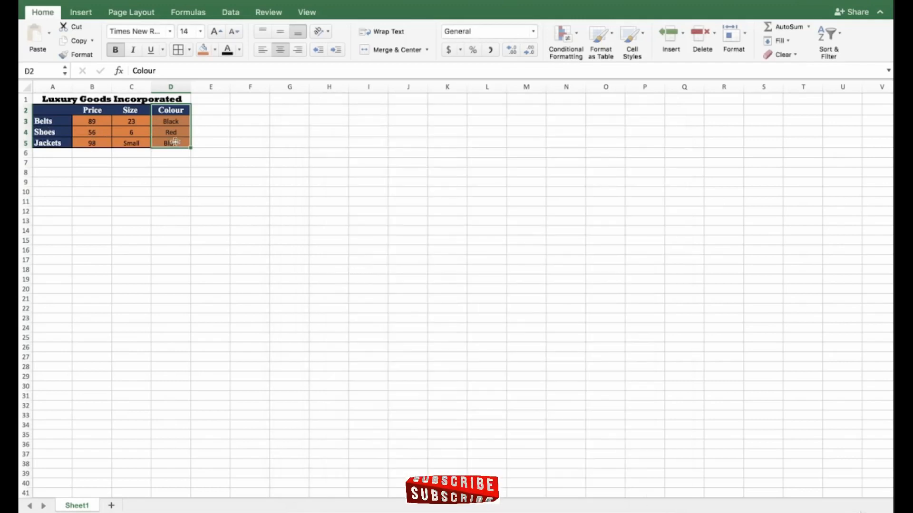
Remove the inside vertical borders from the data cells B3:D5 through the Format Cells border settings and deselect the range.
drag(108, 122, 189, 143)
right_click(163, 131)
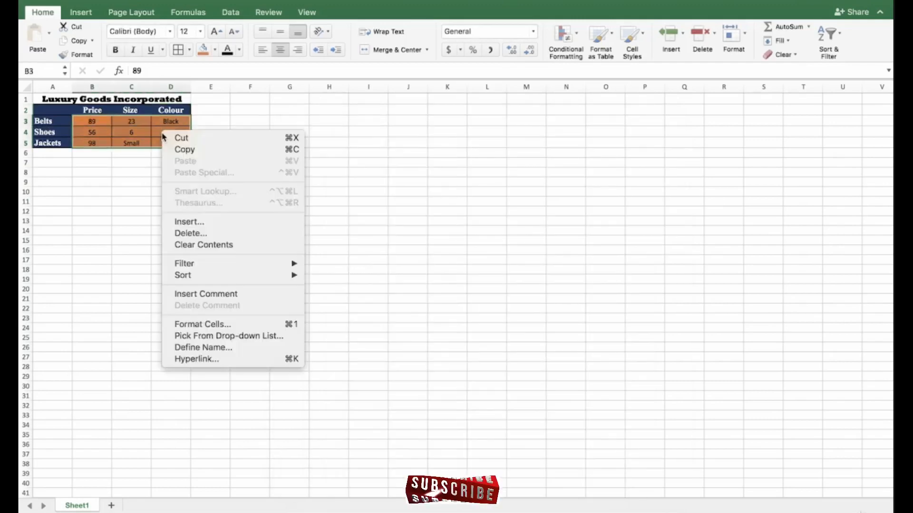
click(220, 324)
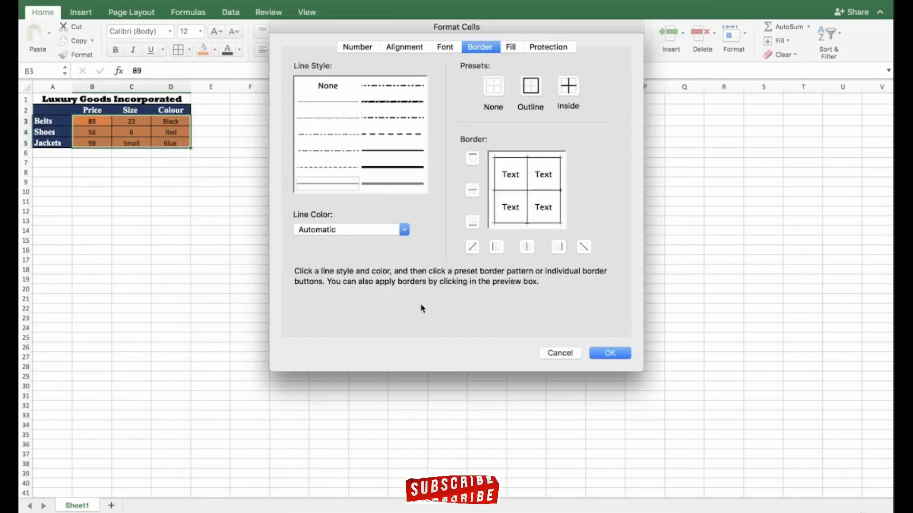
click(529, 247)
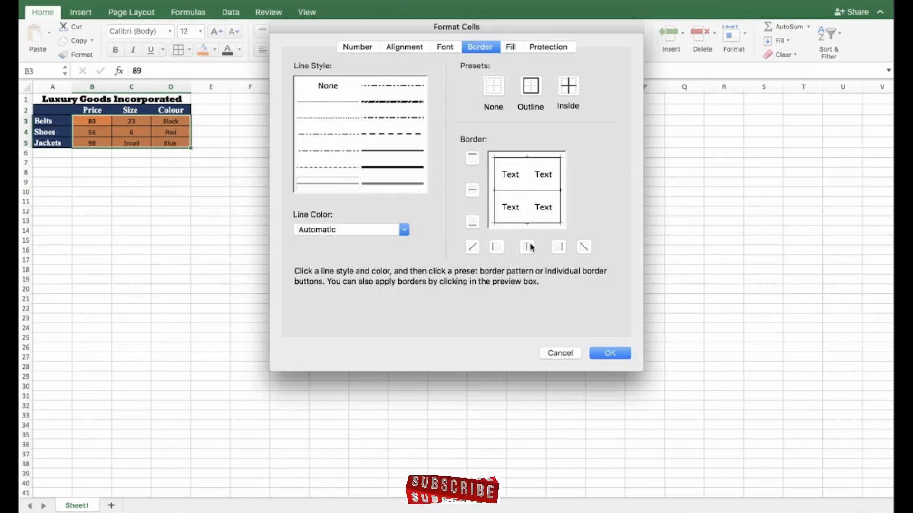
click(610, 353)
click(328, 214)
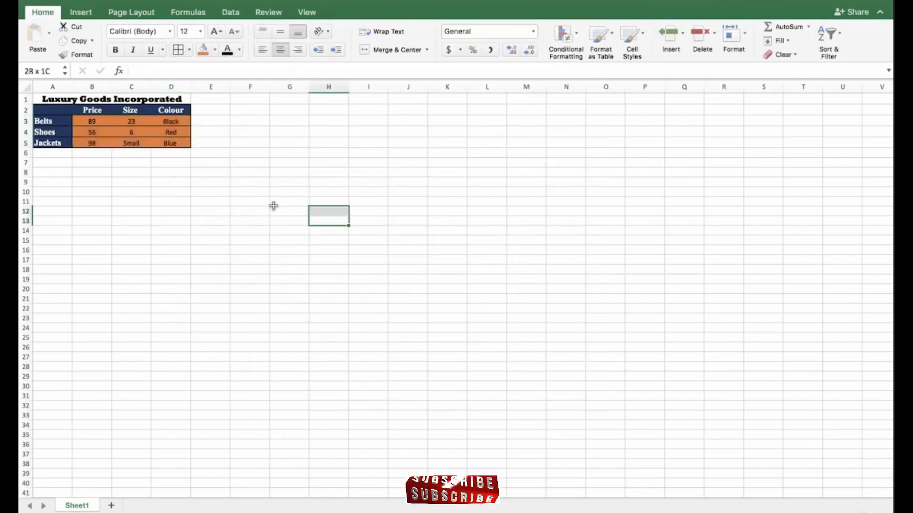
drag(131, 133, 165, 149)
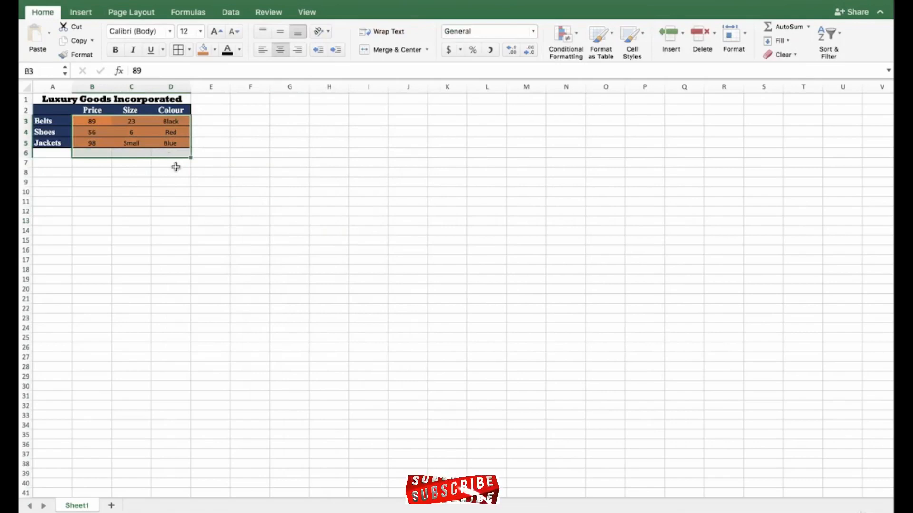
click(185, 198)
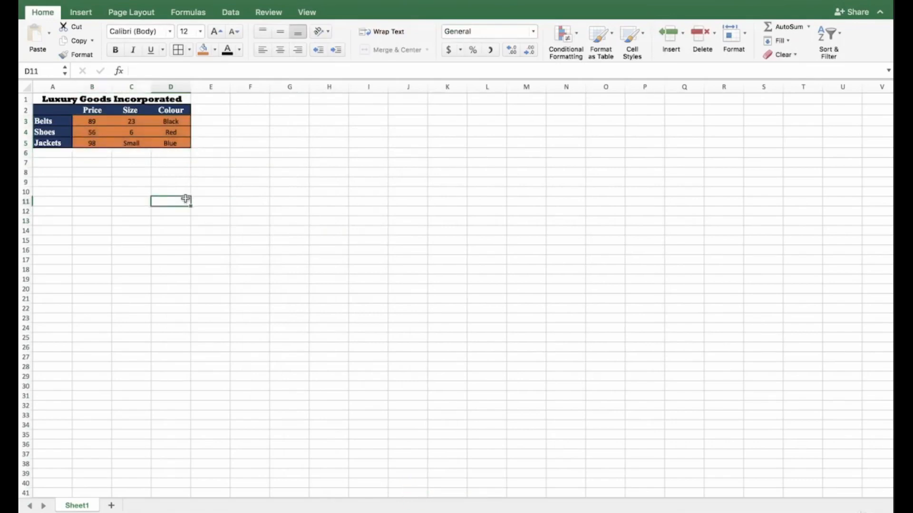
Format the data cells B3:D5 as Currency with the $ symbol and 2 decimal places, and deselect them.
drag(107, 120, 186, 145)
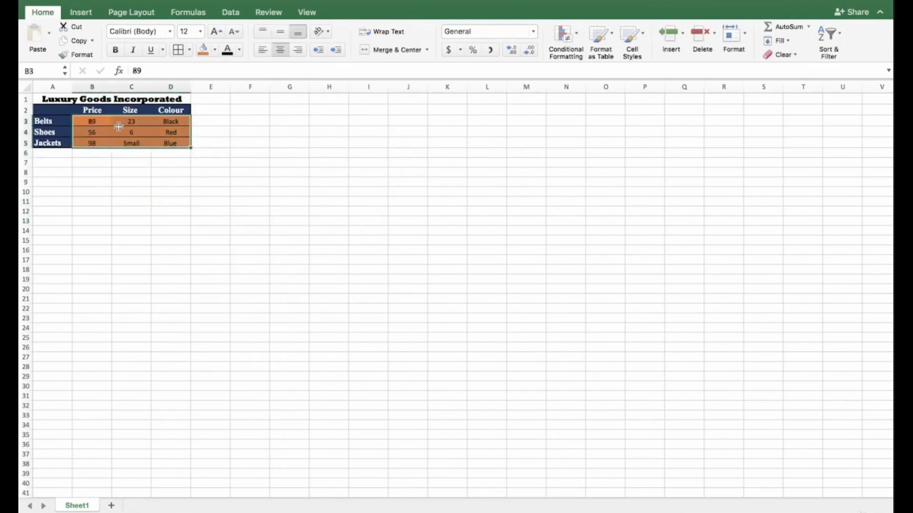
right_click(119, 126)
click(185, 318)
click(357, 48)
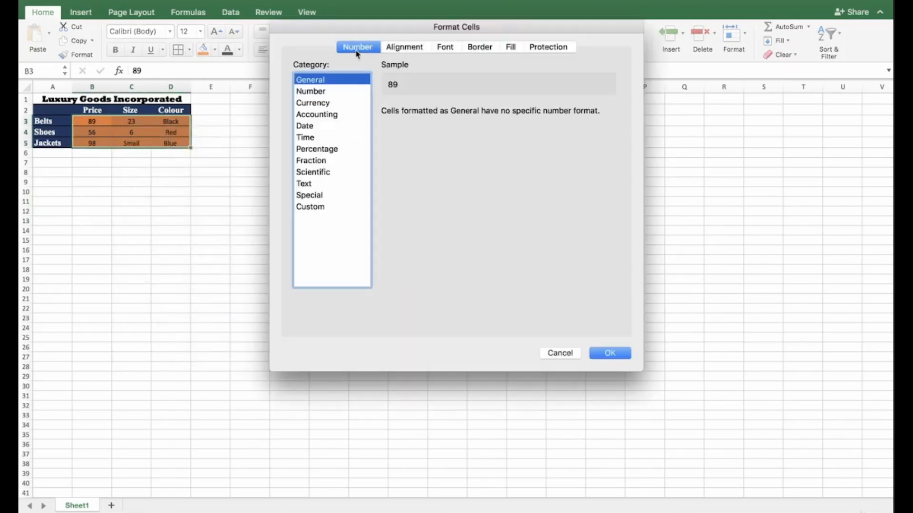
drag(386, 45, 392, 139)
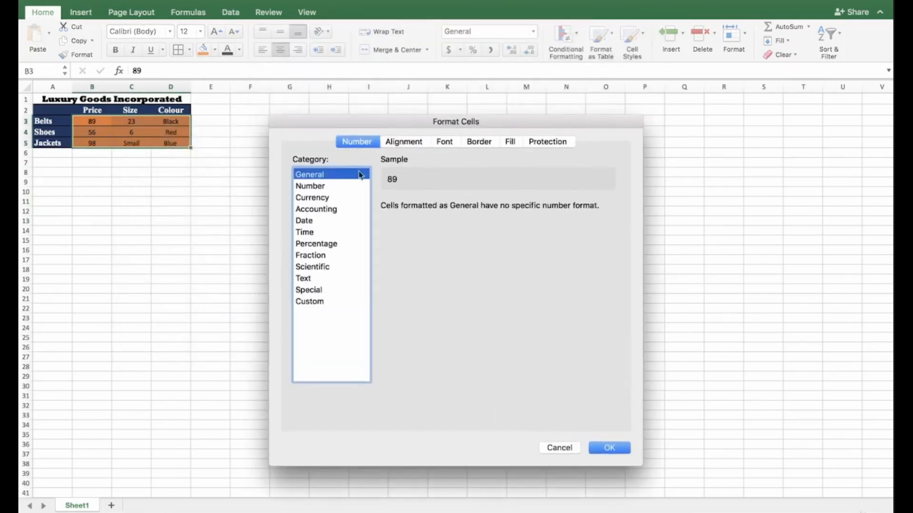
click(312, 186)
click(309, 198)
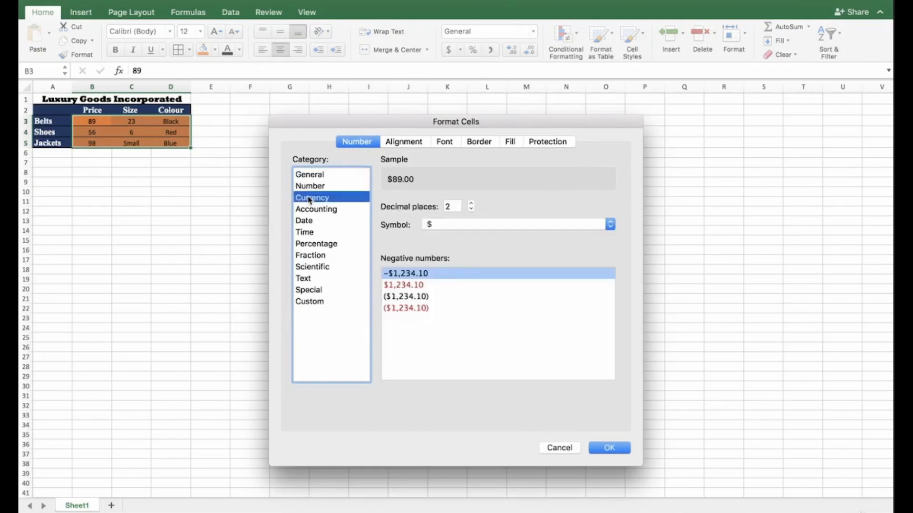
click(455, 221)
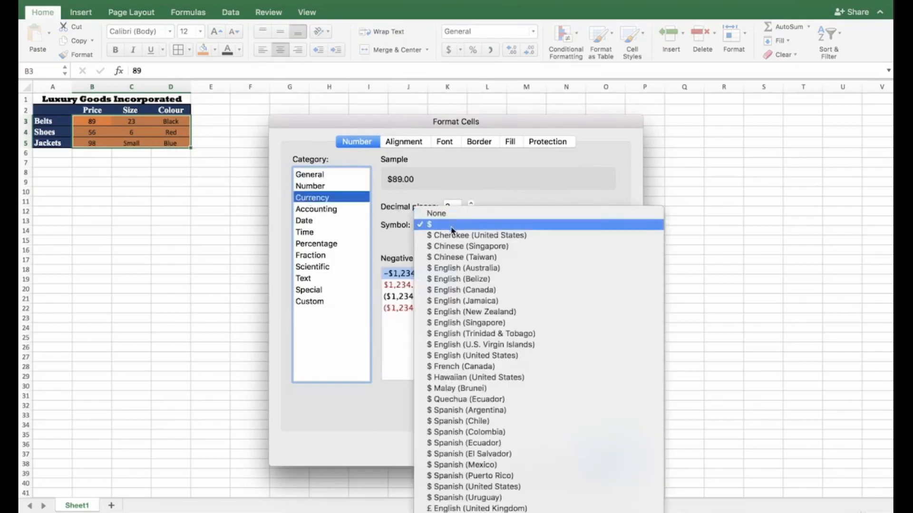
click(452, 225)
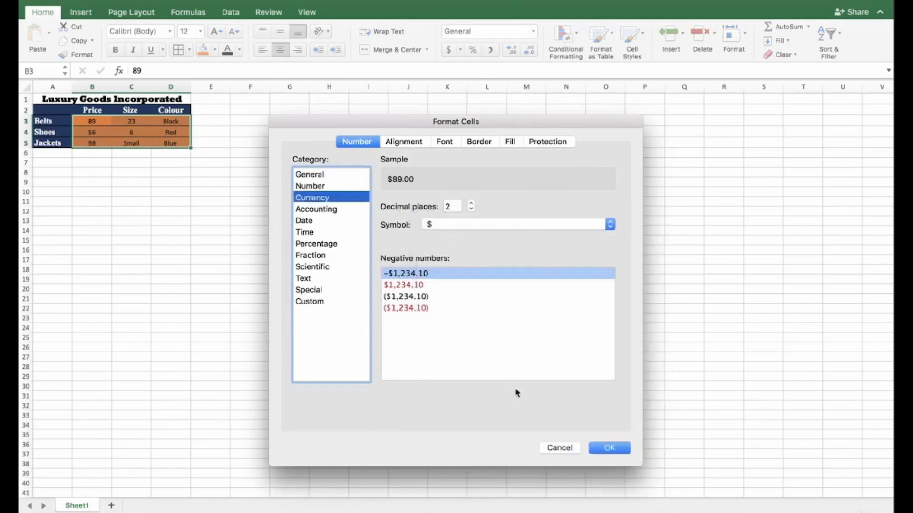
click(590, 450)
click(198, 173)
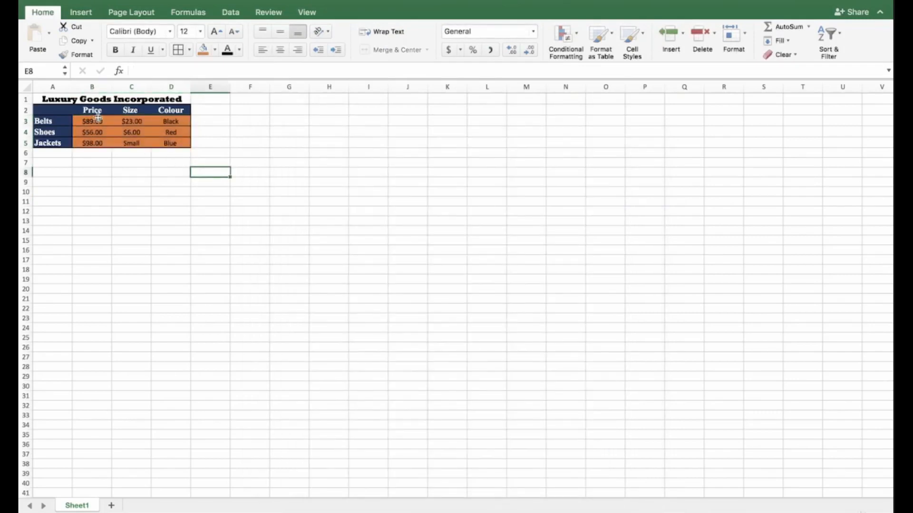
Set the number format of the Belts and Shoes size cells C3:C4 to General and deselect them.
drag(97, 117, 172, 146)
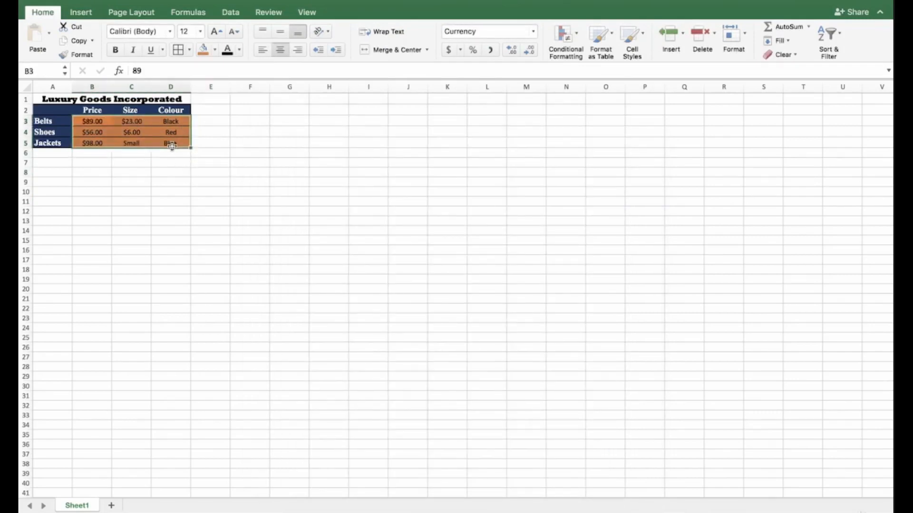
click(87, 123)
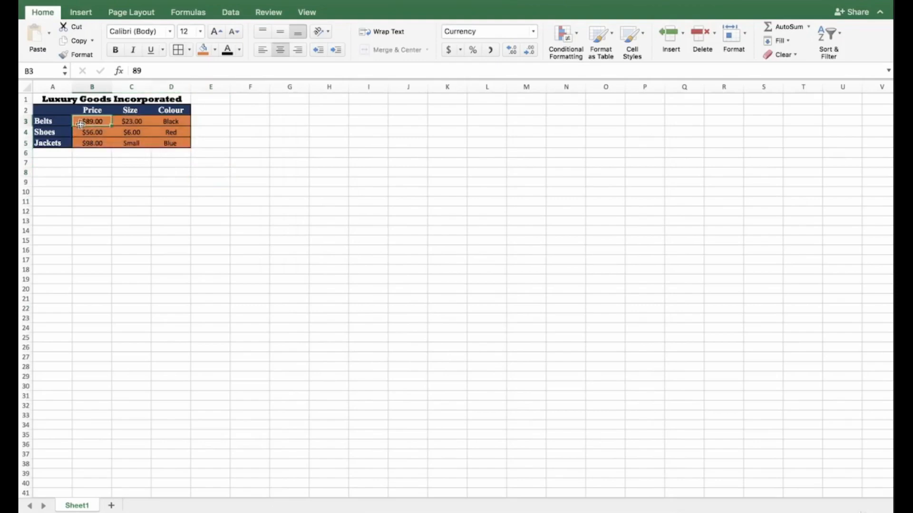
drag(131, 125, 132, 133)
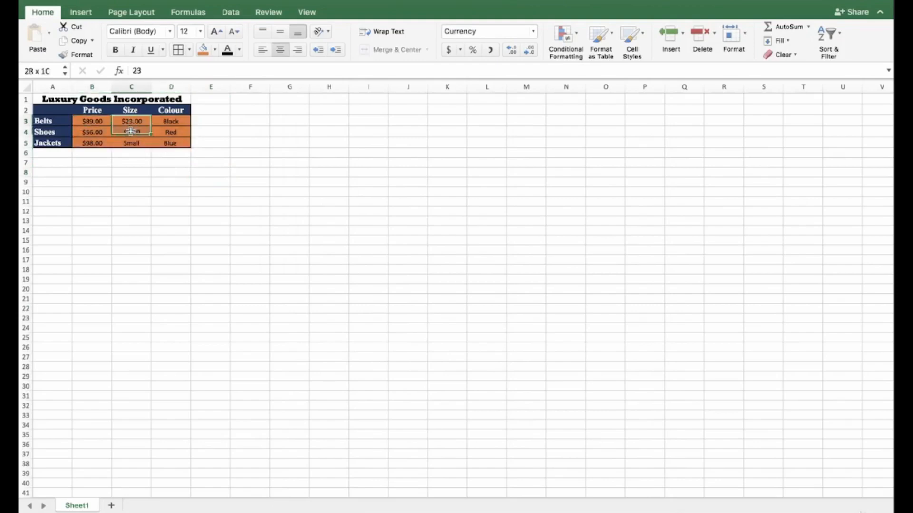
click(532, 33)
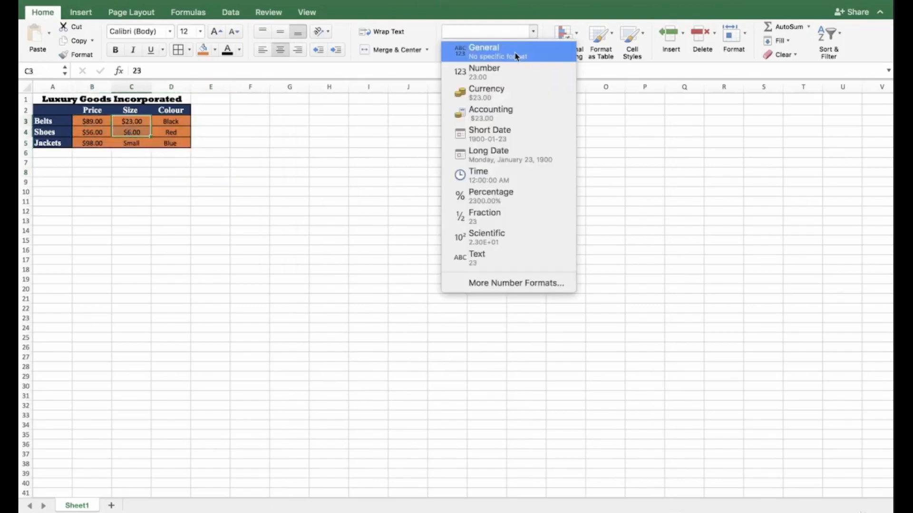
click(534, 31)
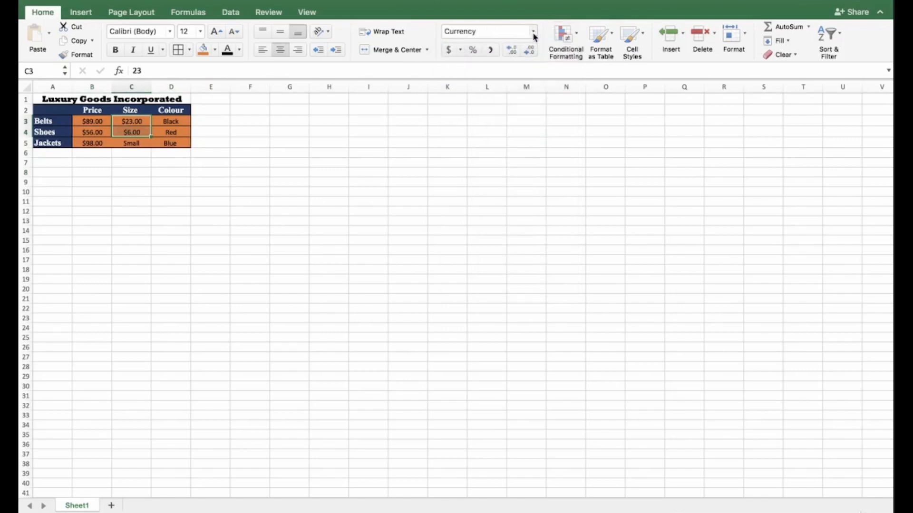
click(533, 32)
click(505, 51)
click(125, 171)
click(126, 111)
drag(125, 121, 92, 145)
click(125, 132)
click(124, 120)
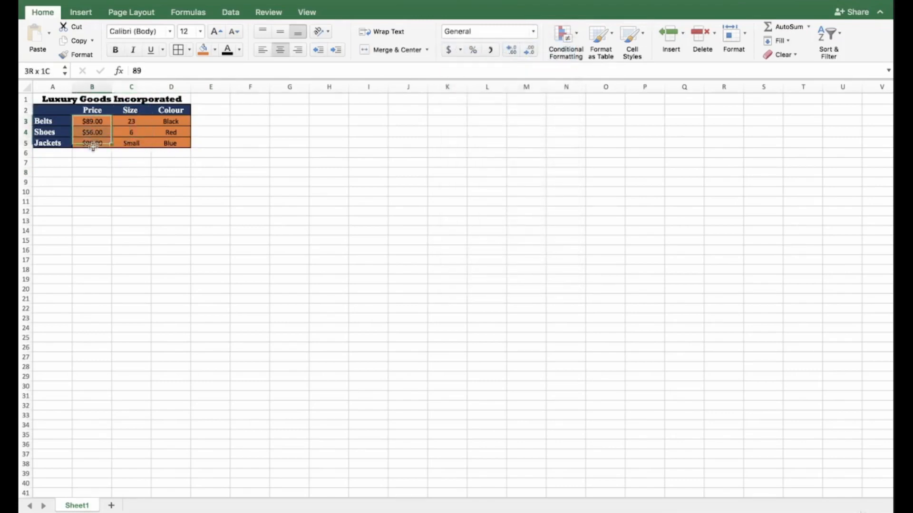
Remove the decimal places from the price cells B3:B5, and raise them to four decimal places.
click(528, 53)
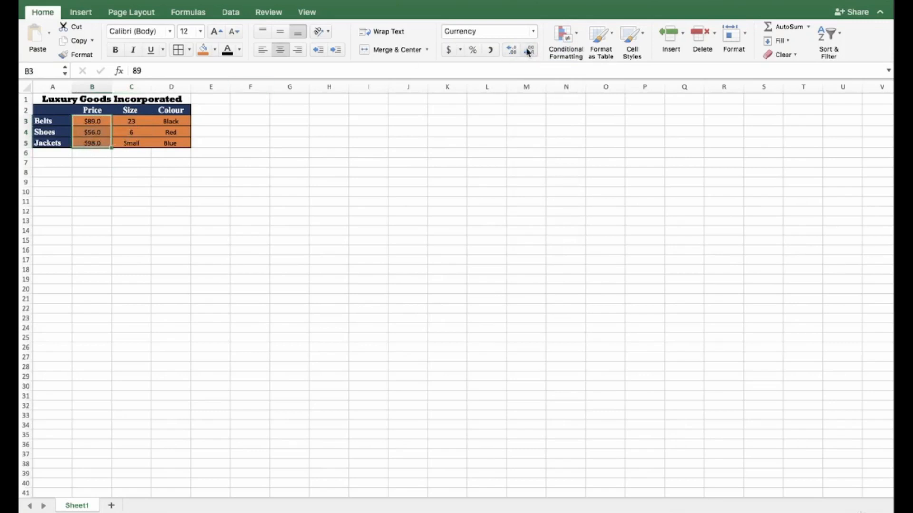
click(529, 51)
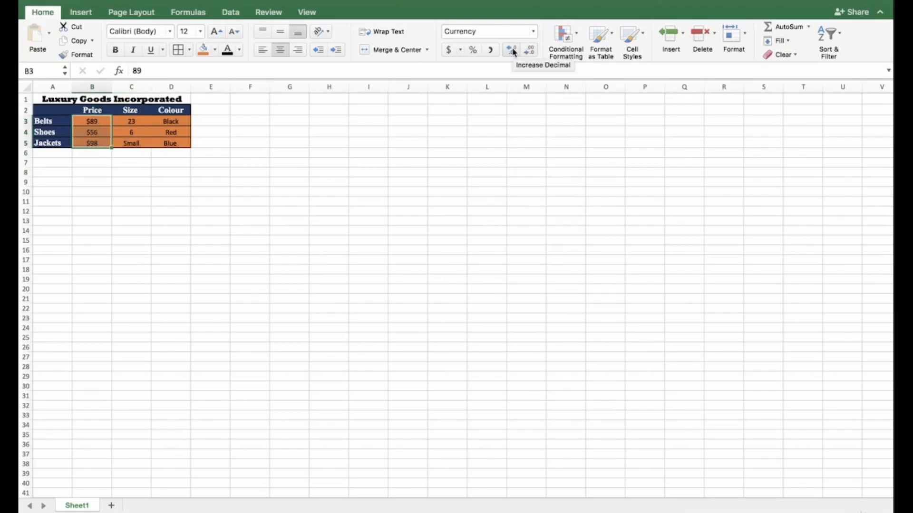
click(513, 51)
click(512, 51)
click(512, 51)
click(513, 51)
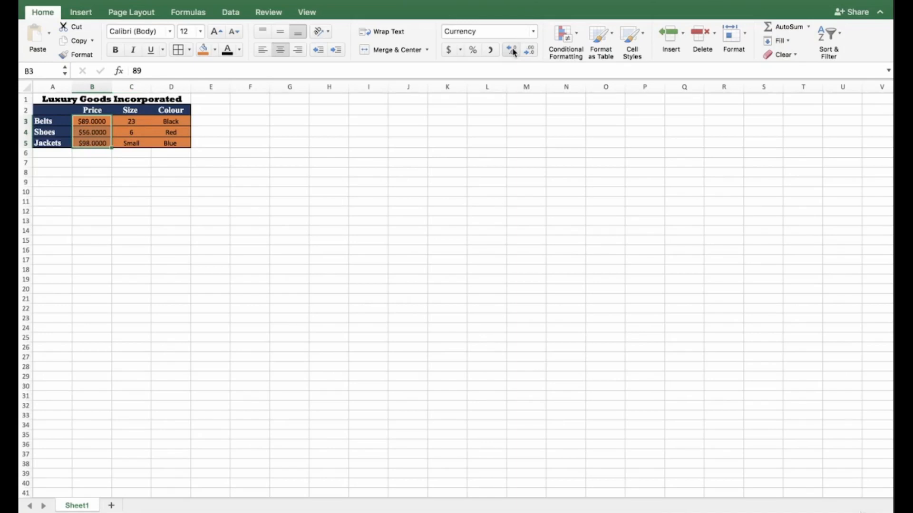
Decrease the price cells B3:B5 to zero decimal places.
click(531, 51)
click(531, 50)
click(531, 51)
click(530, 49)
click(97, 122)
Apply the Currency number format to the price cells B3:B5.
drag(92, 123, 91, 145)
click(532, 32)
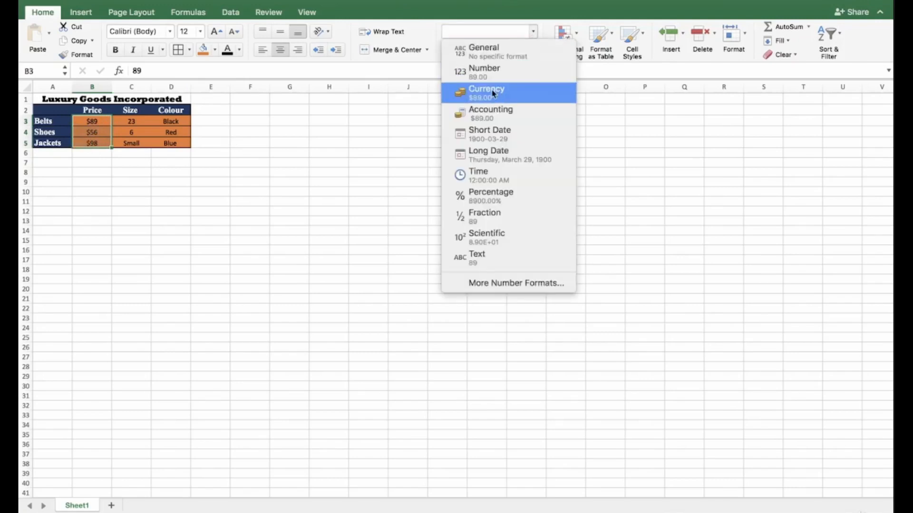
click(489, 95)
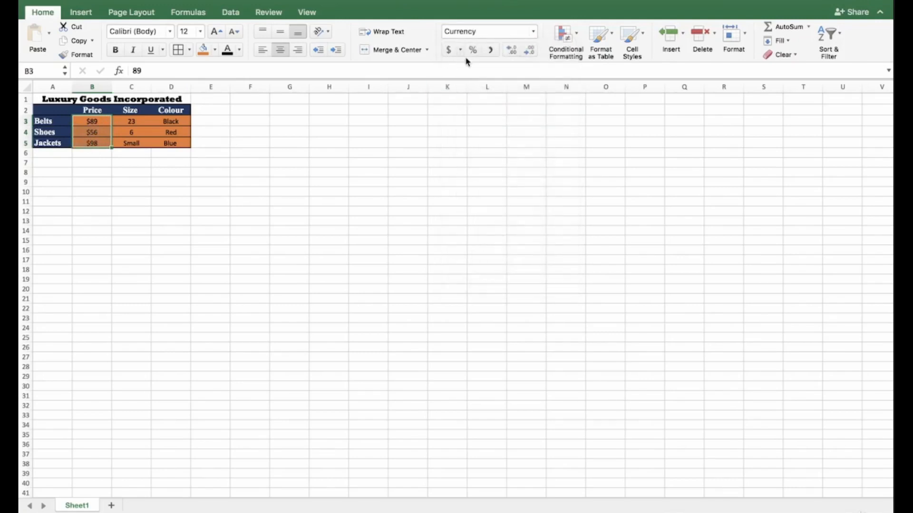
Apply the £ English (United Kingdom) accounting format to the price cells B3:B5.
click(460, 50)
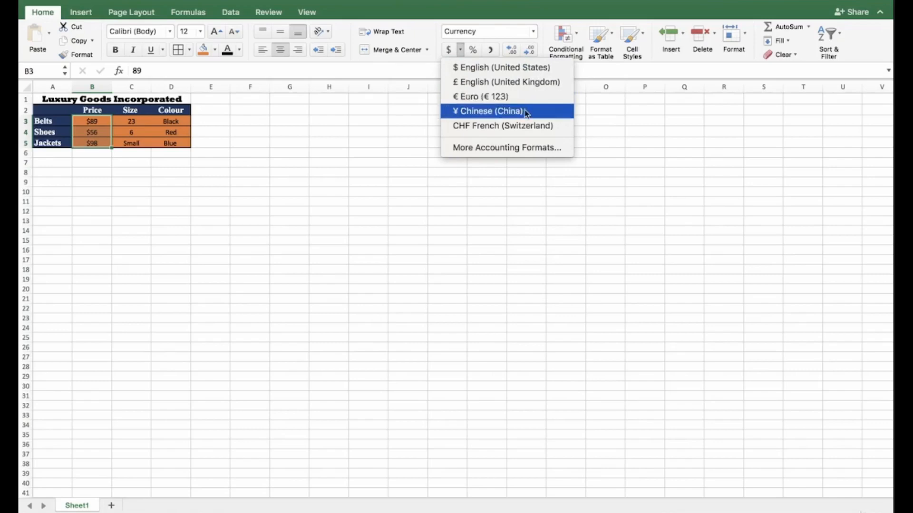
click(549, 83)
click(249, 172)
drag(82, 123, 91, 143)
click(88, 161)
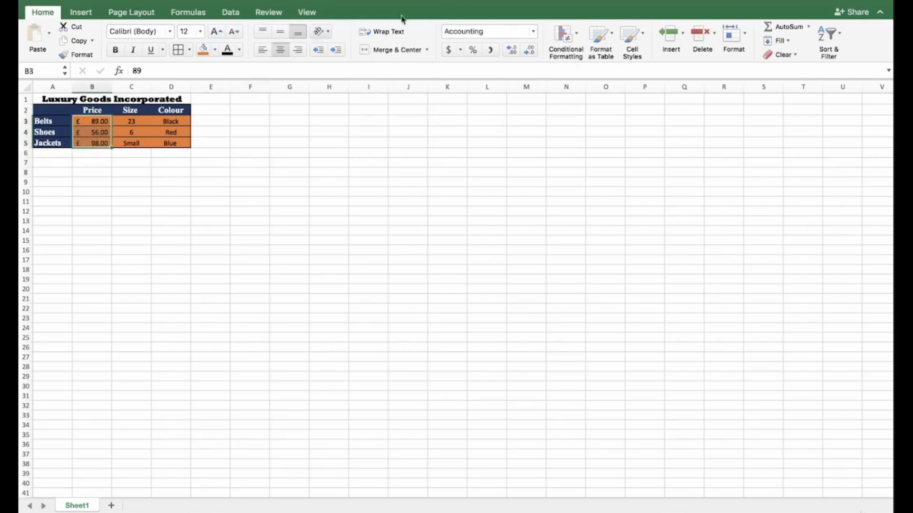
Apply the ¥ Chinese (China) accounting format to the price cells B3:B5 and deselect them.
click(461, 51)
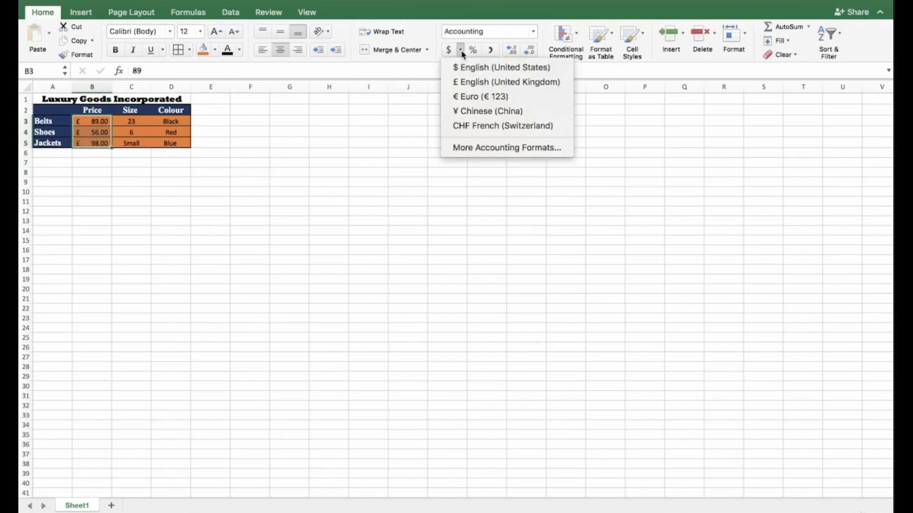
click(469, 112)
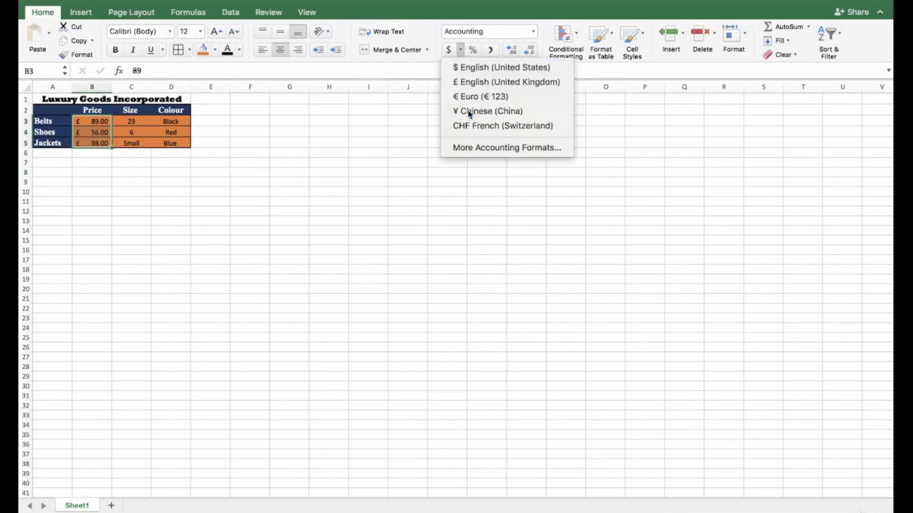
click(101, 209)
drag(83, 123, 86, 146)
click(87, 172)
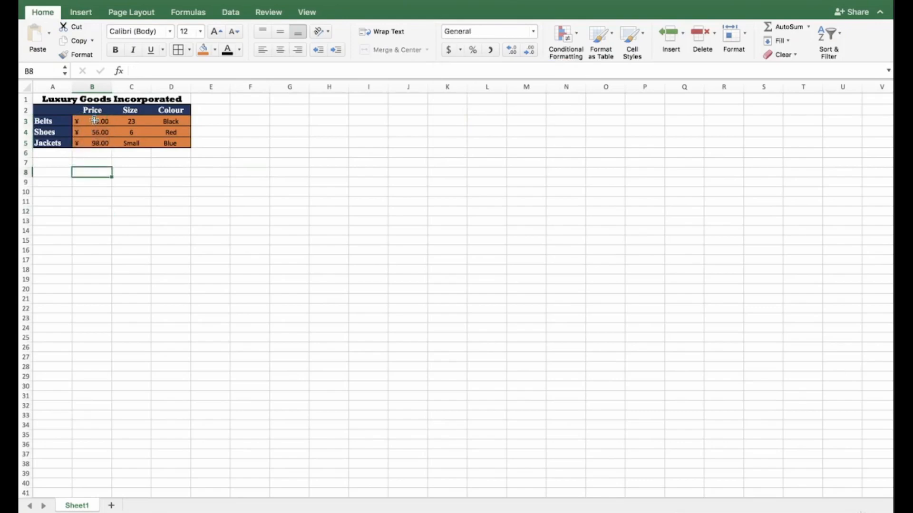
click(158, 231)
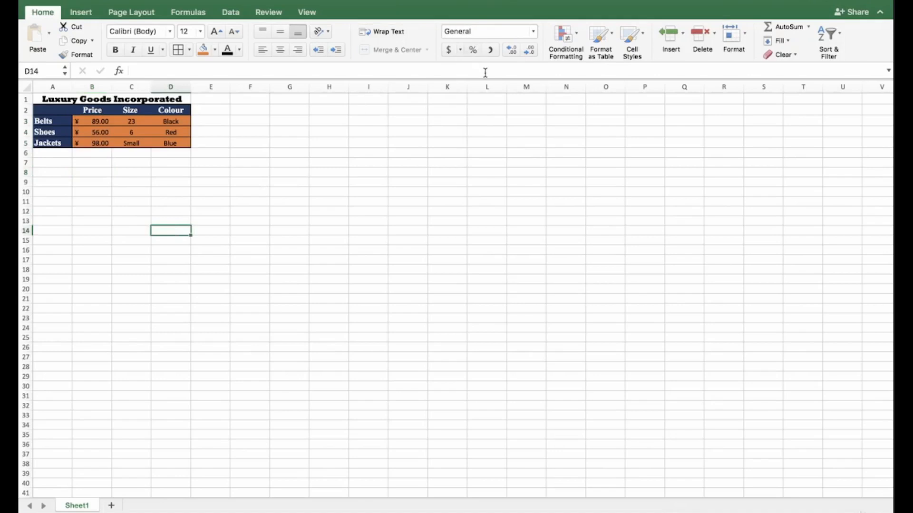
Set the number format of the price cells B3:B5 to Percentage and deselect them.
click(95, 134)
shift+click(95, 143)
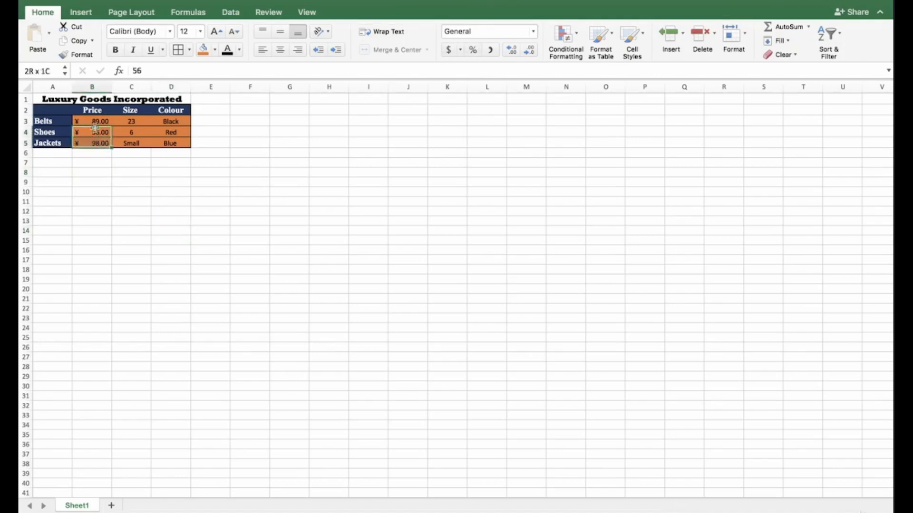
drag(94, 128, 88, 143)
click(74, 2)
click(537, 32)
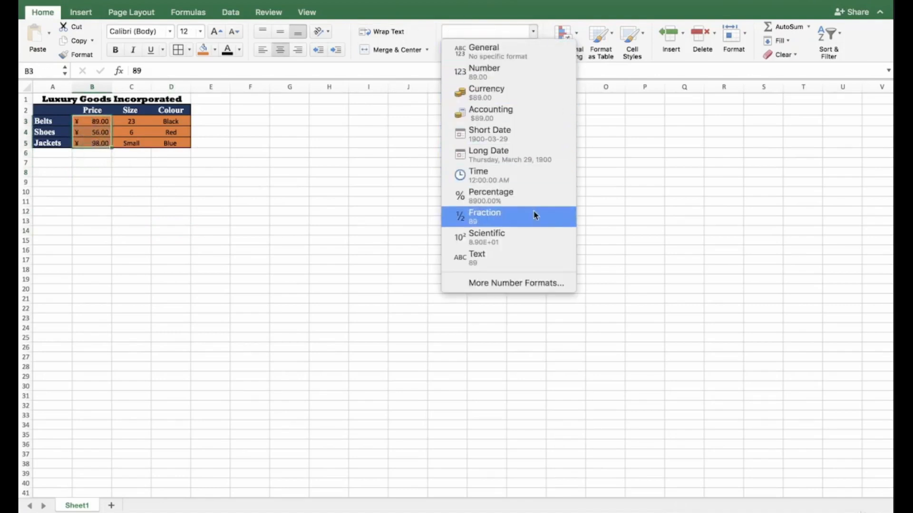
click(515, 195)
click(110, 202)
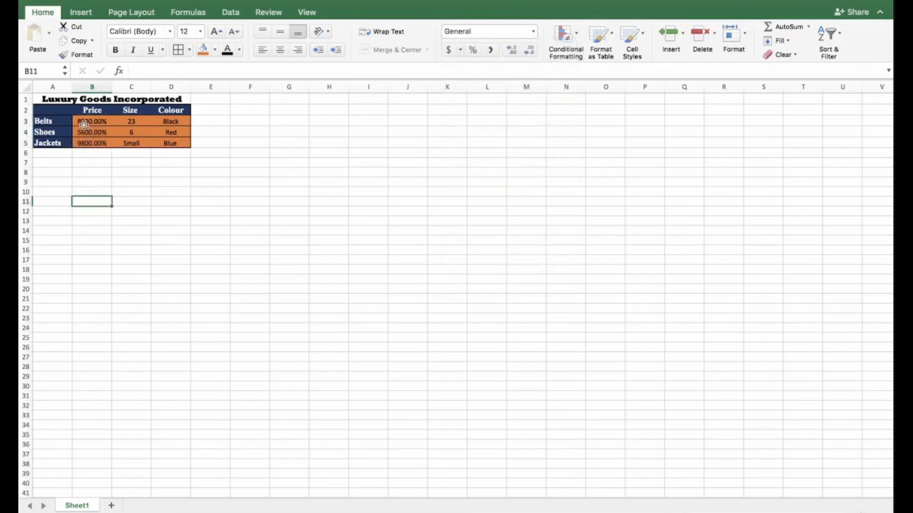
drag(88, 121, 85, 147)
click(83, 172)
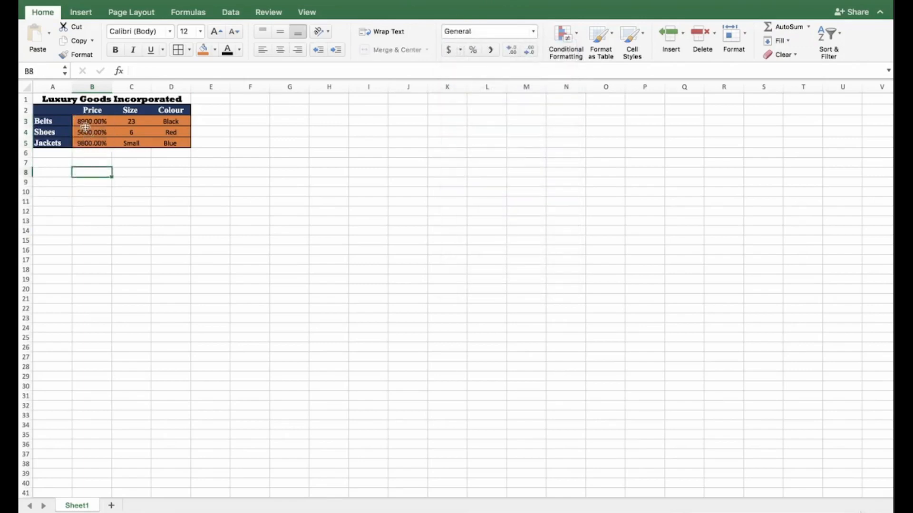
Undo the percentage and accounting format changes on the price cells and deselect the range.
mouse_move(69, 7)
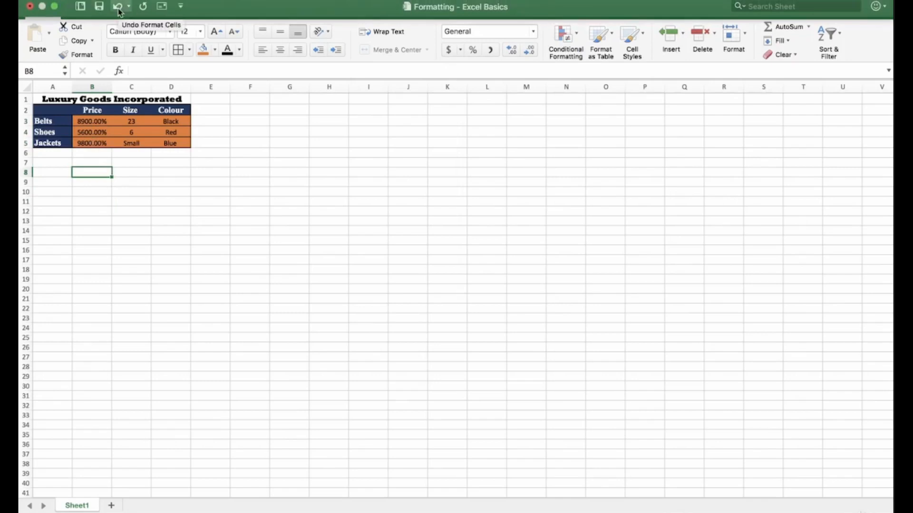
click(119, 6)
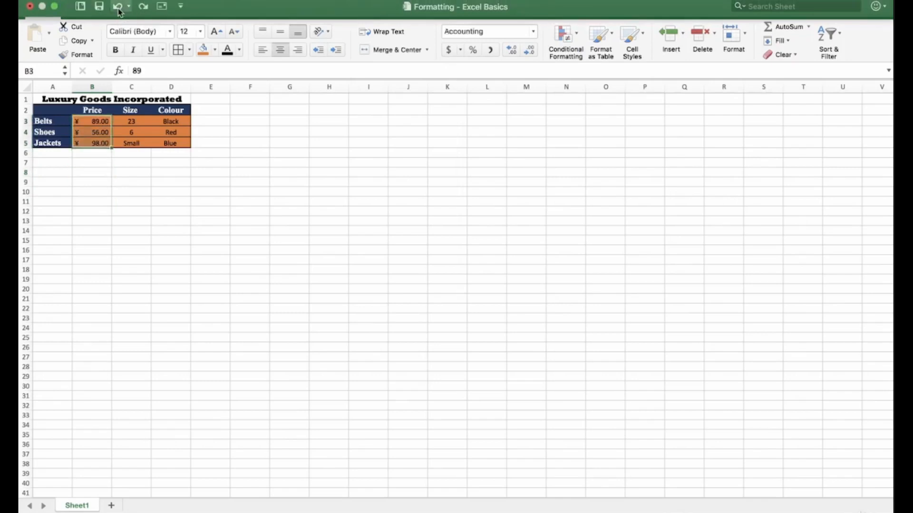
click(118, 7)
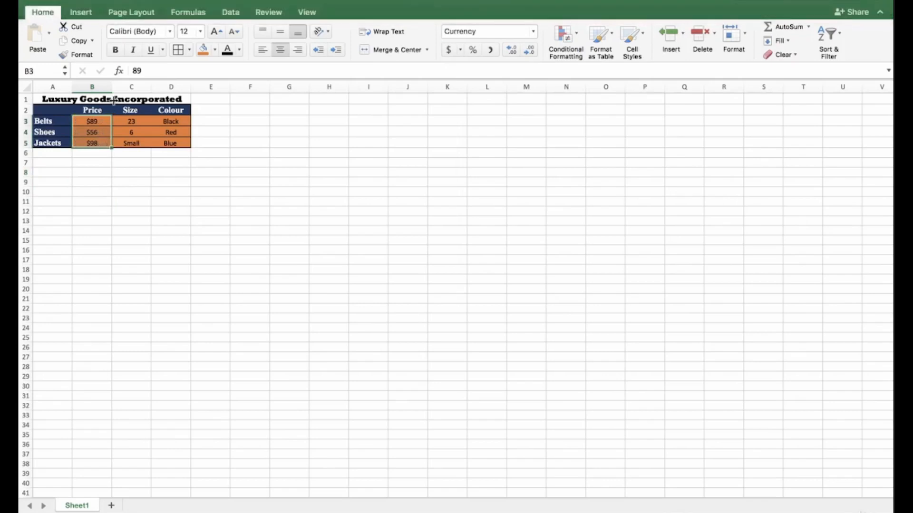
click(108, 221)
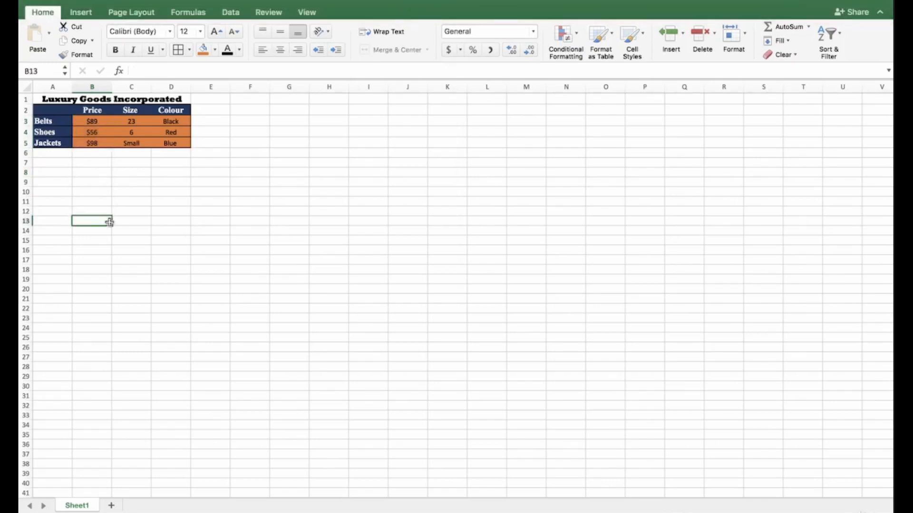
Choose the Time number category for the data cells B3:D5 in the Format Cells settings.
drag(93, 122, 167, 144)
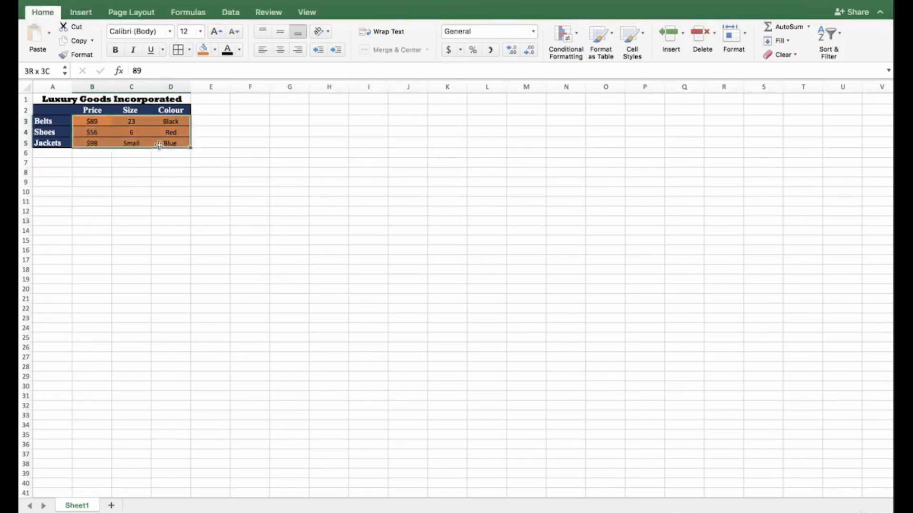
right_click(114, 132)
click(149, 326)
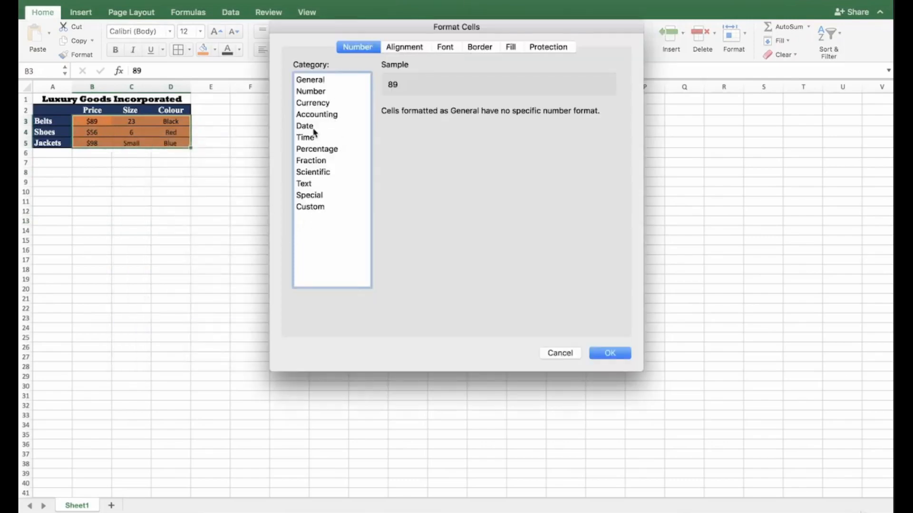
click(316, 114)
click(312, 126)
key(Down)
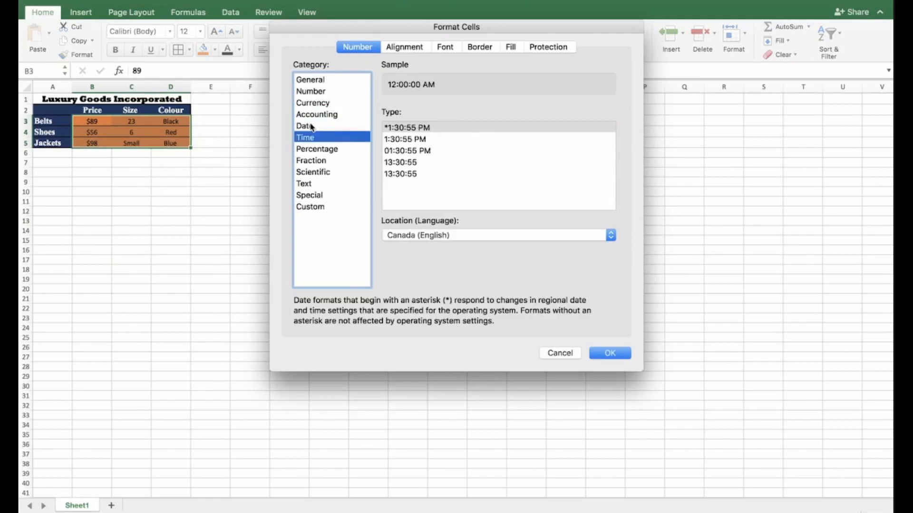
Set the horizontal alignment of B3:D5 to Right, apply the cell formatting, and undo it.
click(403, 47)
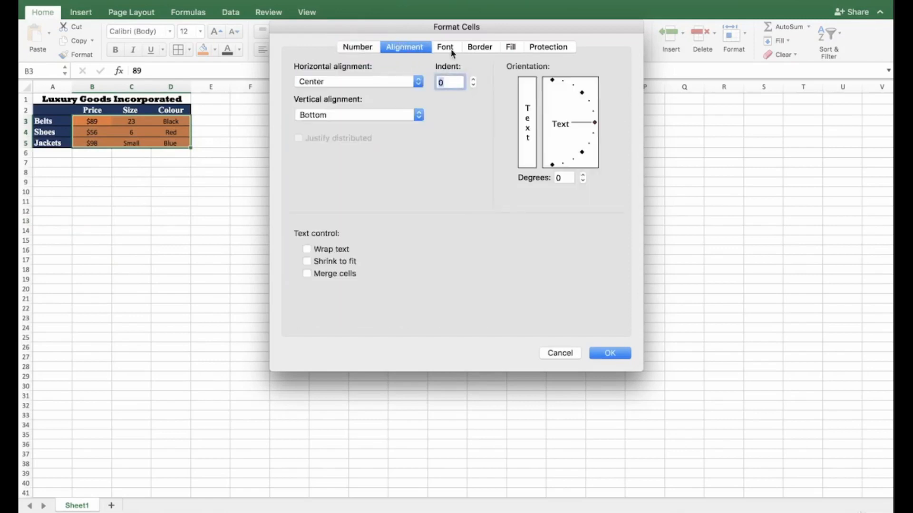
click(375, 83)
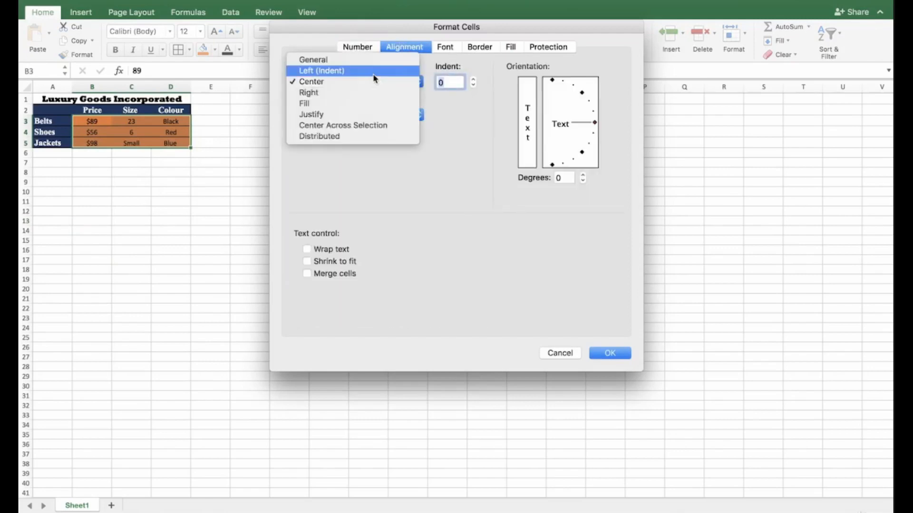
click(362, 90)
click(604, 356)
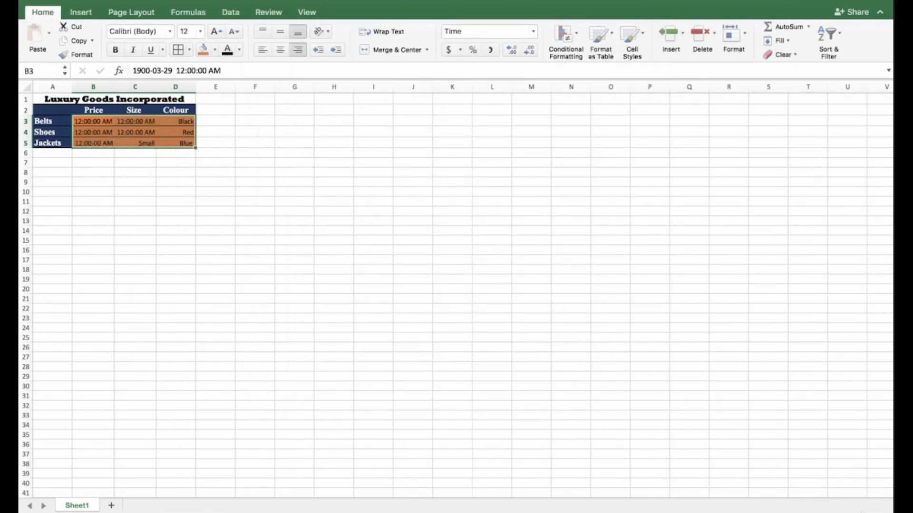
click(78, 1)
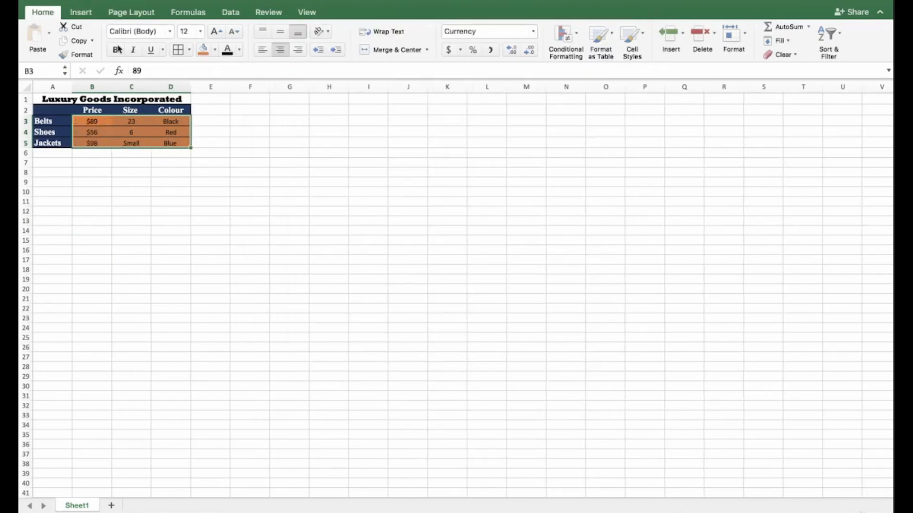
Choose the Number category for B3:D5 in the Format Cells settings and view the font options.
right_click(137, 138)
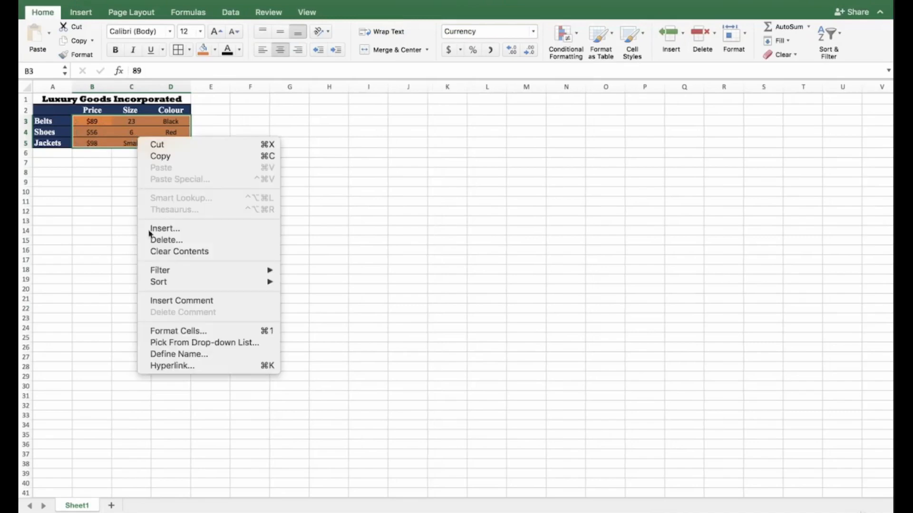
click(183, 331)
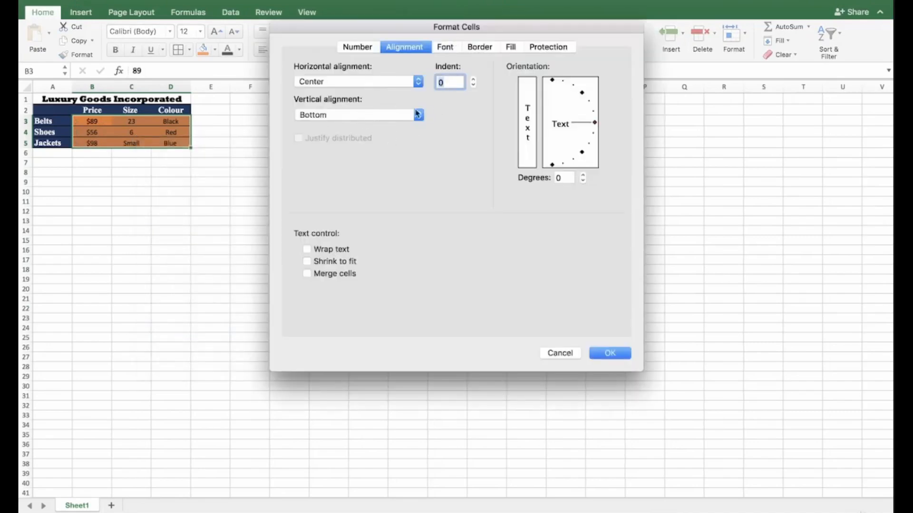
click(357, 46)
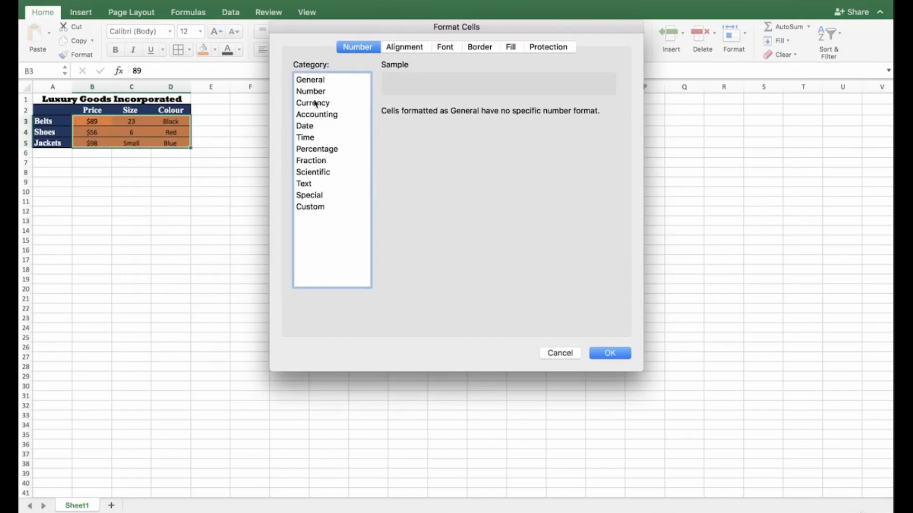
click(313, 91)
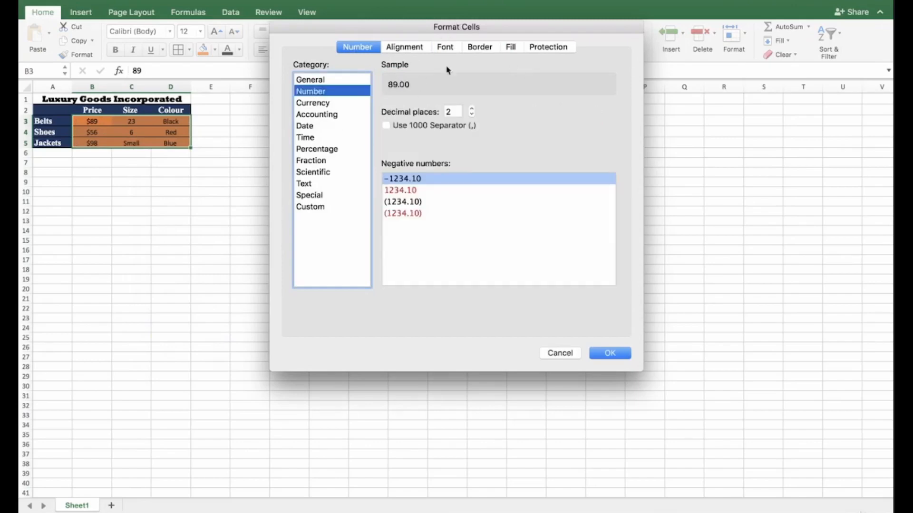
click(444, 47)
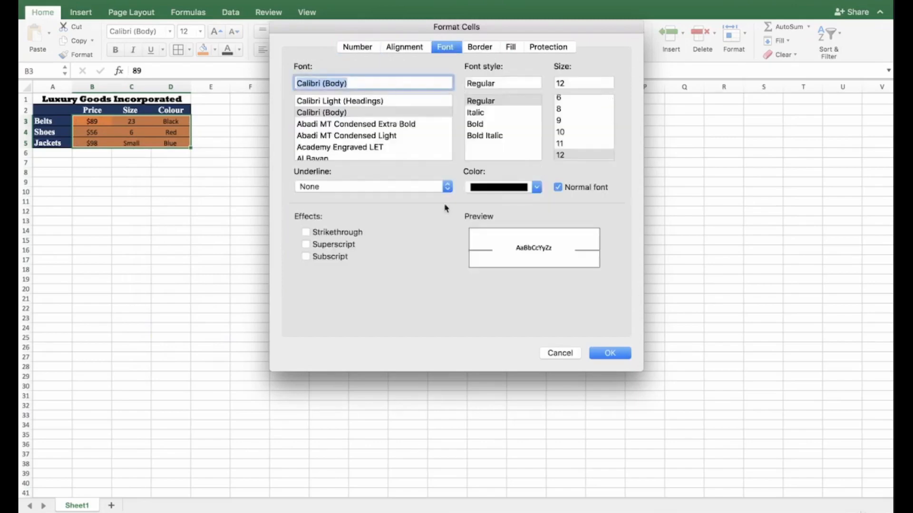
Choose the thick solid border line style in the Format Cells settings and apply the formatting to B3:D5.
click(475, 47)
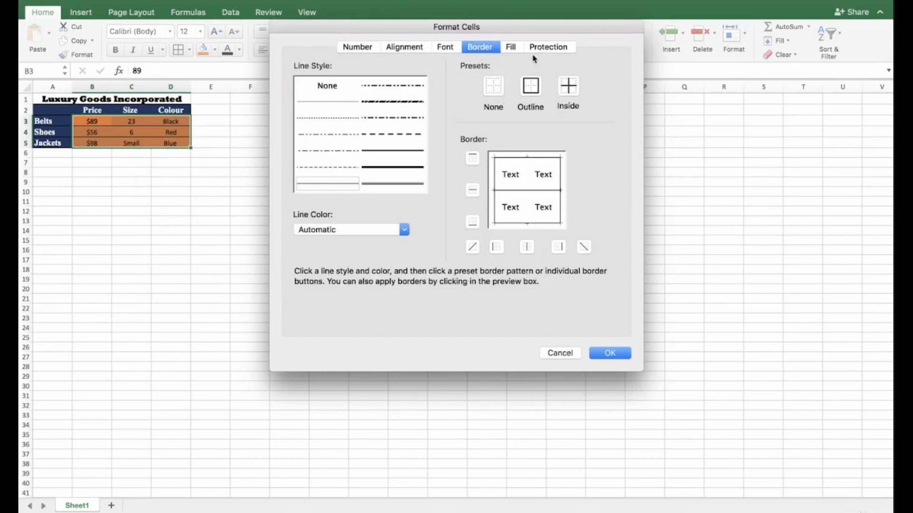
click(357, 230)
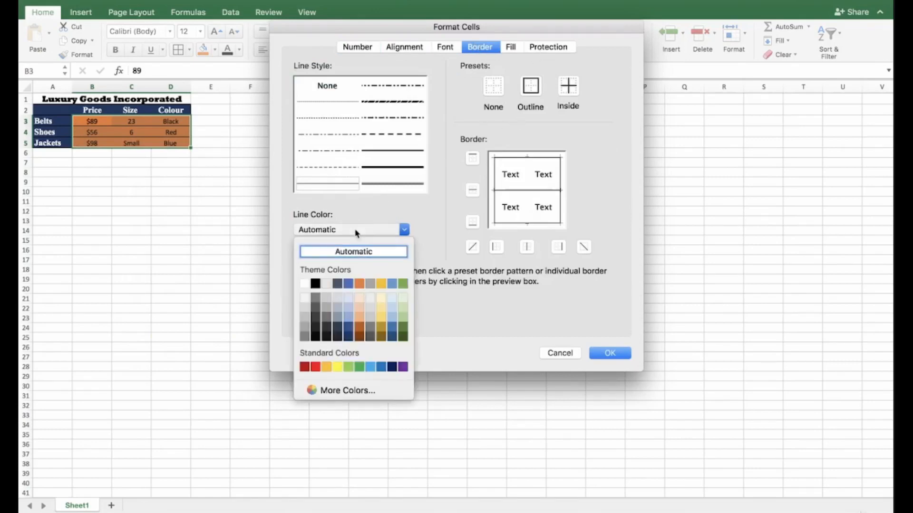
click(353, 215)
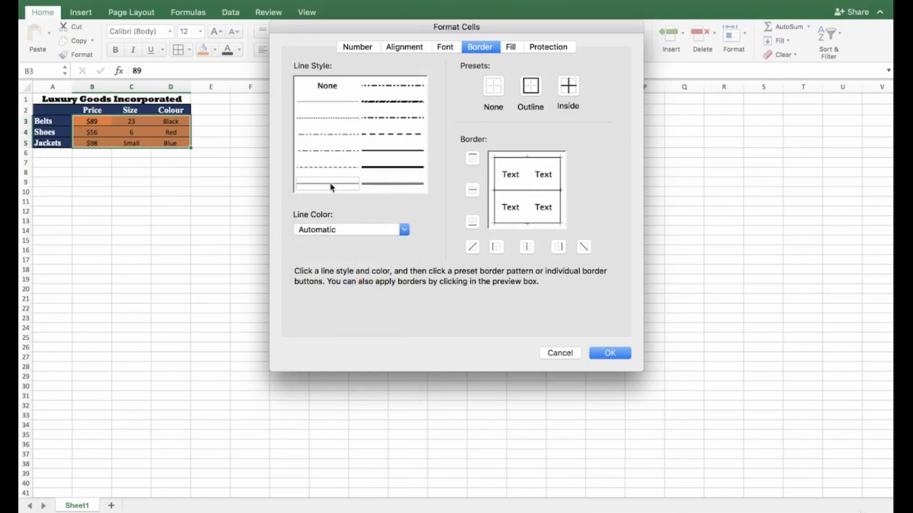
click(414, 165)
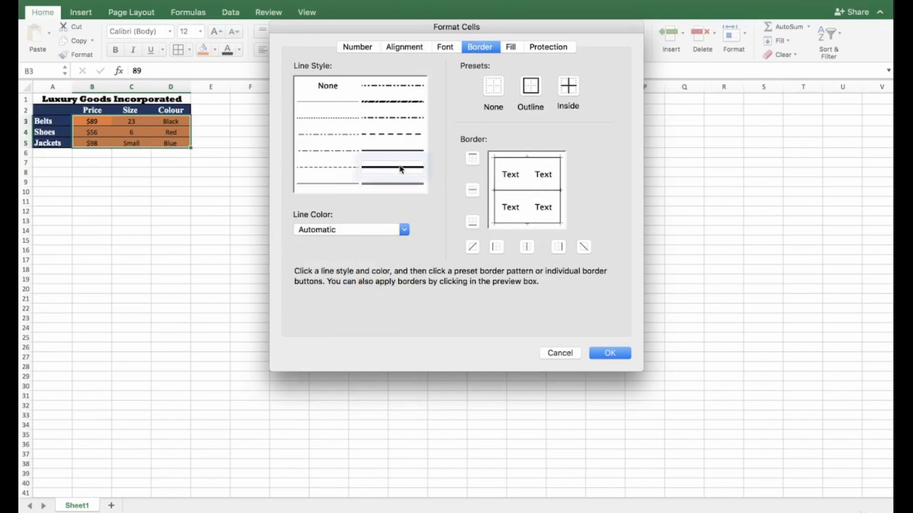
click(610, 353)
click(242, 248)
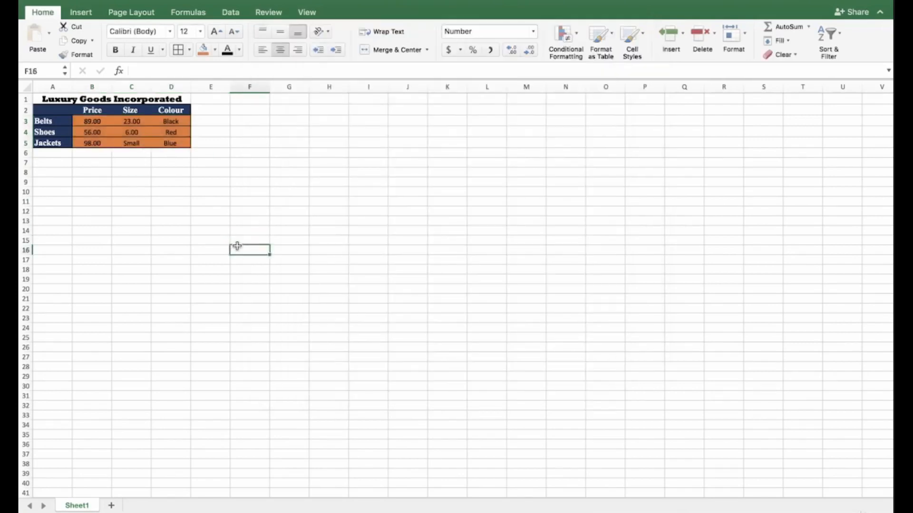
Set the border line style to a thick solid line and apply all borders to the data cells B3:D5.
drag(48, 122, 150, 144)
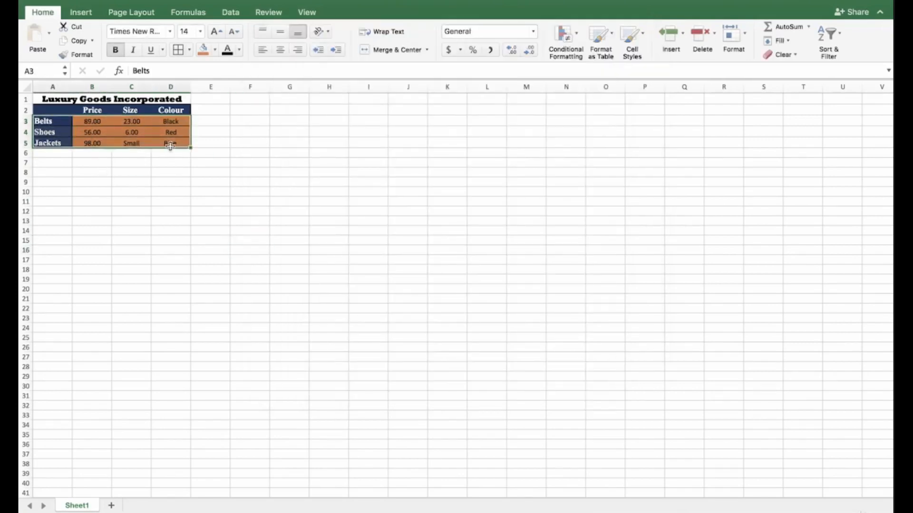
click(189, 50)
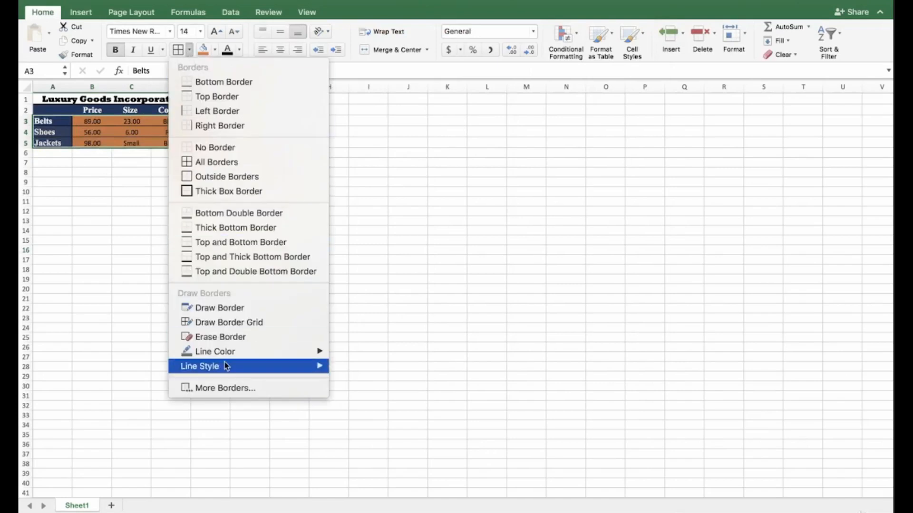
mouse_move(224, 365)
click(365, 485)
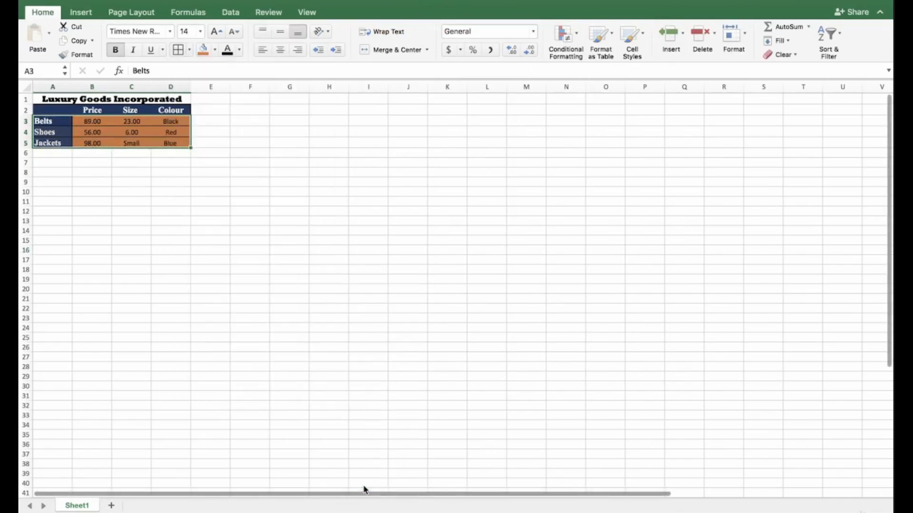
click(209, 220)
drag(82, 123, 170, 143)
click(179, 53)
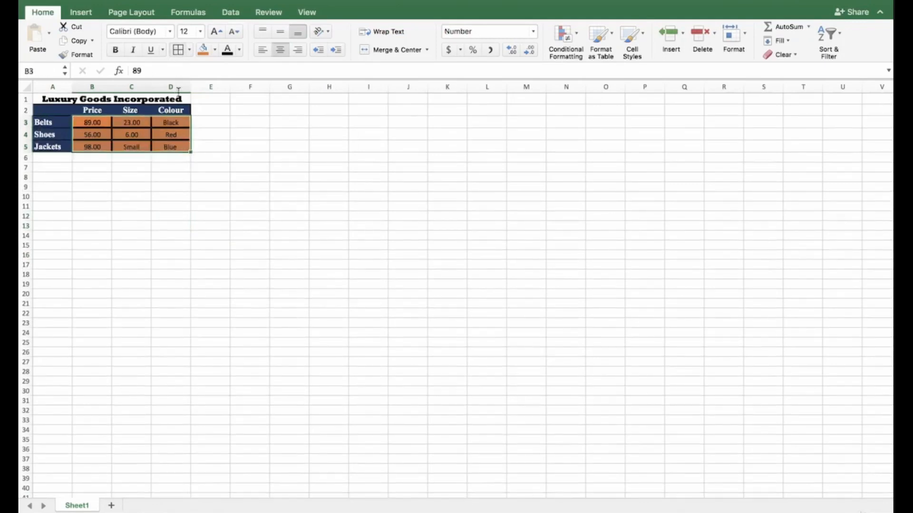
click(200, 206)
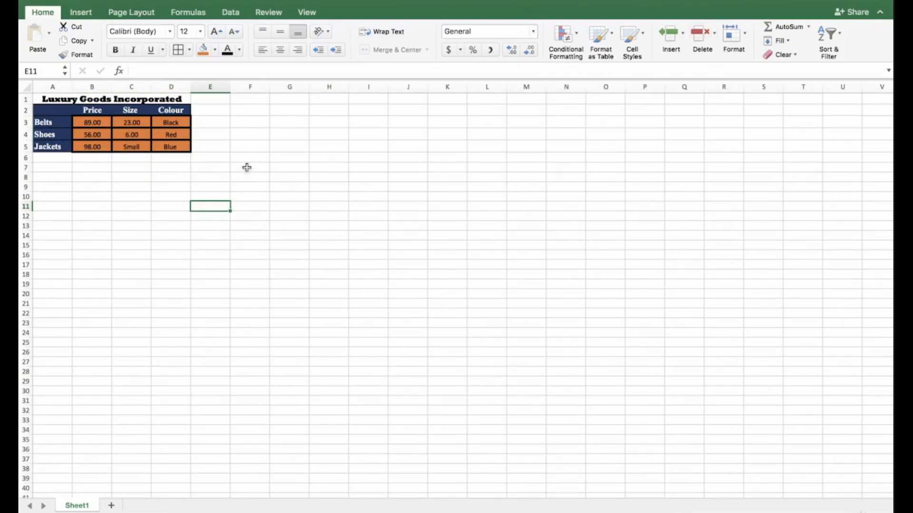
click(97, 124)
drag(97, 124, 170, 146)
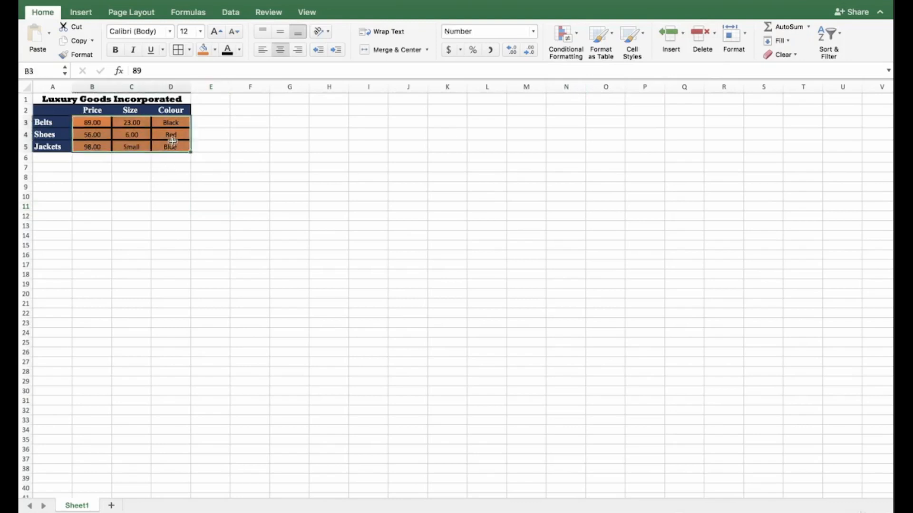
click(161, 136)
drag(97, 124, 174, 157)
click(195, 213)
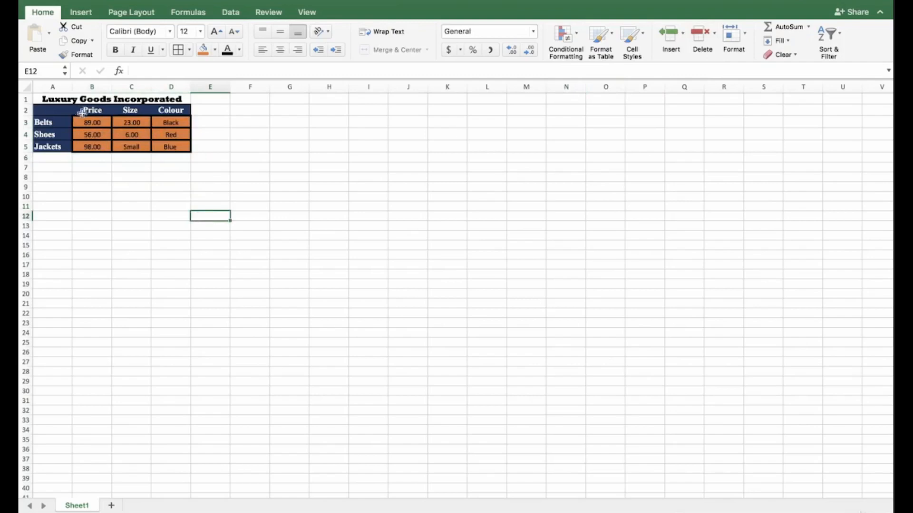
drag(90, 123, 163, 149)
click(133, 186)
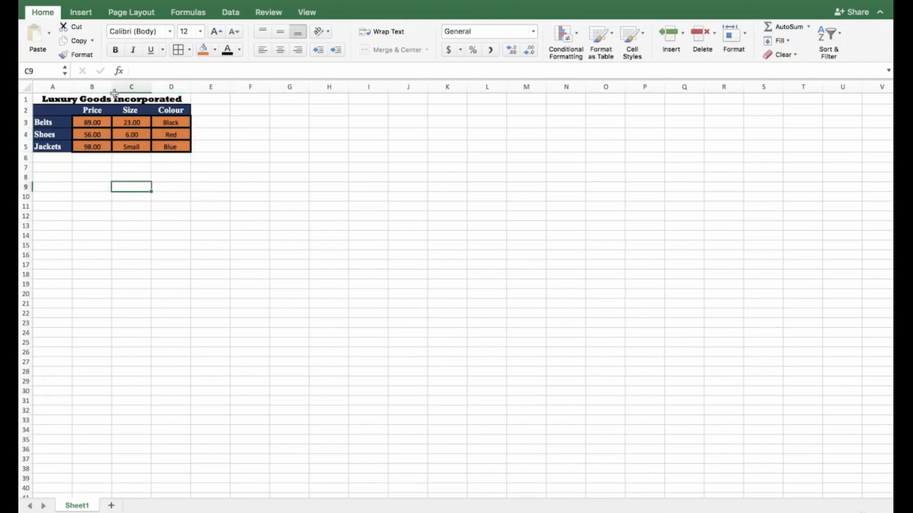
click(90, 176)
click(84, 164)
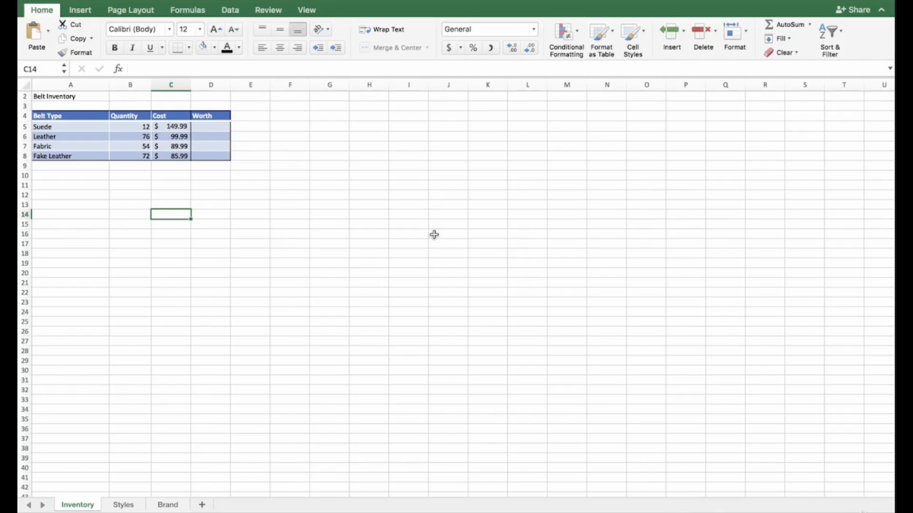
click(137, 172)
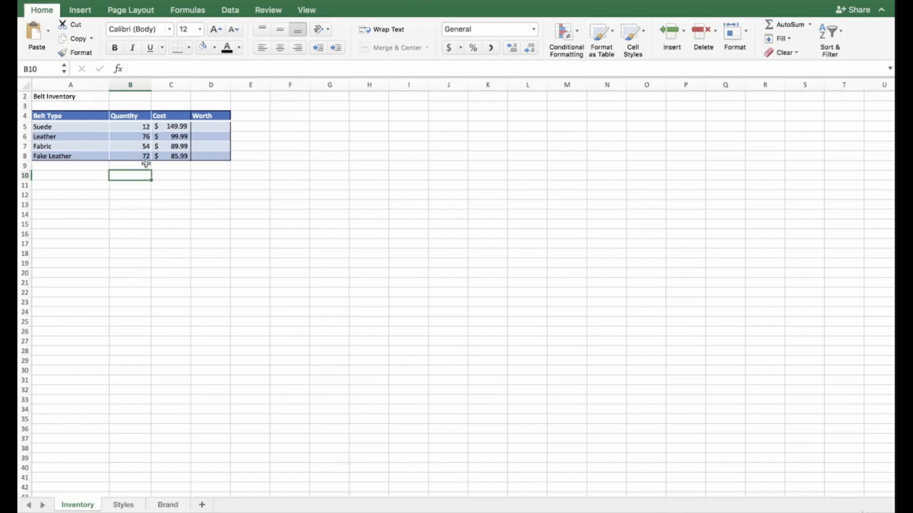
click(144, 165)
Calculate the Suede belts' worth in D5 of the Inventory sheet with the fixed-number formula =149.99*12.
click(207, 126)
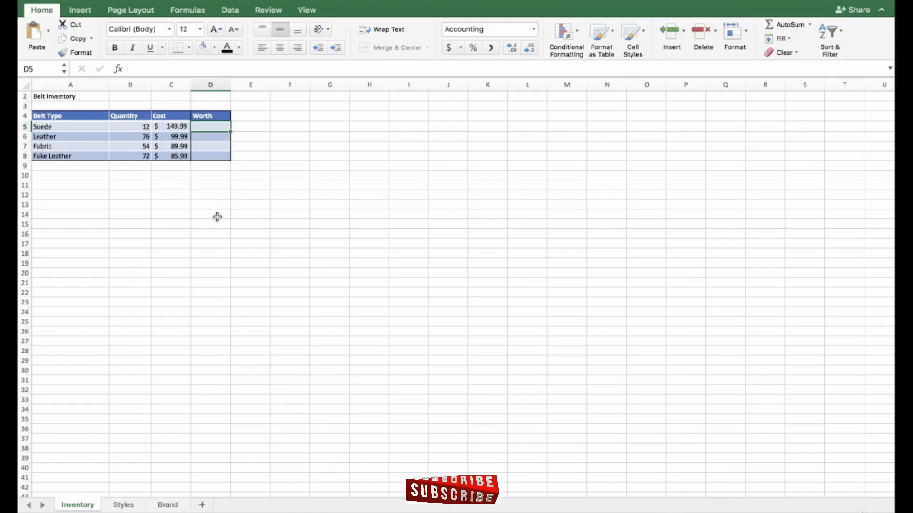
text(=)
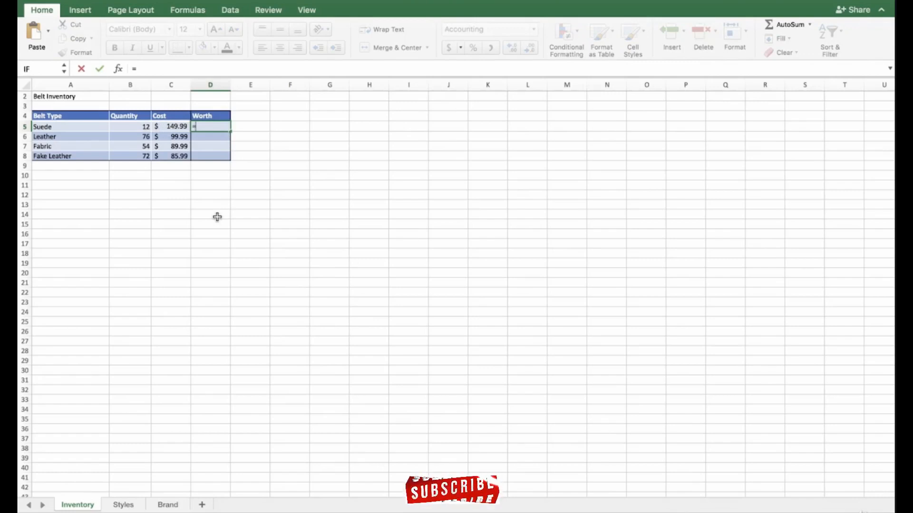
text(1)
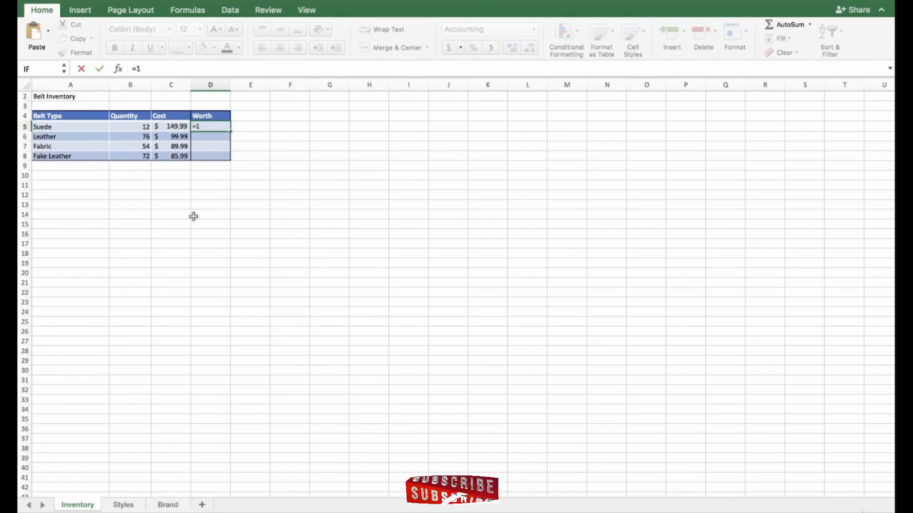
text(49.99)
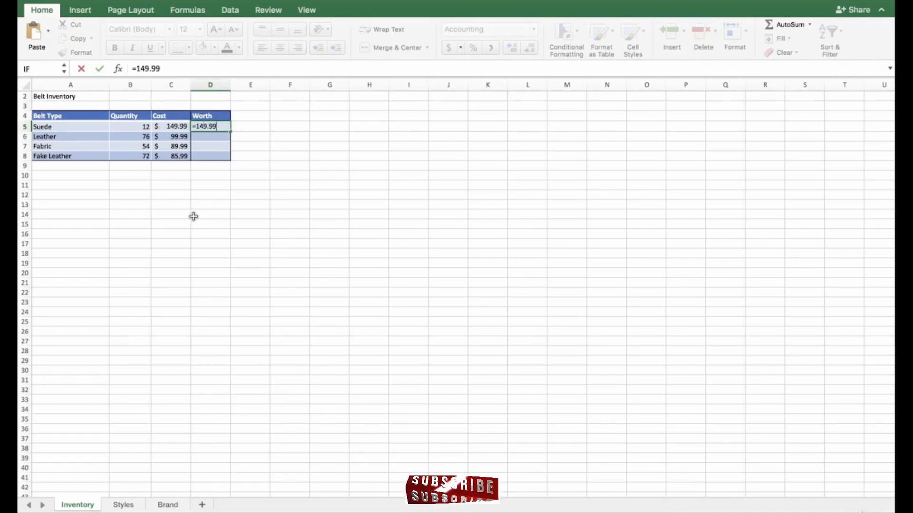
text(*)
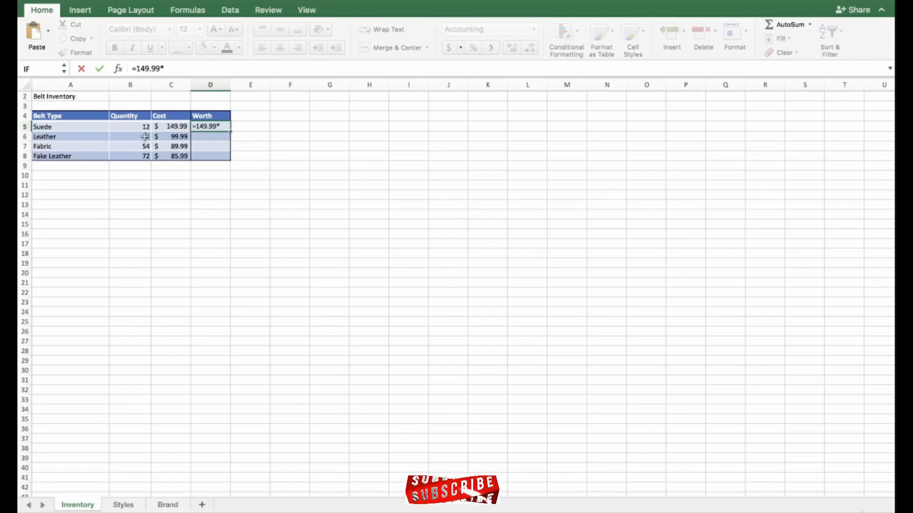
text(12)
key(Return)
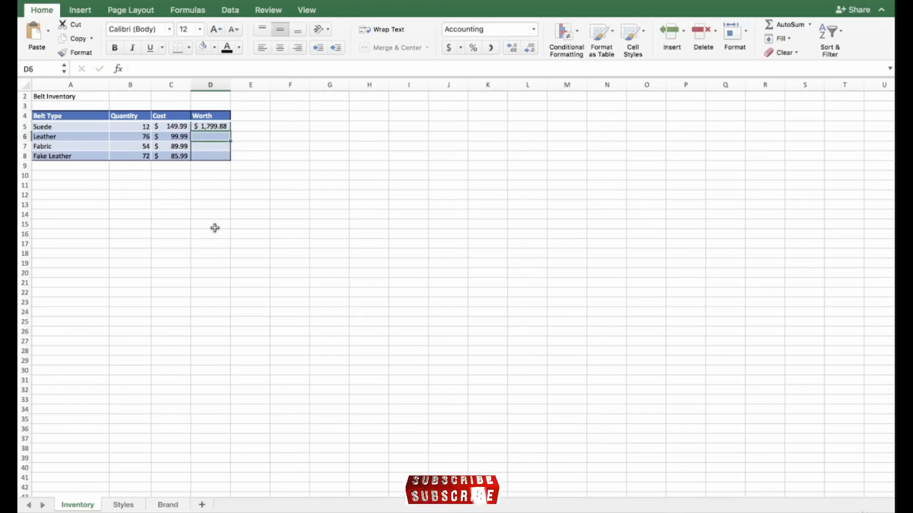
Check the formula in D5, and change the Suede quantity in B5 to 18.
click(207, 127)
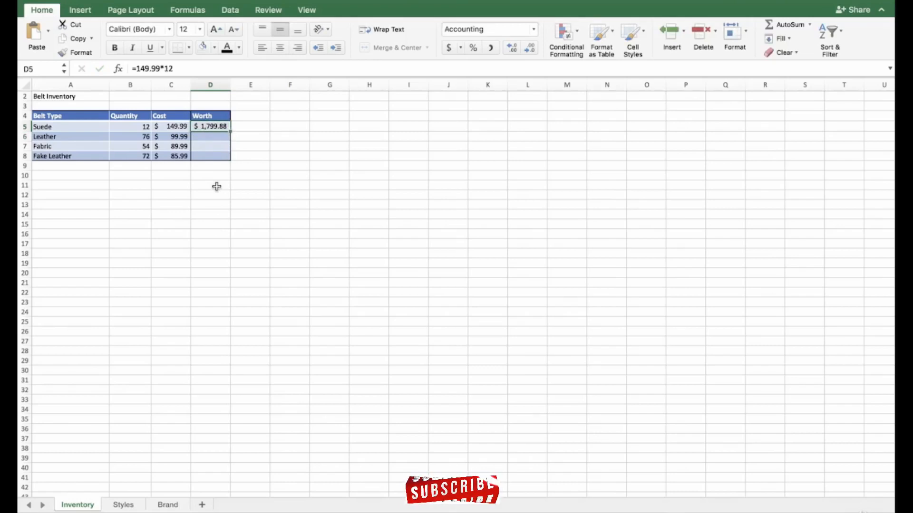
click(137, 126)
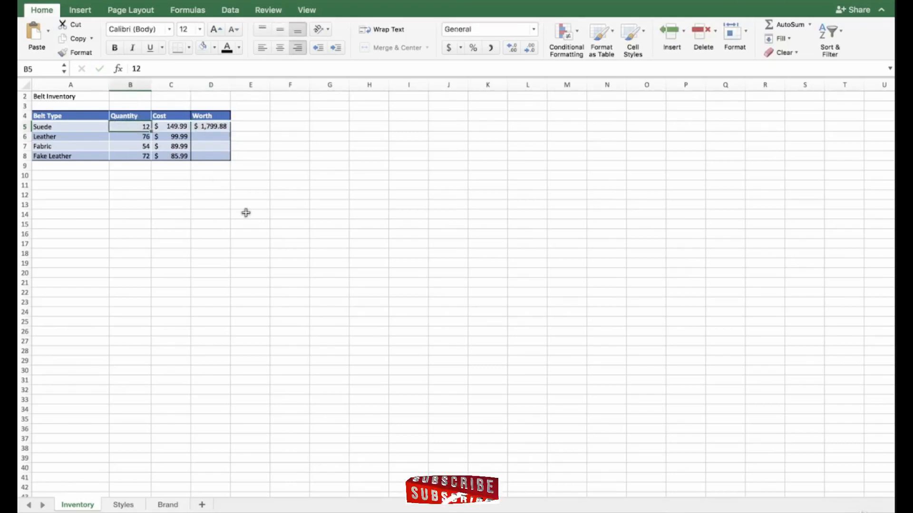
text(18)
key(Return)
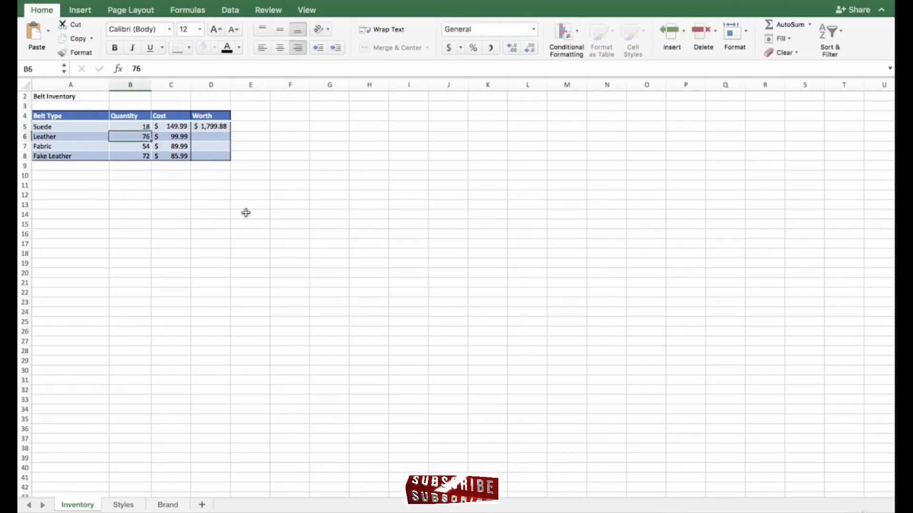
Overwrite the Suede worth in D5 with the fixed-number formula =18*149.99.
click(214, 184)
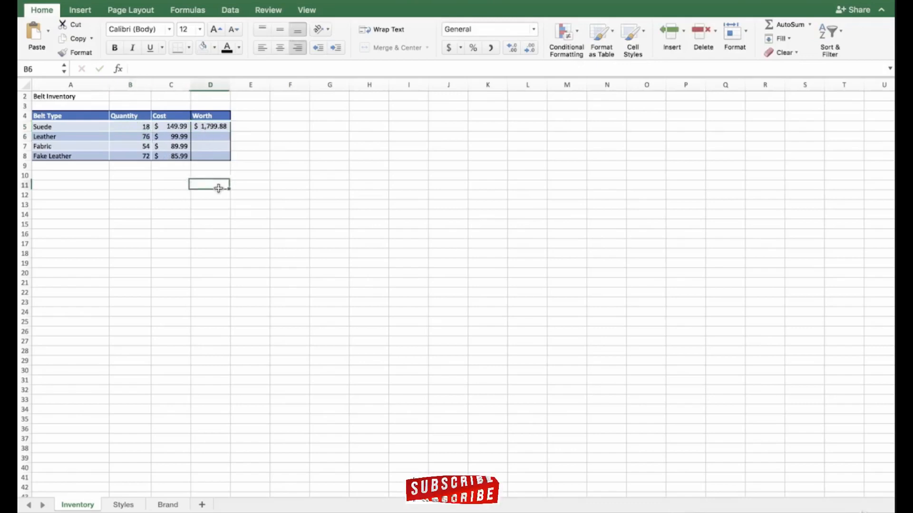
click(210, 124)
text(=)
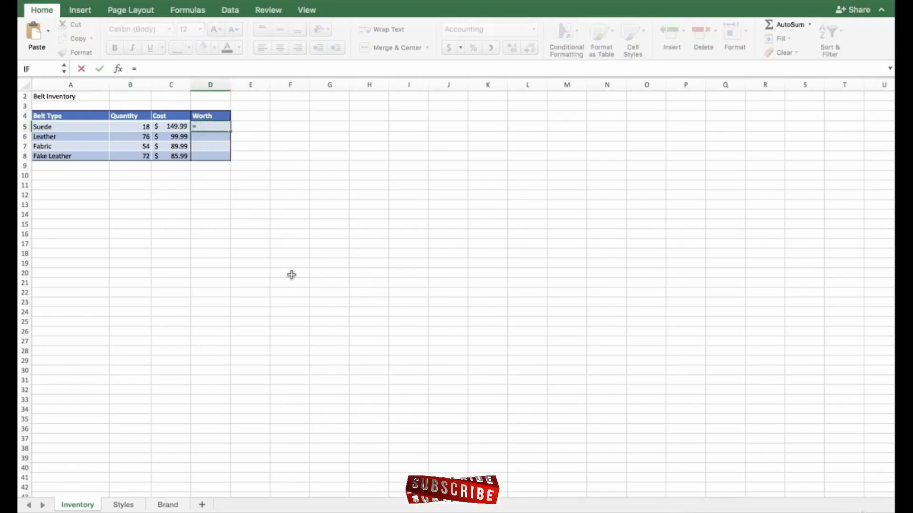
text(18*)
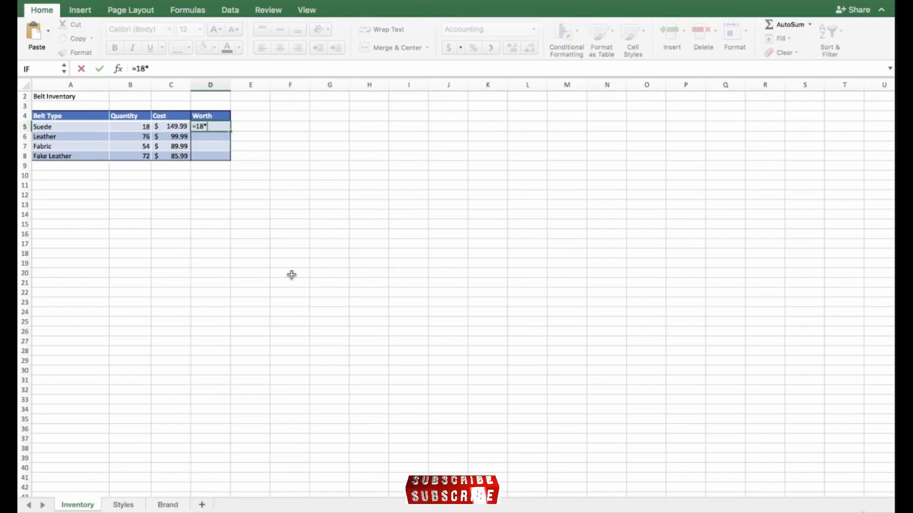
text(149.99)
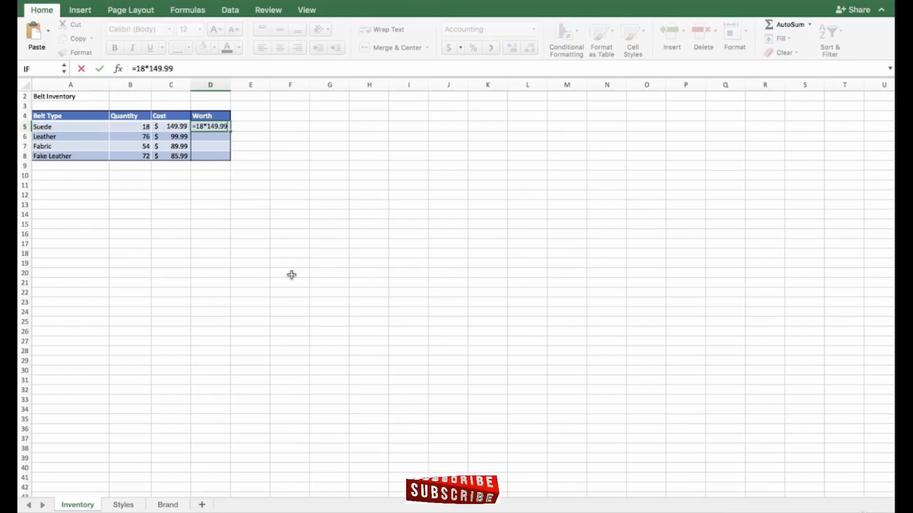
key(Return)
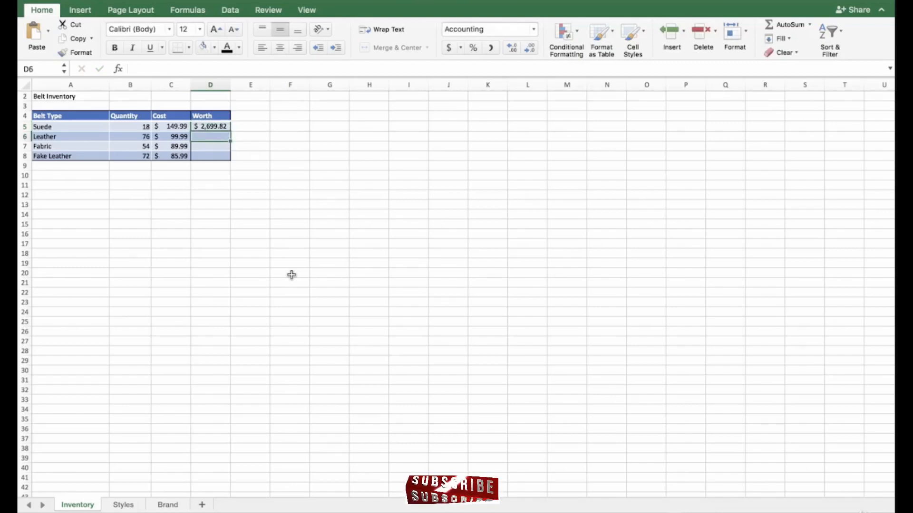
Clear the Suede worth in D5 and replace it with the cell-reference formula =B5*C5.
click(212, 127)
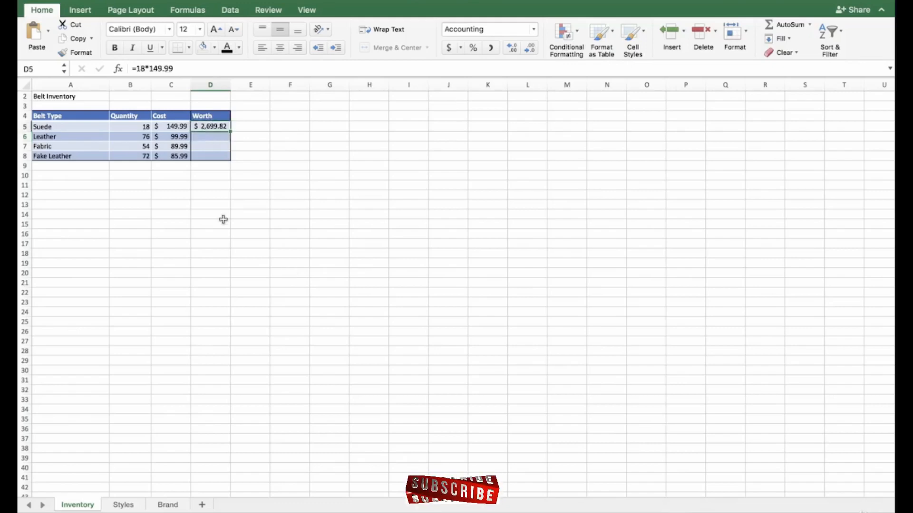
key(Delete)
text(=)
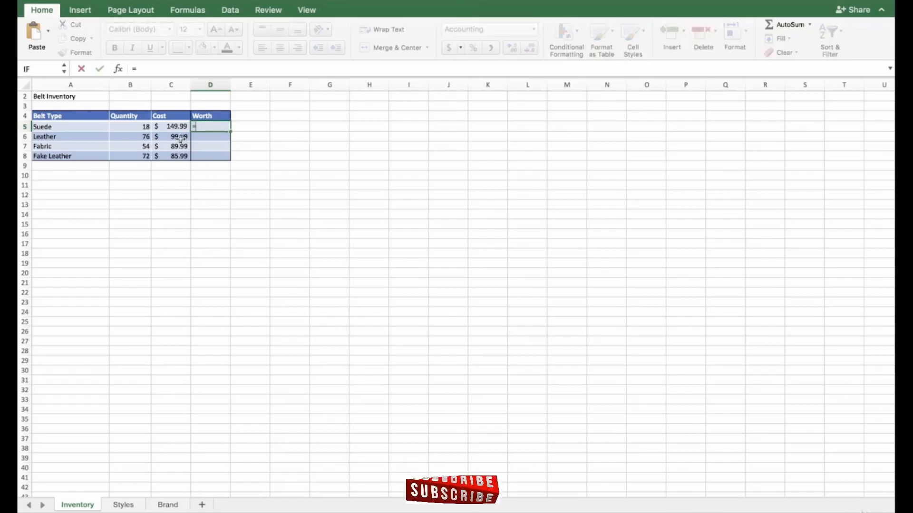
click(132, 128)
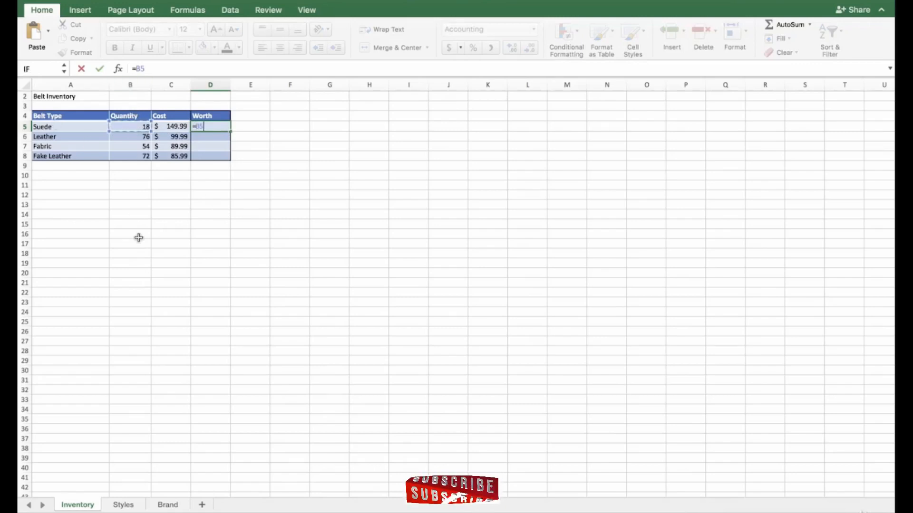
text(*)
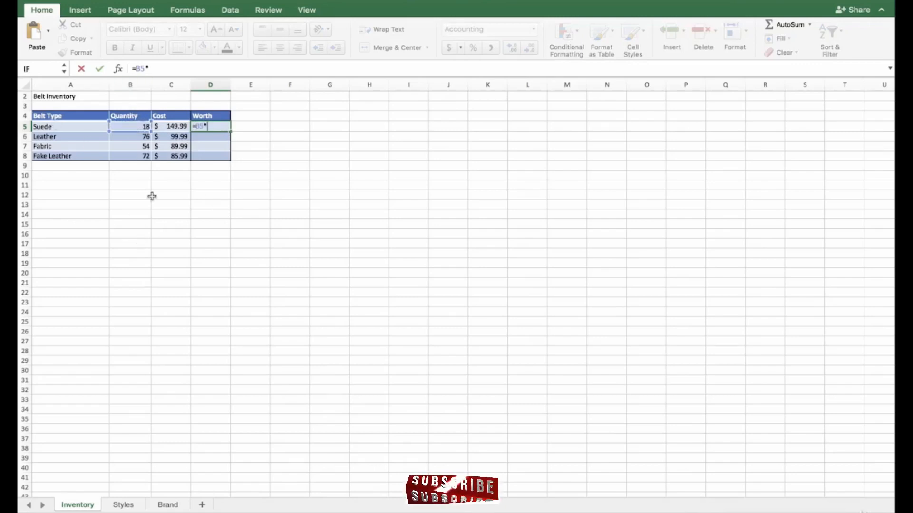
click(176, 126)
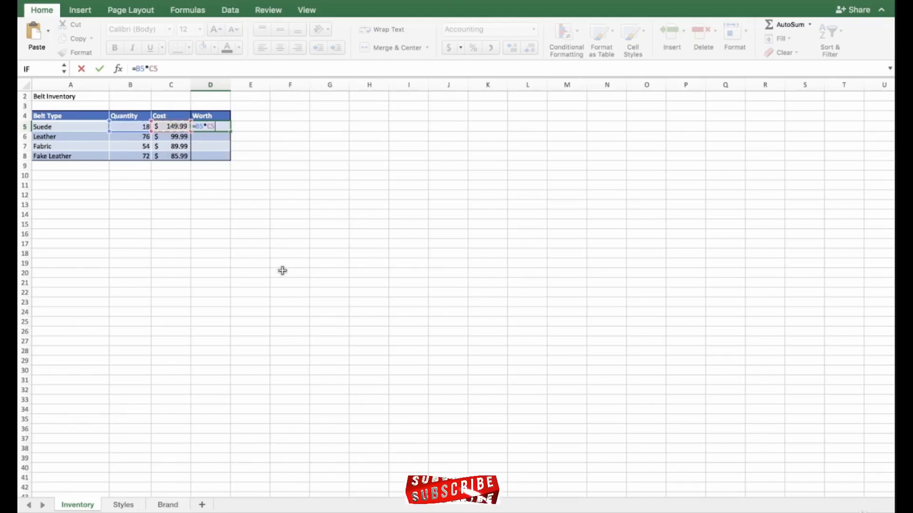
key(Return)
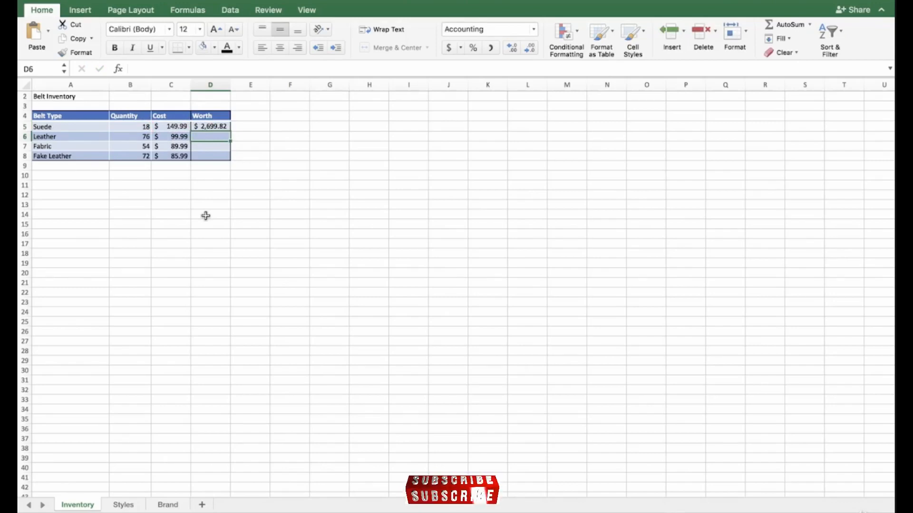
Change the Suede belts' quantity in B5 to 15 and their cost in C5 to 89.99.
click(124, 126)
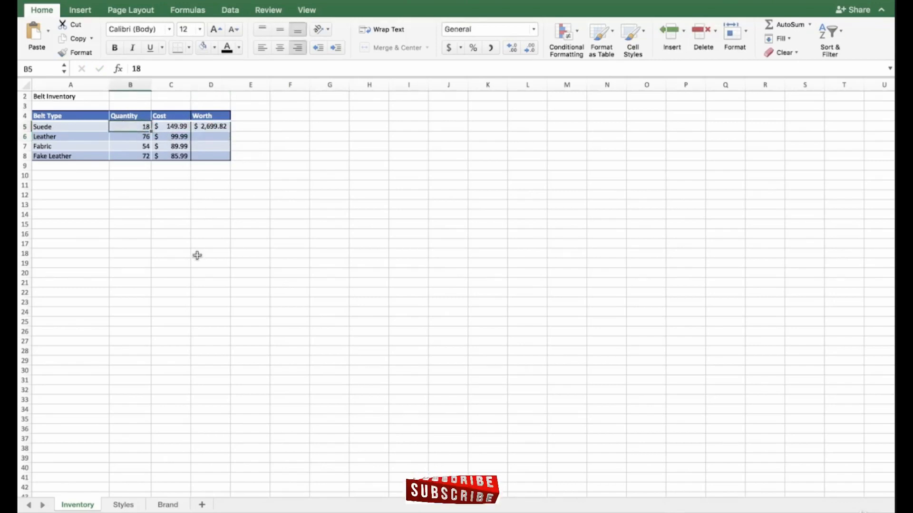
text(15)
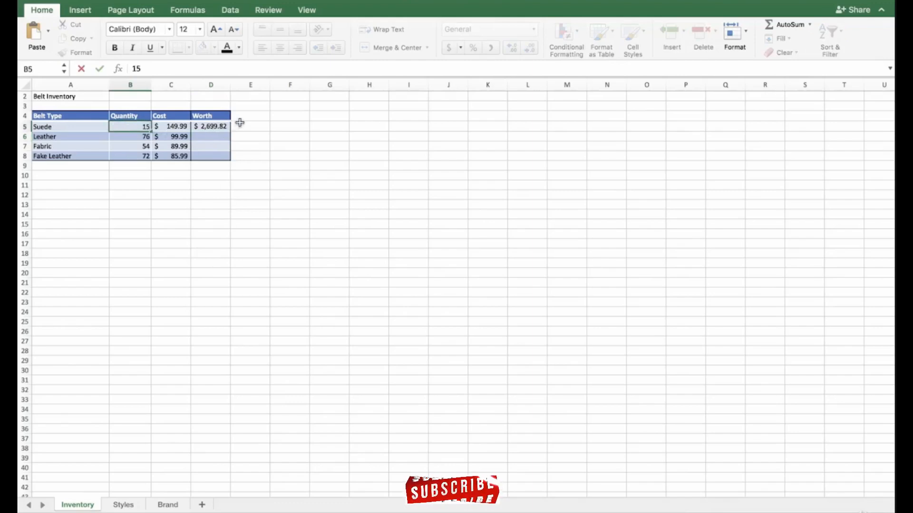
key(Return)
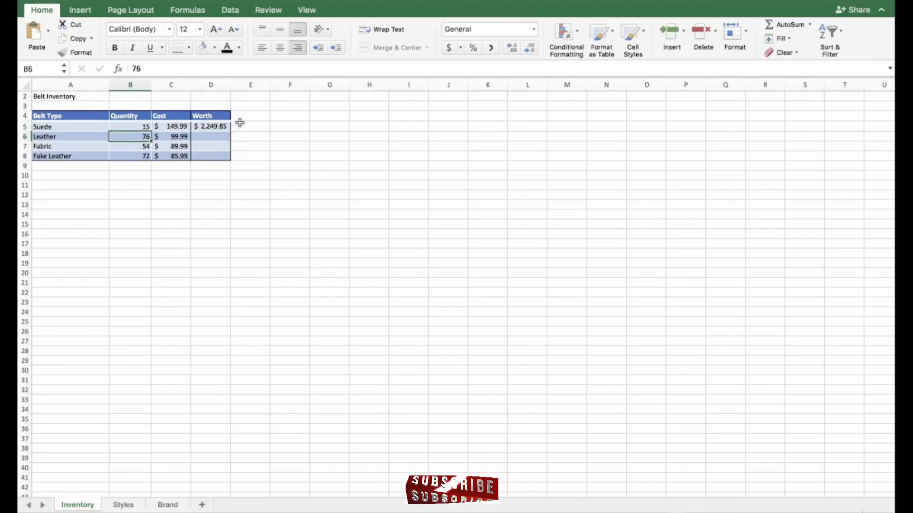
click(162, 127)
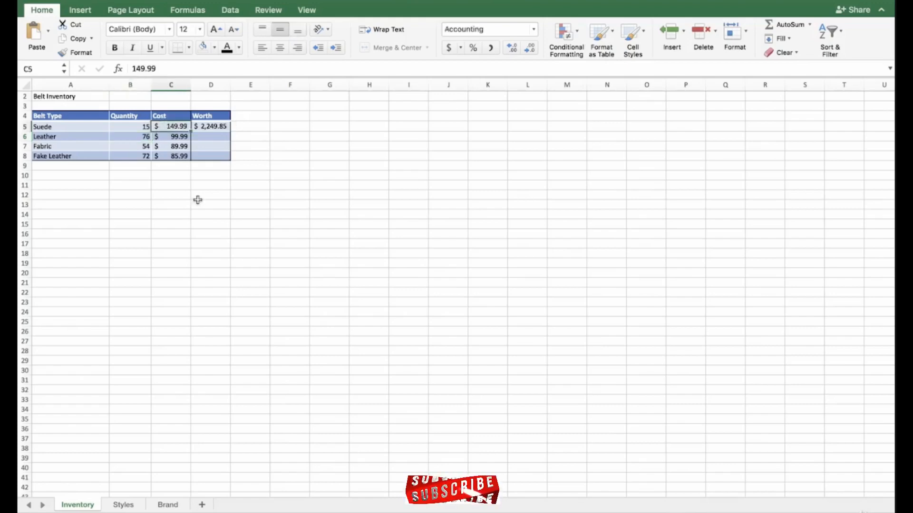
text(898)
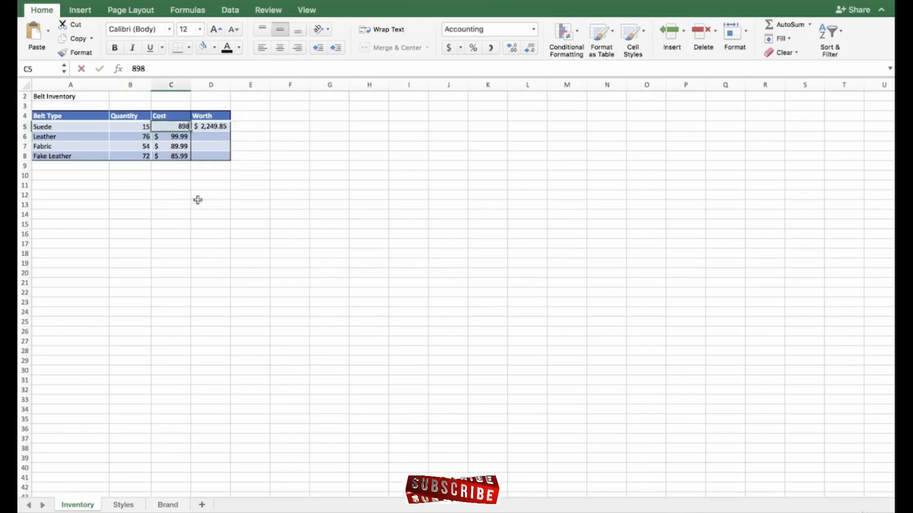
key(BackSpace)
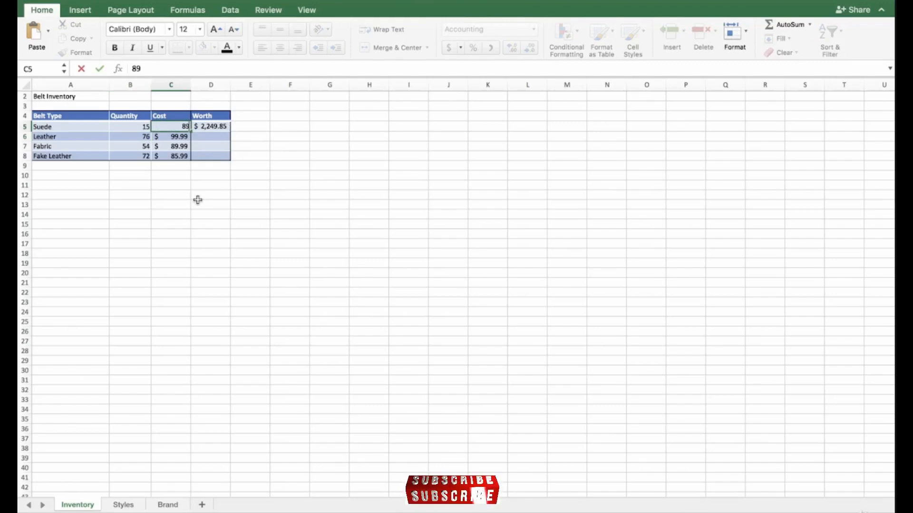
text(.99)
key(Return)
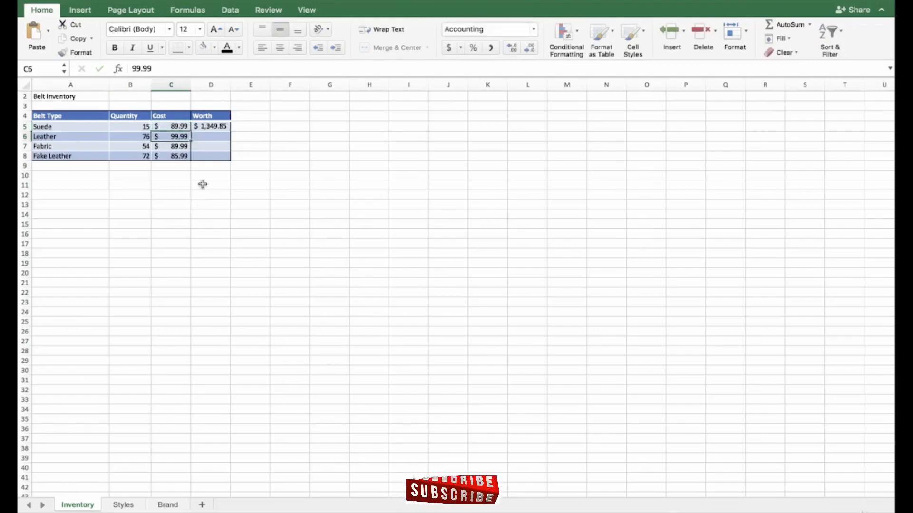
Fill the Suede worth formula =B5*C5 from D5 down to D8 for the remaining belt types.
click(202, 125)
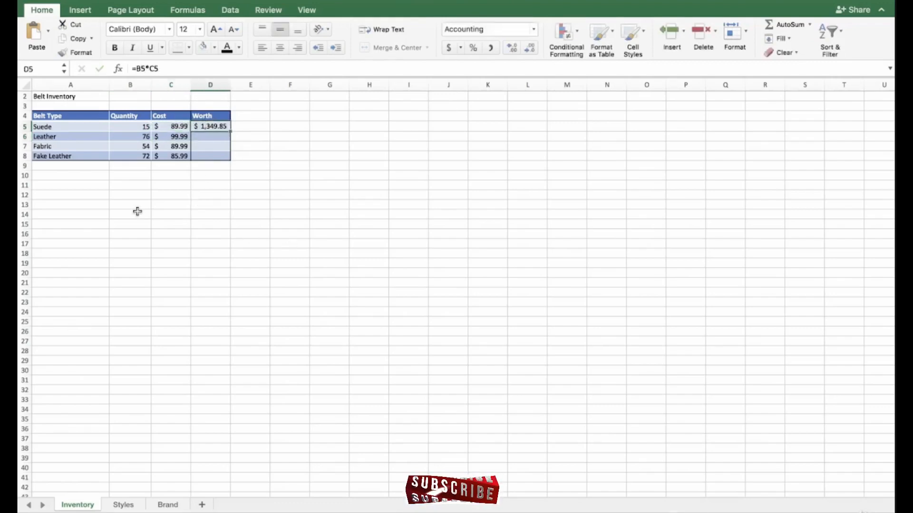
click(145, 126)
click(196, 126)
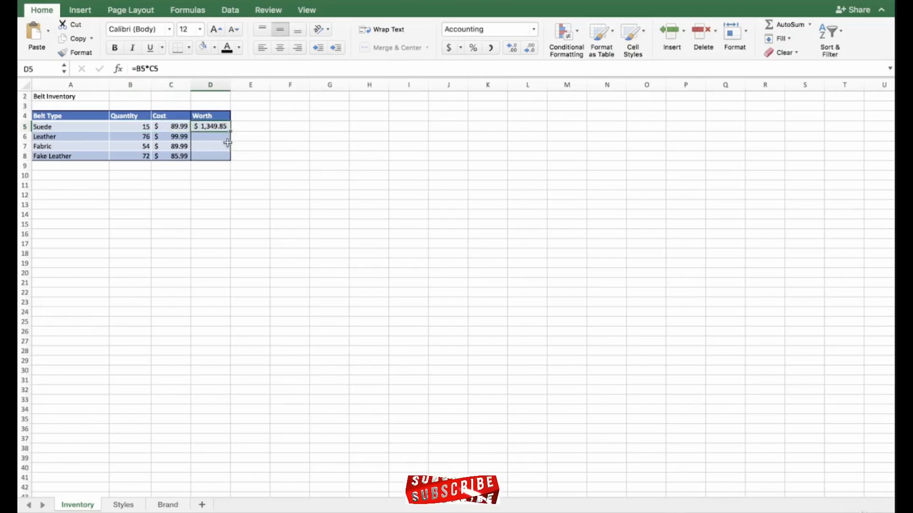
drag(231, 131, 227, 159)
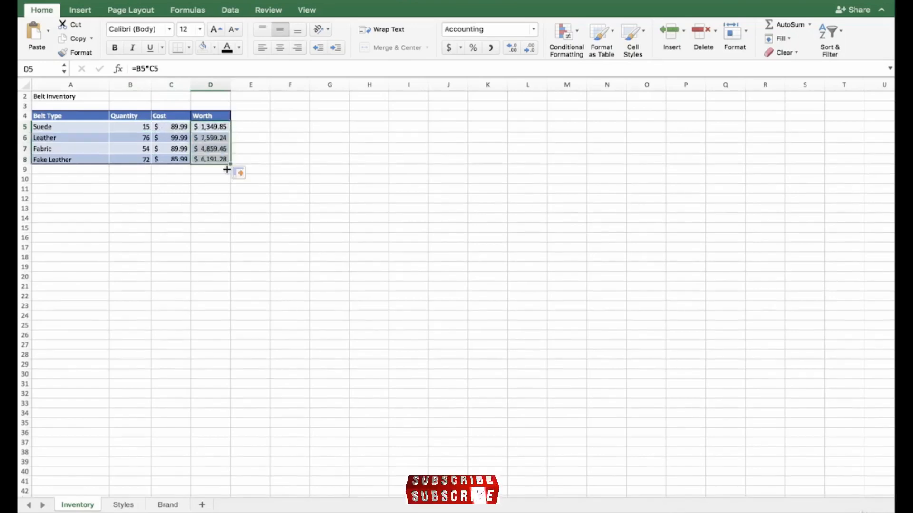
click(223, 190)
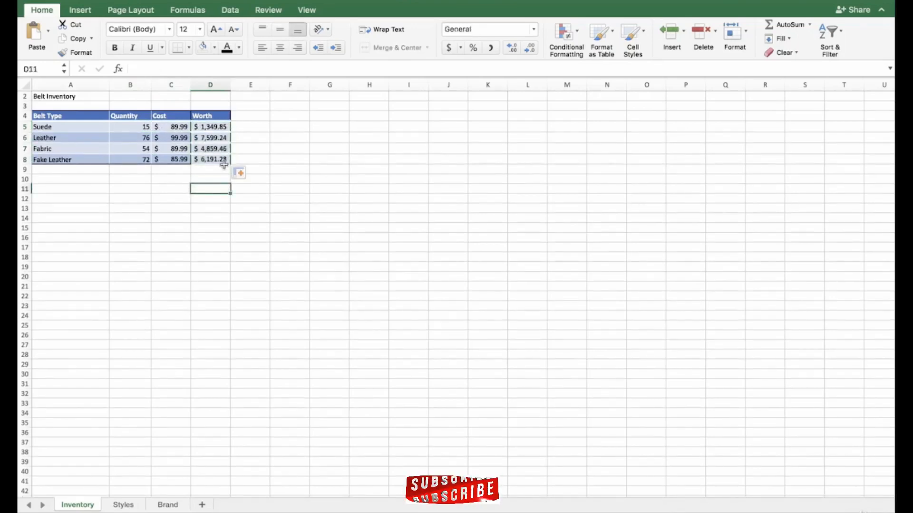
Examine the filled Worth formulas for Leather and Fabric in D6 and D7 and the quantity and cost cells they reference.
click(214, 139)
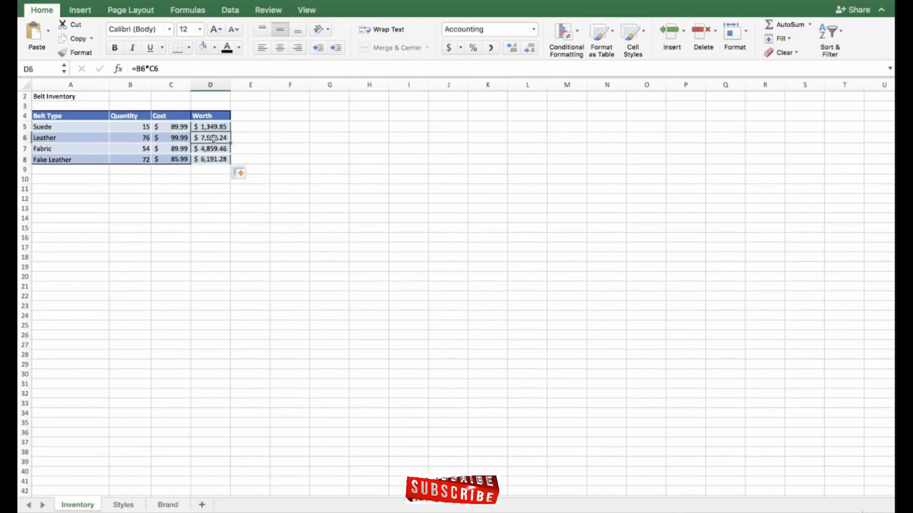
click(145, 137)
click(161, 138)
click(144, 127)
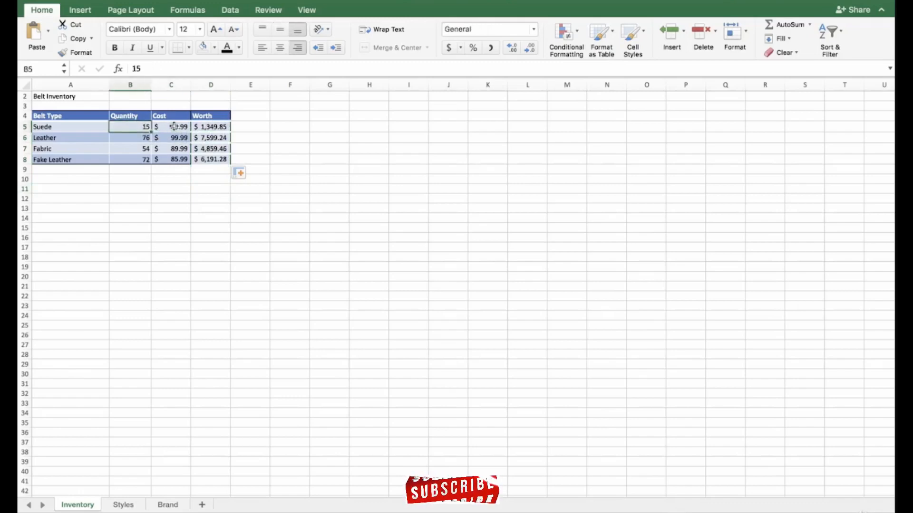
click(174, 127)
click(207, 137)
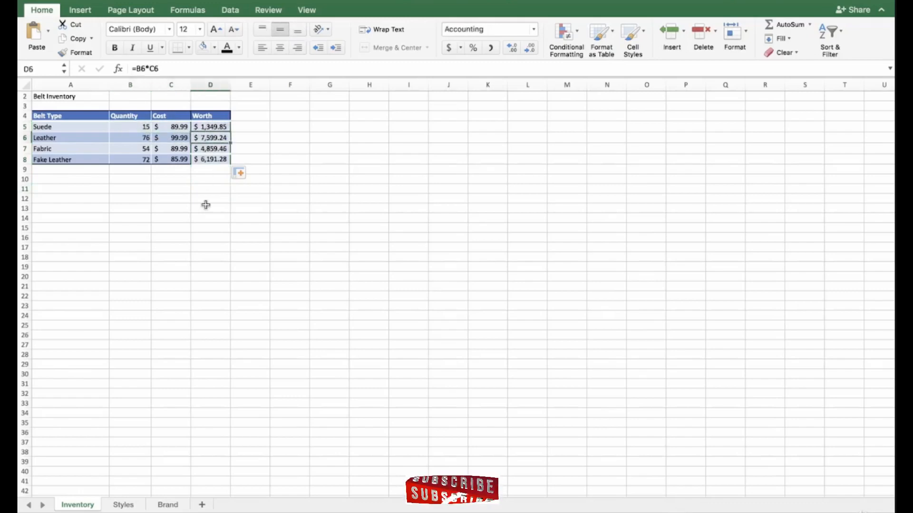
click(140, 148)
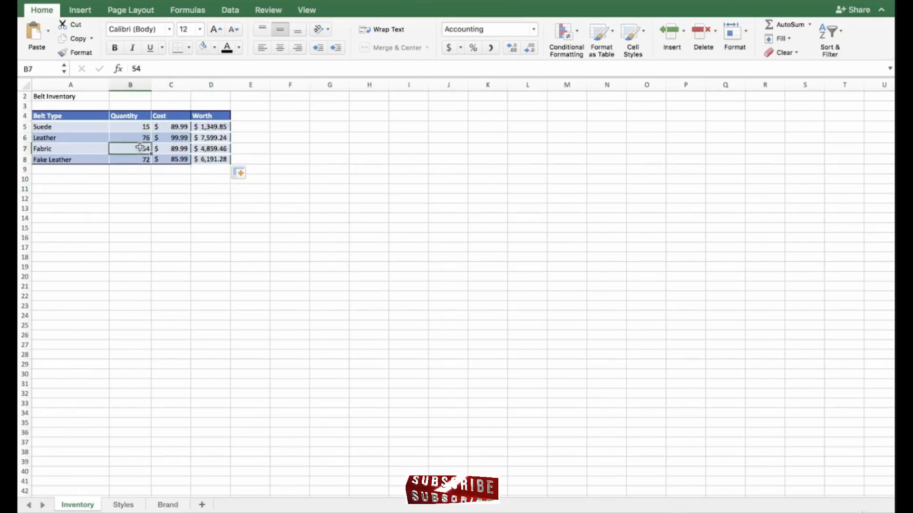
click(162, 149)
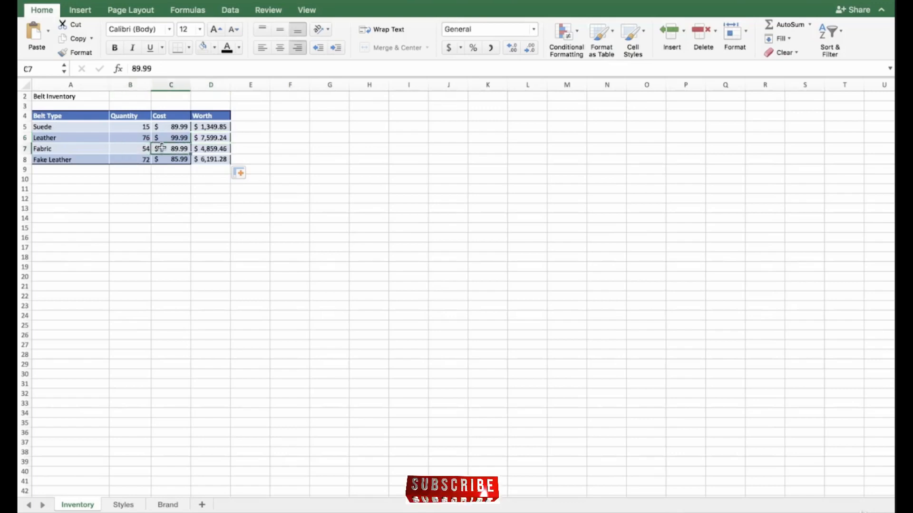
double_click(210, 148)
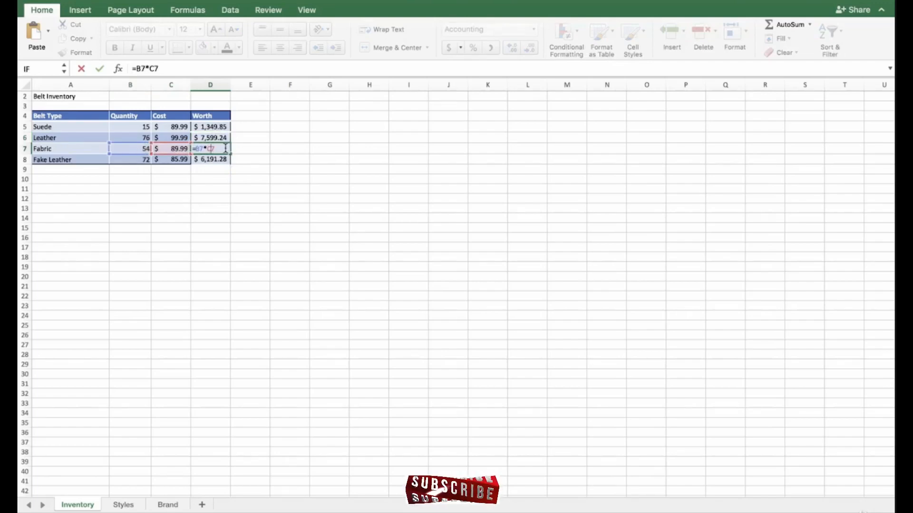
click(250, 236)
Total the belt quantities in B10 with the fixed-number formula =15+76+54+72.
click(126, 172)
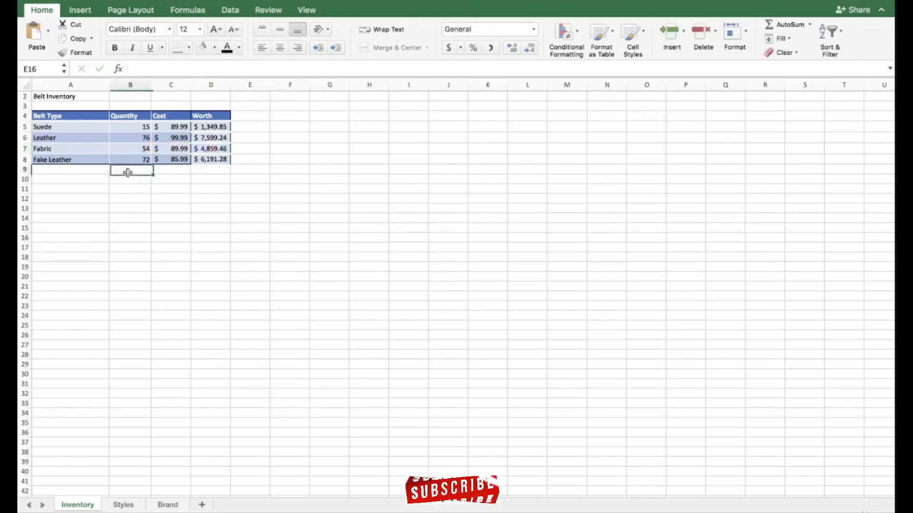
click(128, 179)
double_click(131, 180)
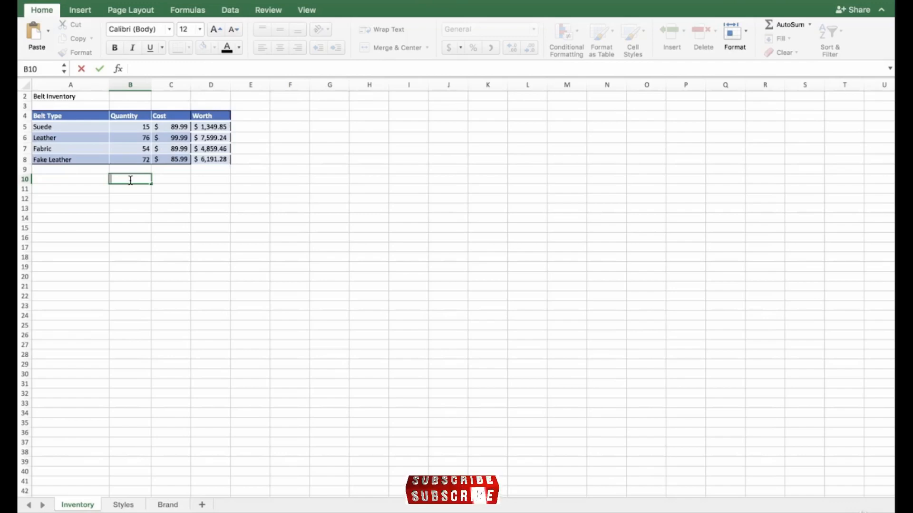
text(=)
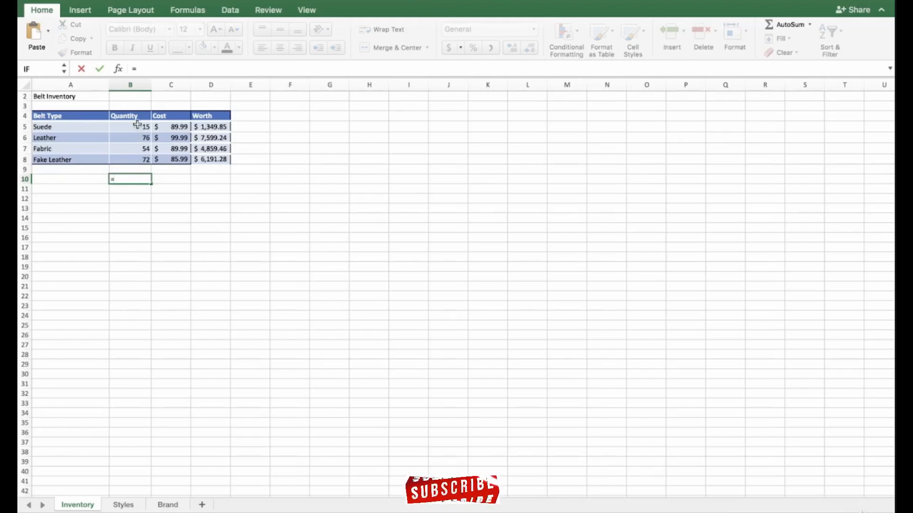
click(138, 126)
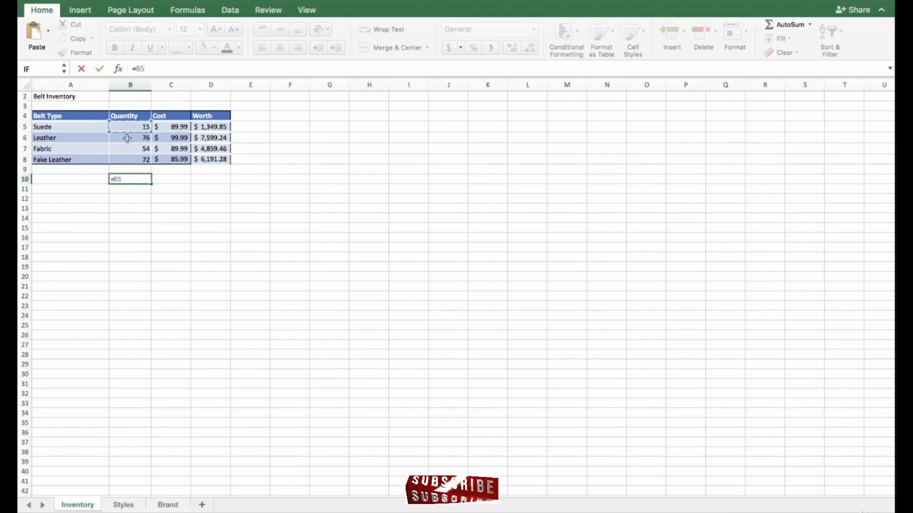
key(BackSpace)
key(BackSpace)
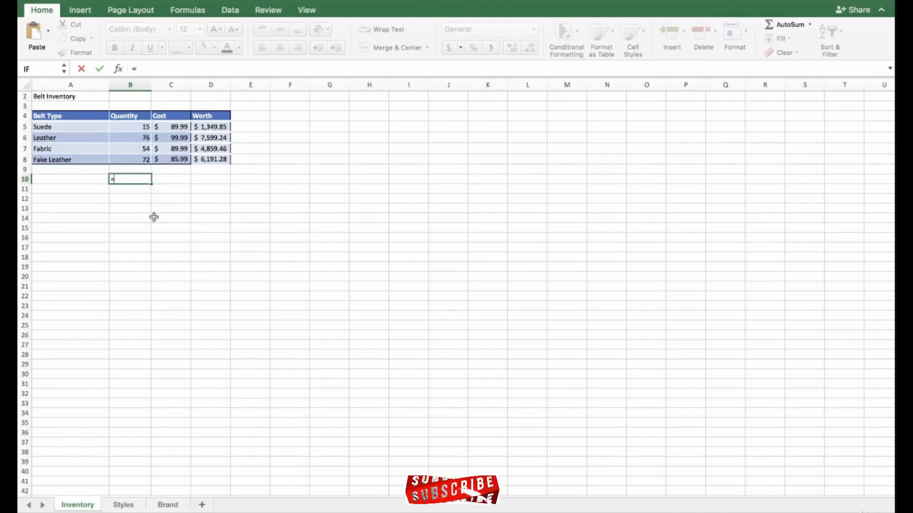
text(15+)
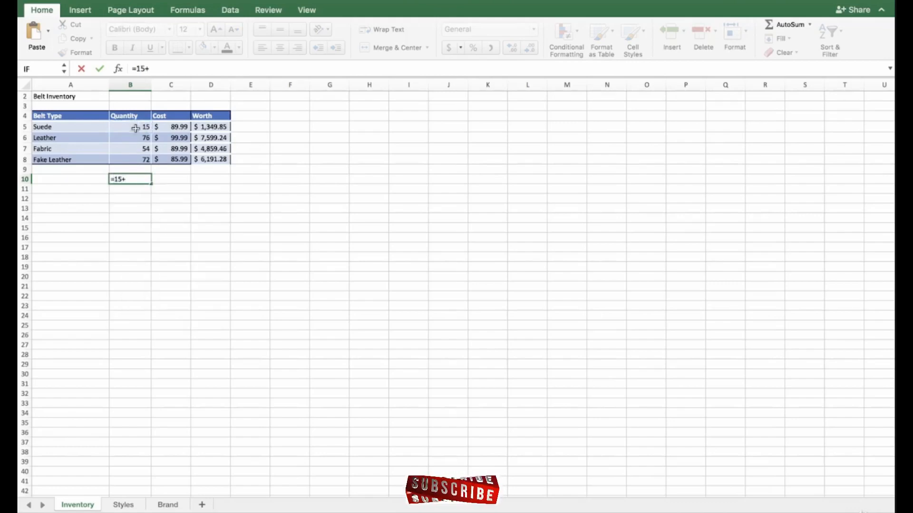
text(76)
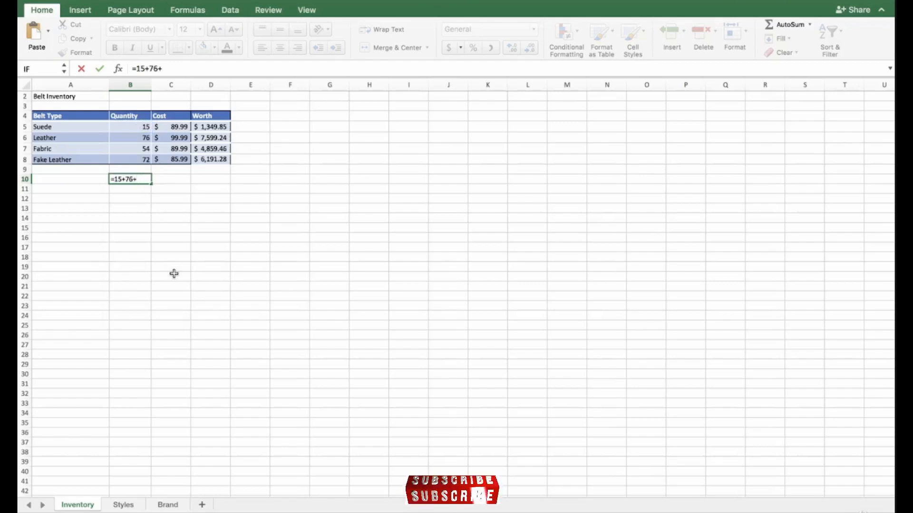
text(+54)
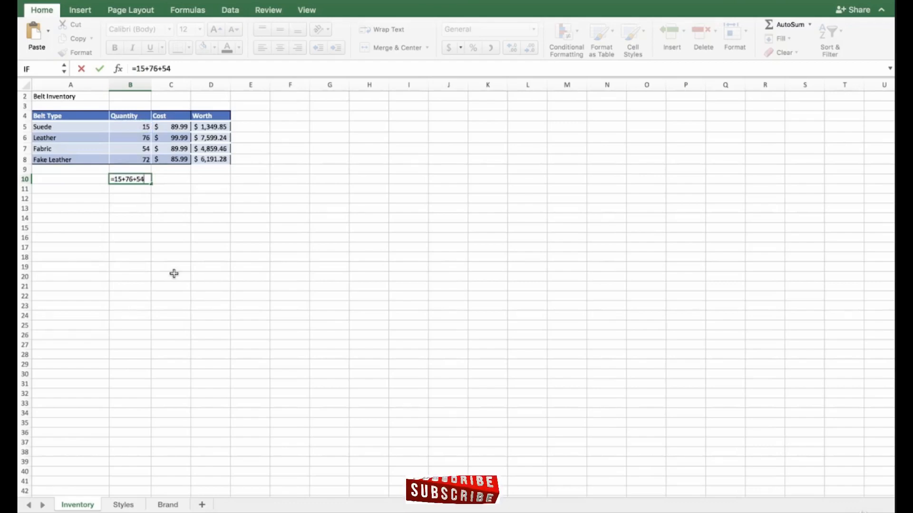
text(+7)
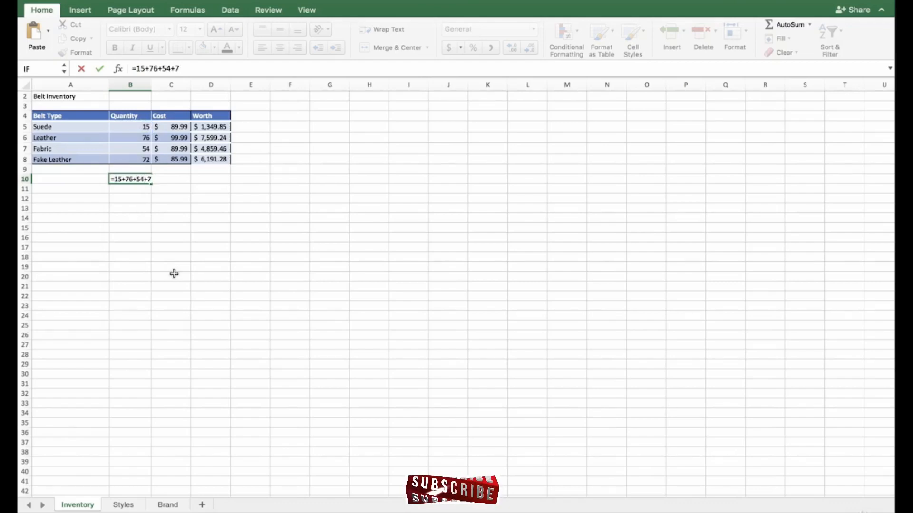
text(2)
key(Return)
click(137, 179)
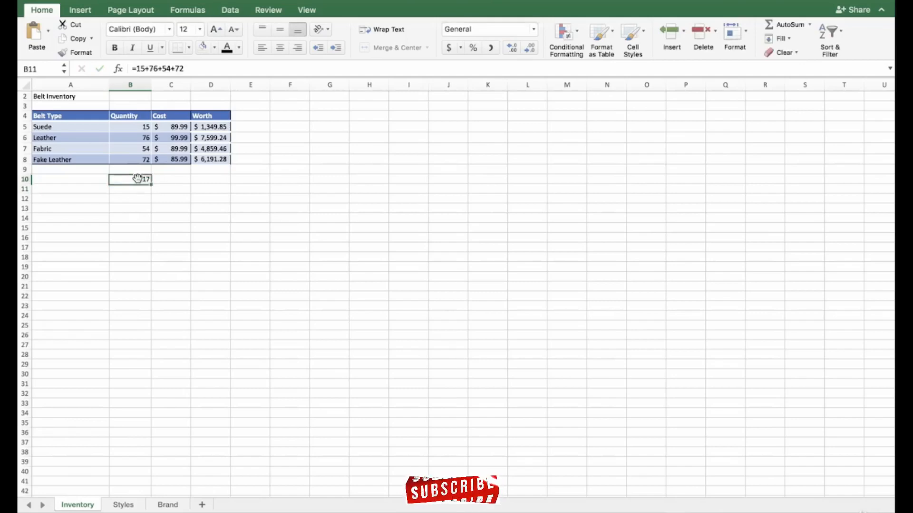
click(140, 195)
click(134, 188)
Clear B10 and total the belt quantities there with the formula =sum(B5:B8).
click(129, 181)
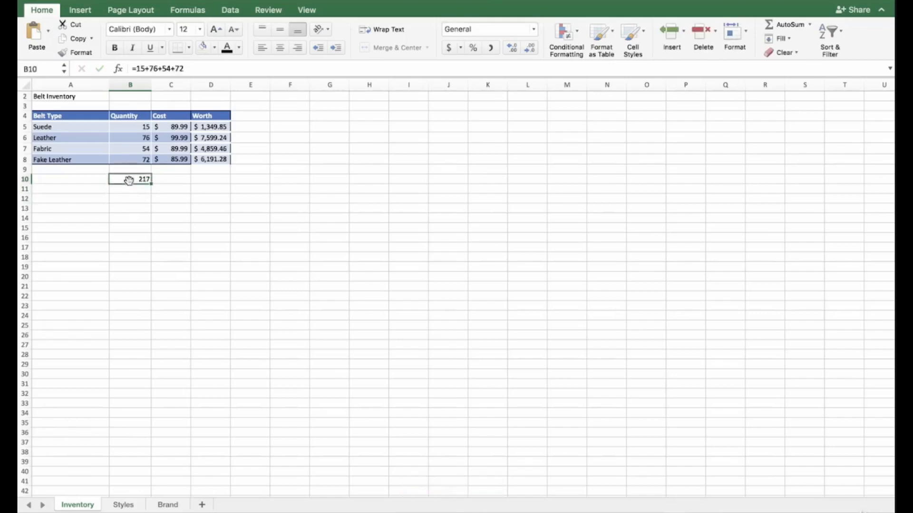
key(BackSpace)
text(=)
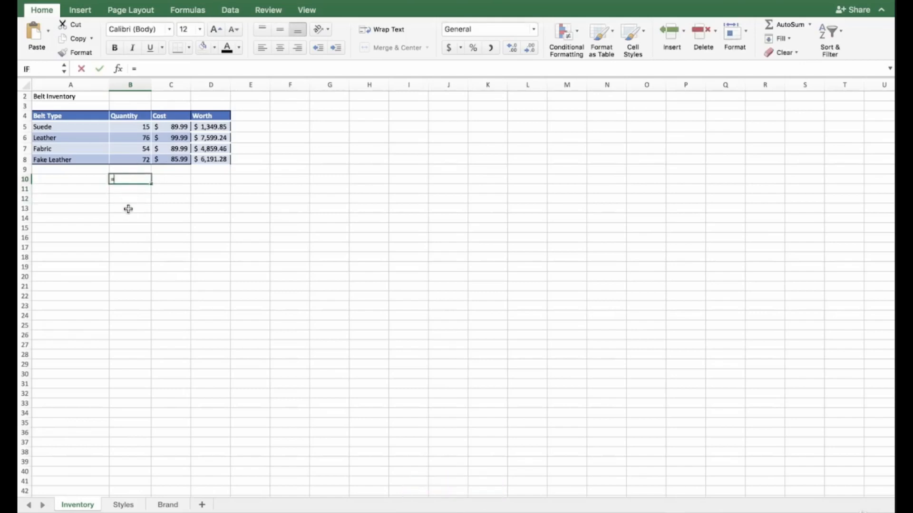
text(suym)
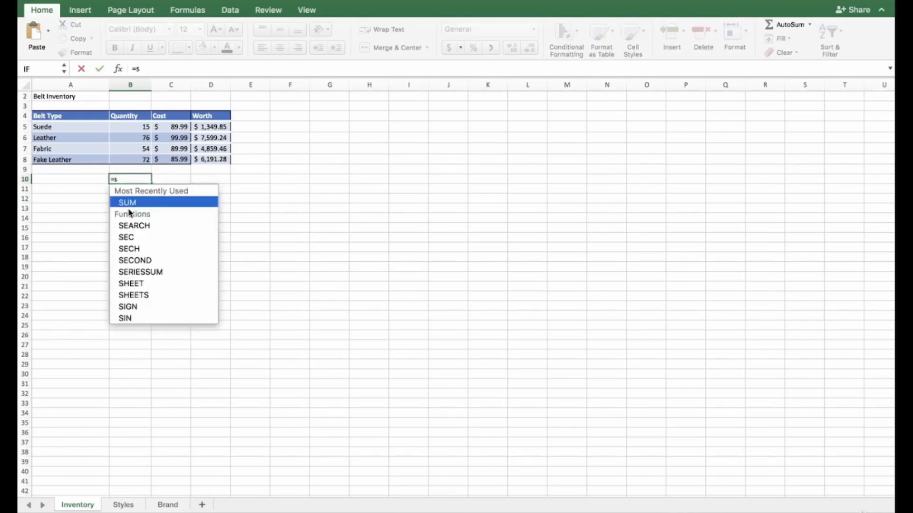
key(BackSpace)
key(BackSpace)
text(m)
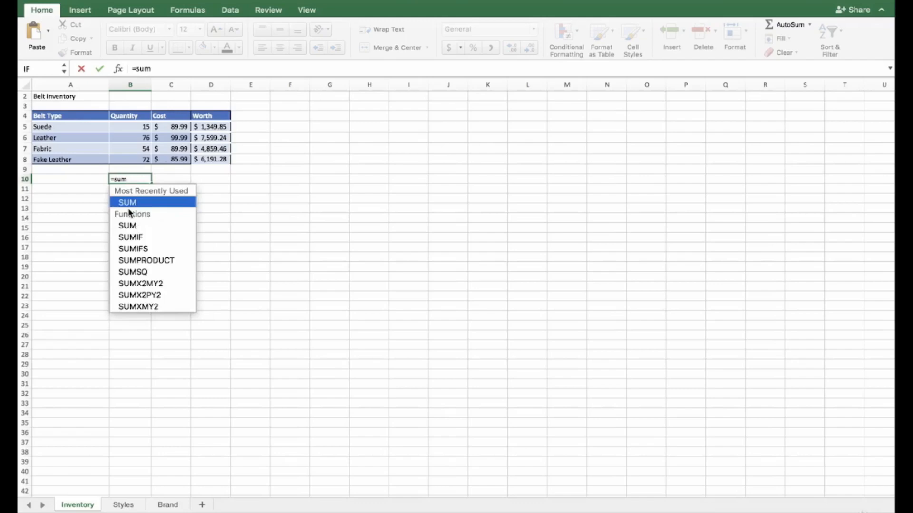
text(()
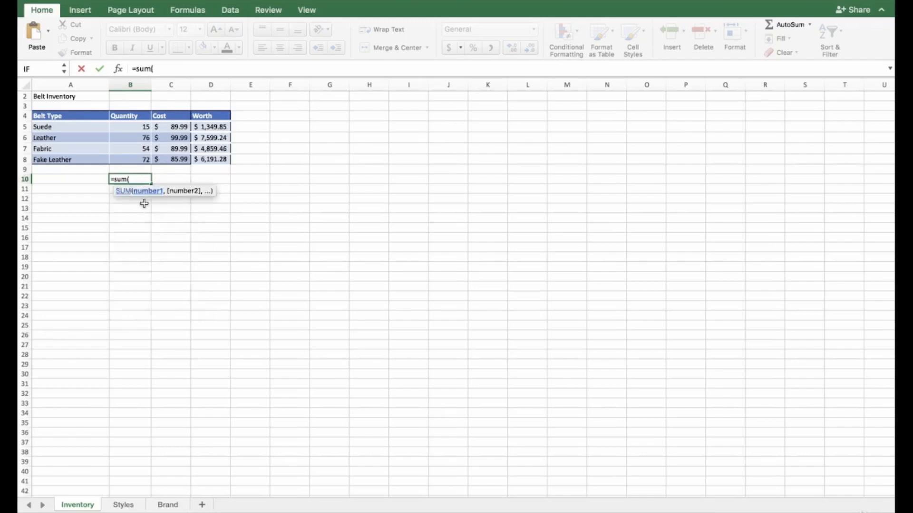
click(125, 125)
drag(124, 125, 126, 158)
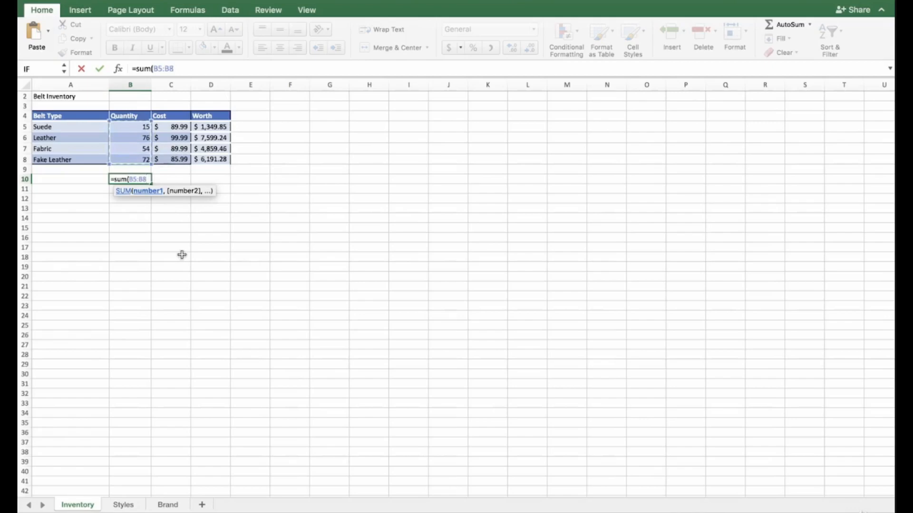
text())
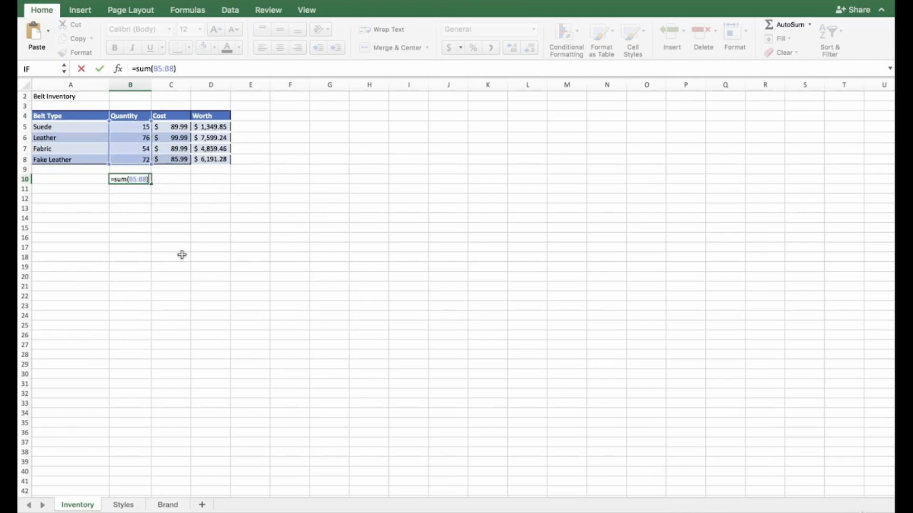
key(Return)
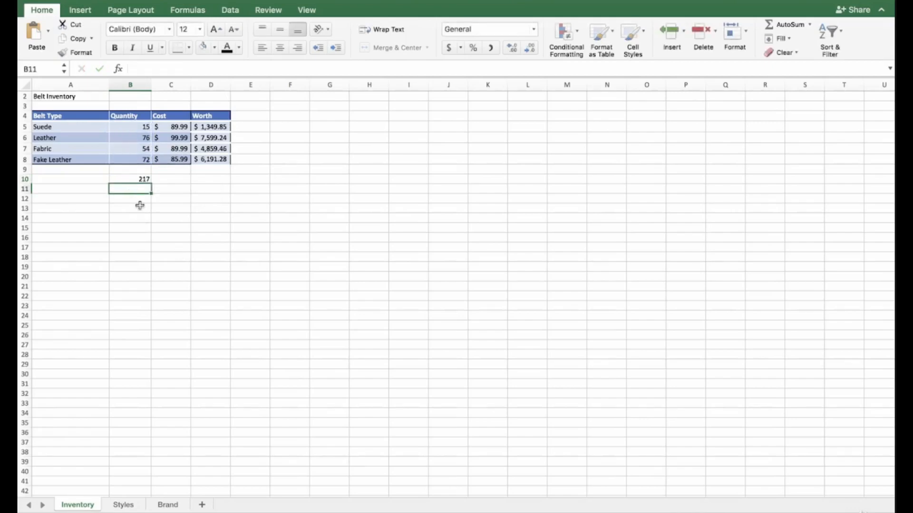
Set the Fabric quantity in B7 to 47 and check the quantity total in B10.
click(125, 149)
text(47)
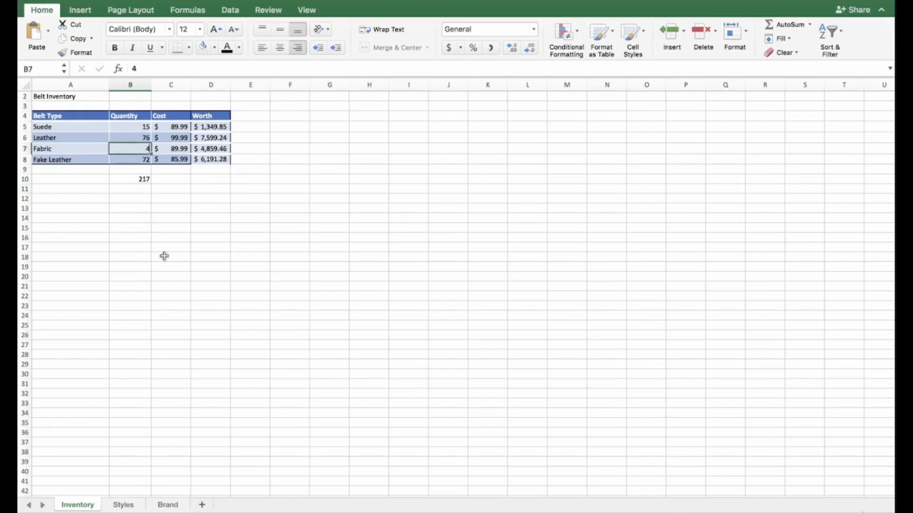
key(Return)
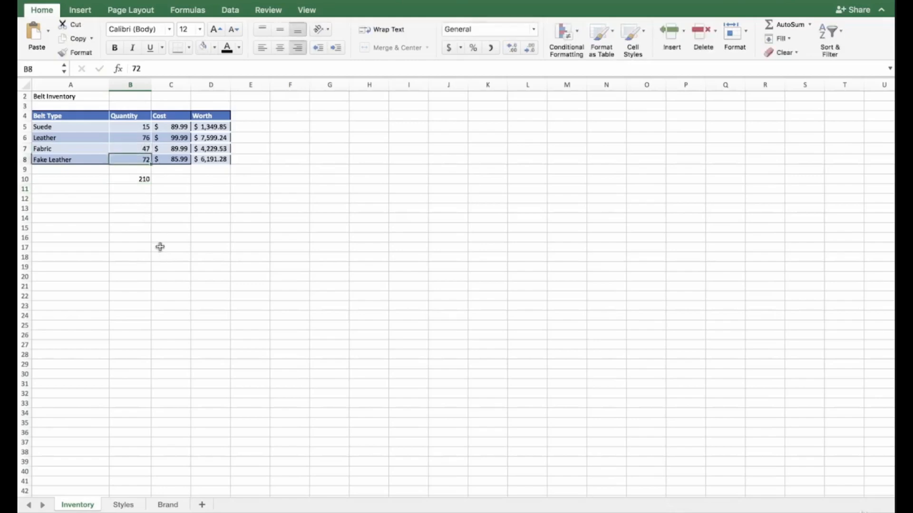
click(133, 179)
click(136, 207)
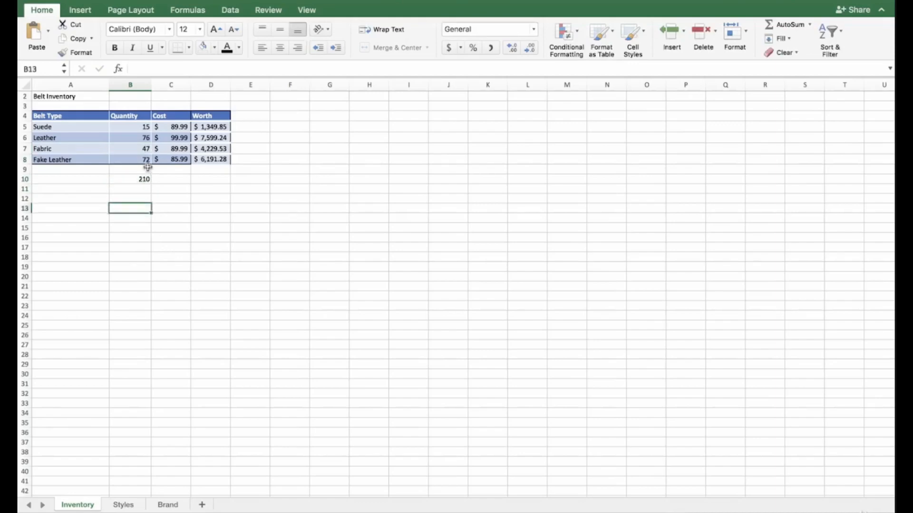
click(134, 149)
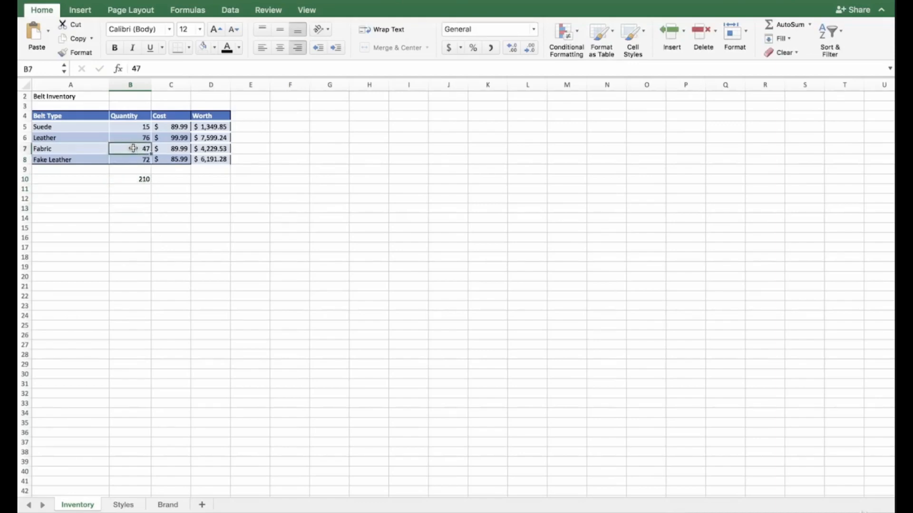
click(139, 181)
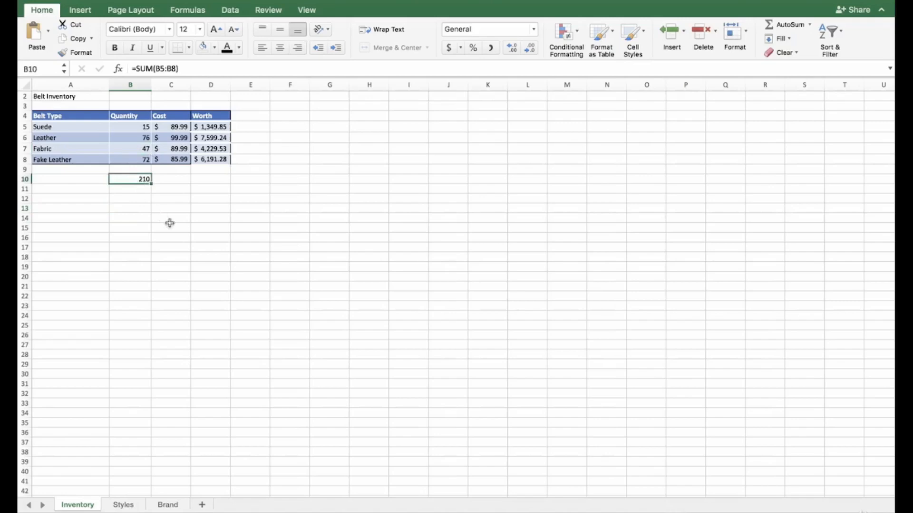
click(182, 233)
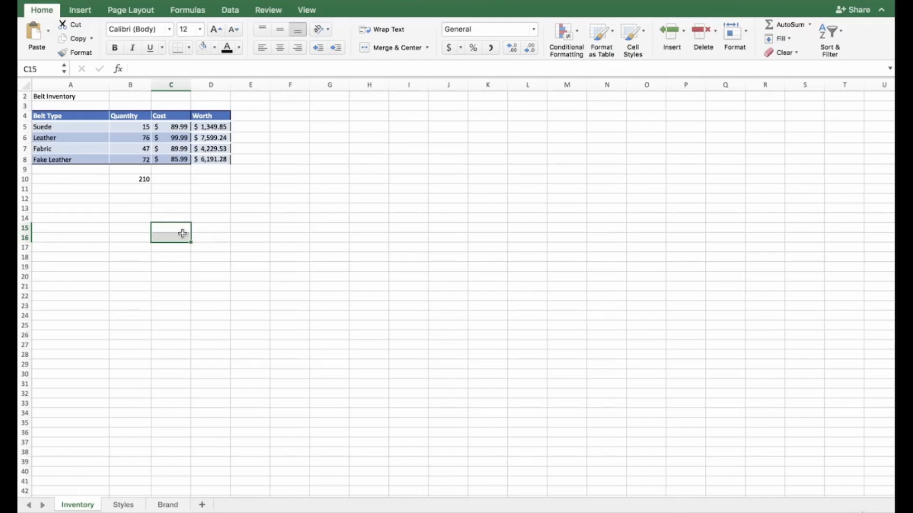
Fill the quantity total formula =SUM(B5:B8) from B10 across to D10 to total the Cost and Worth columns.
click(137, 181)
click(158, 181)
click(146, 181)
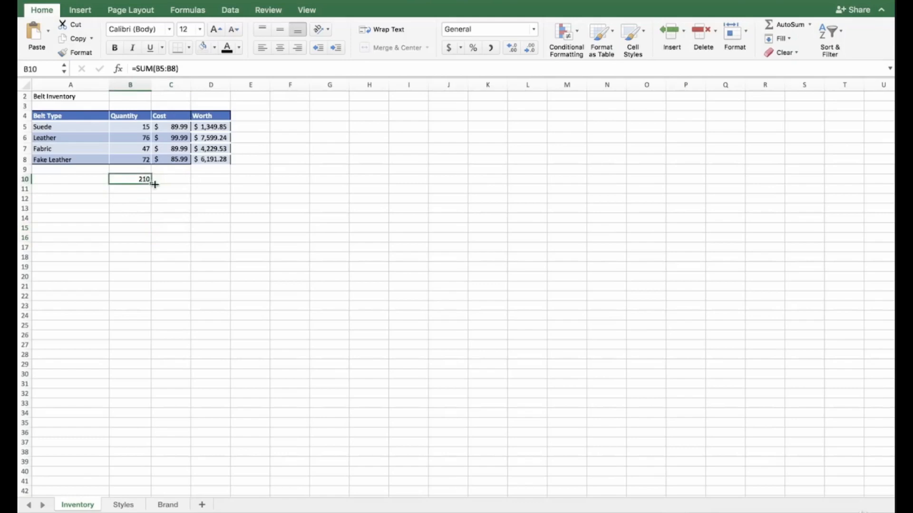
drag(138, 127, 139, 162)
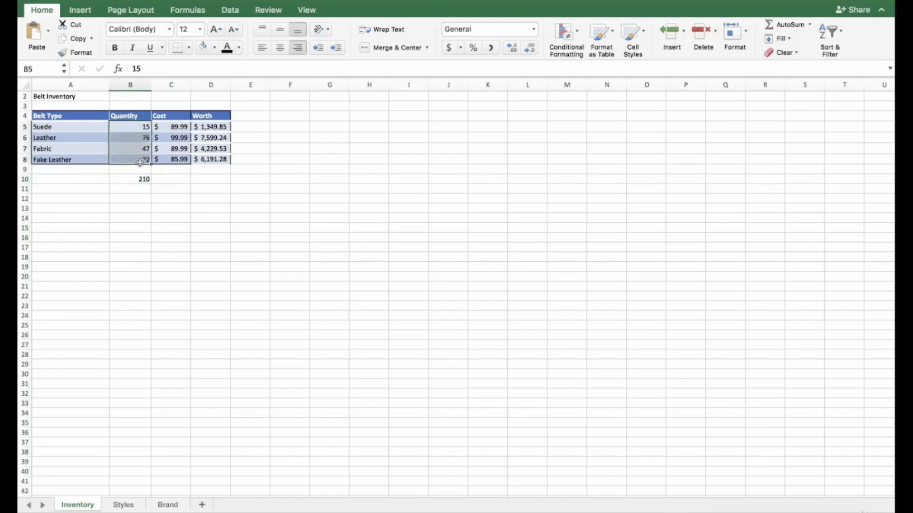
click(142, 178)
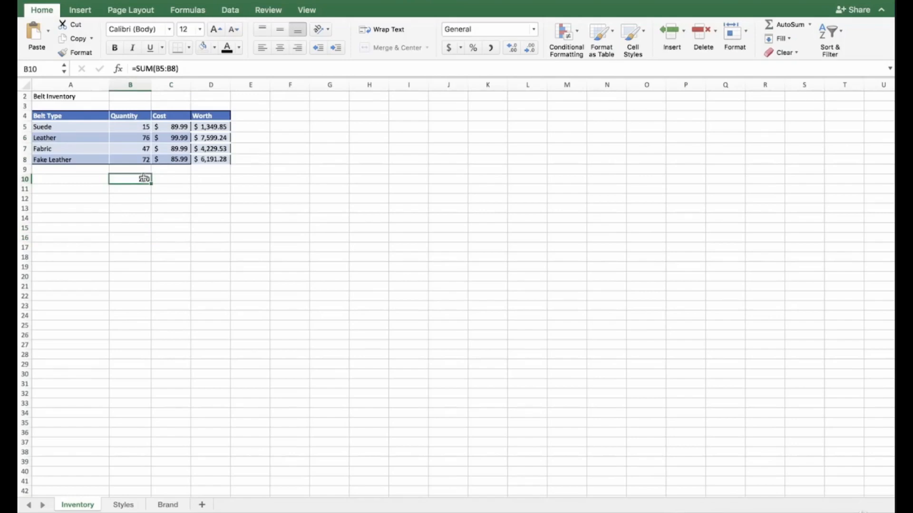
drag(153, 183, 221, 180)
click(212, 199)
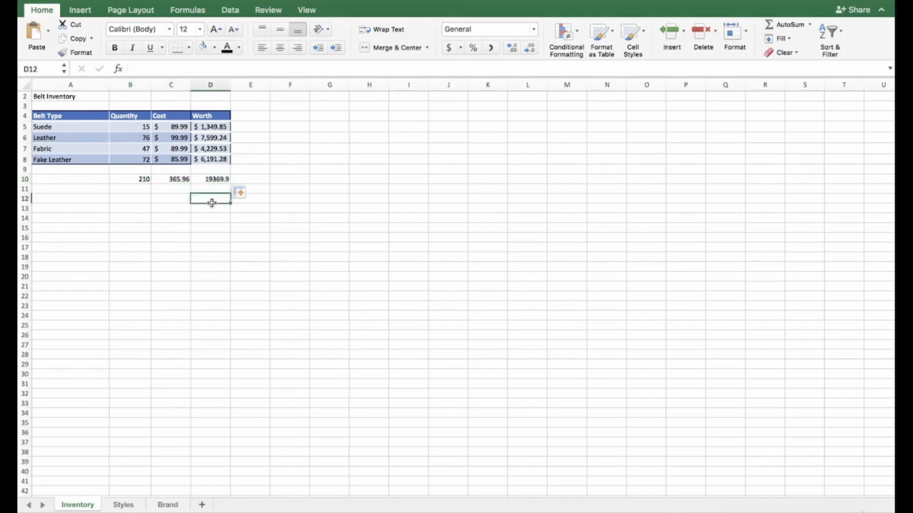
Open the worth total in D10, remove the stray B10 reference and re-enter it as =SUM(D5:D8).
click(214, 183)
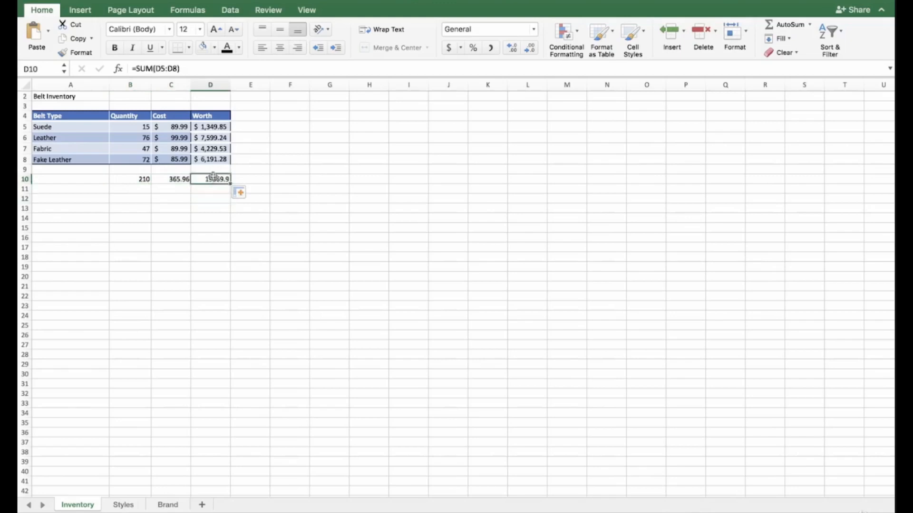
double_click(214, 181)
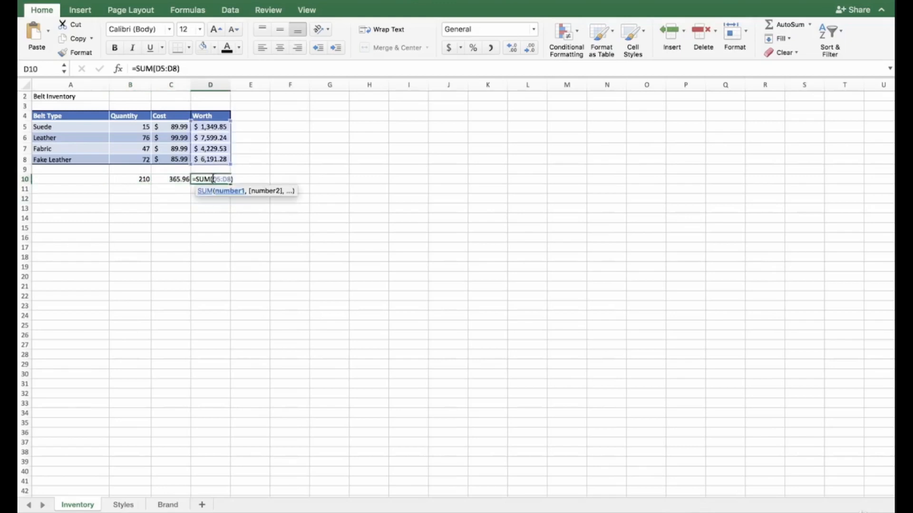
click(144, 179)
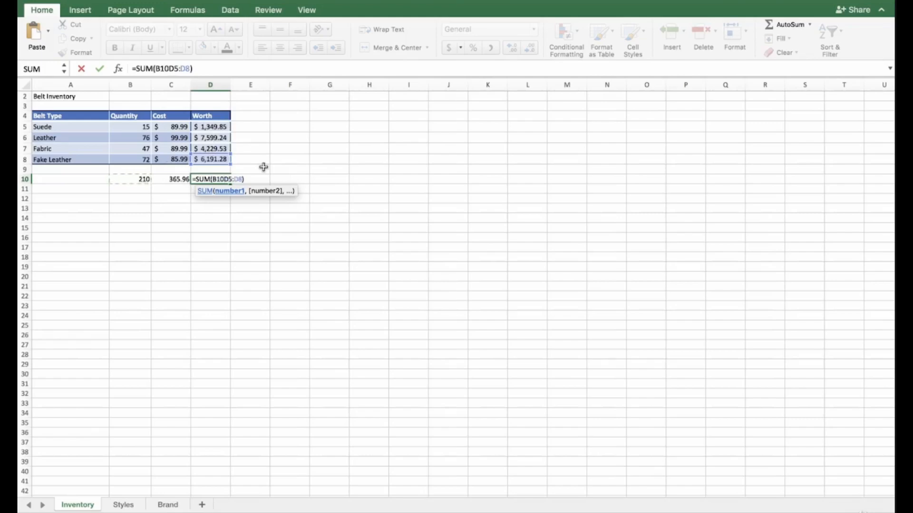
drag(225, 179, 214, 179)
key(BackSpace)
key(BackSpace)
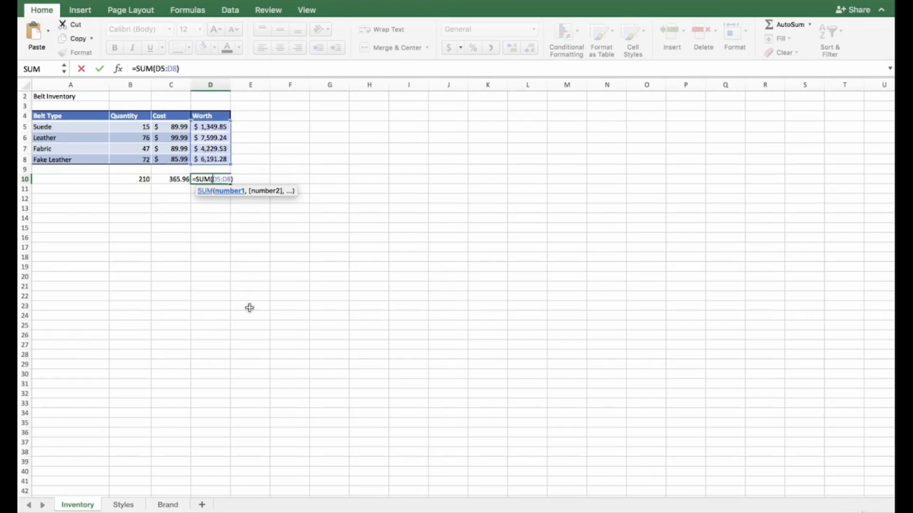
text(()
key(Return)
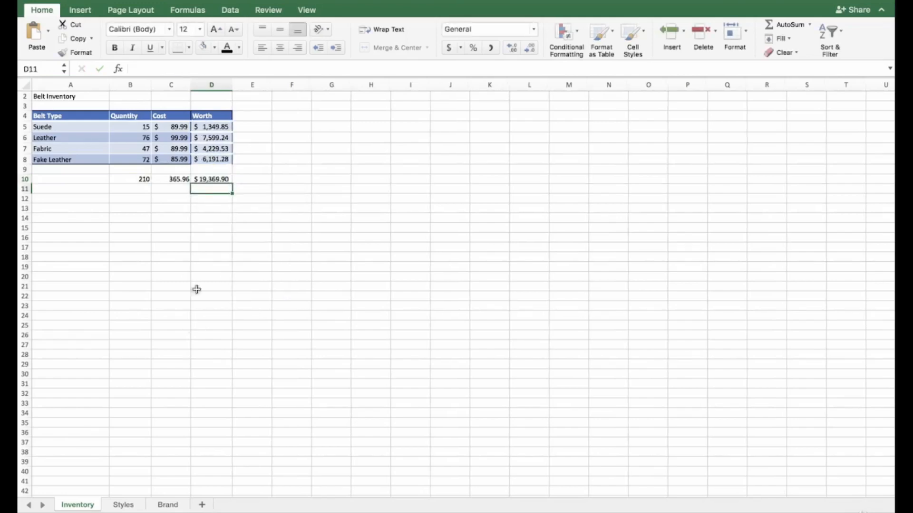
Examine the cell ranges referenced by the worth total formula in D10 and the quantity total formula in B10.
click(217, 181)
double_click(217, 181)
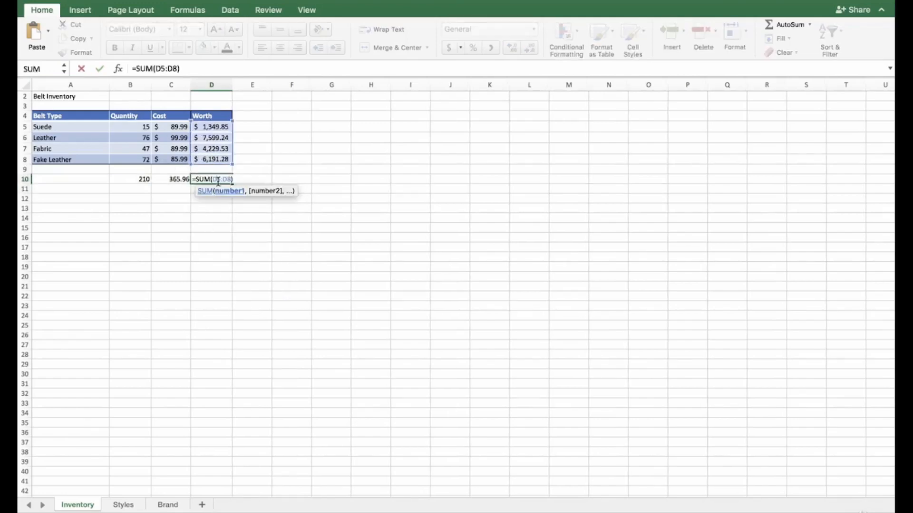
key(Return)
click(143, 179)
double_click(143, 179)
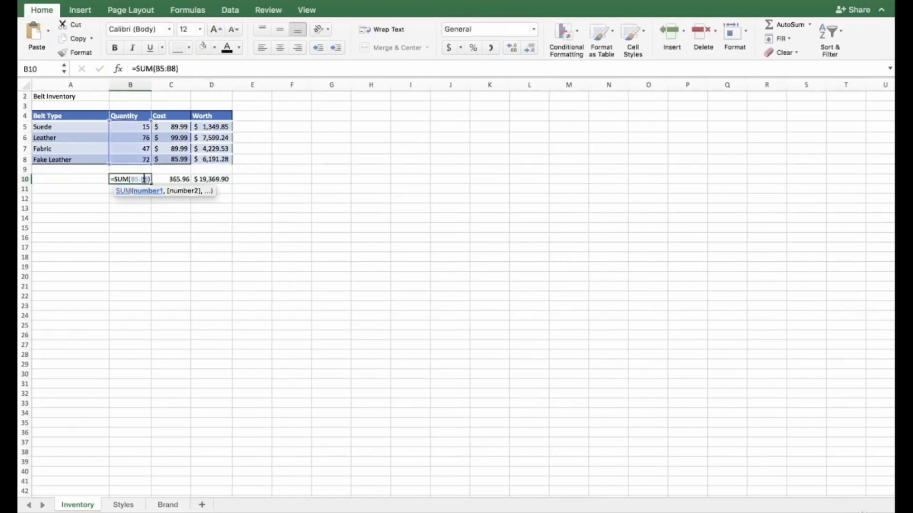
key(Escape)
click(141, 193)
double_click(136, 178)
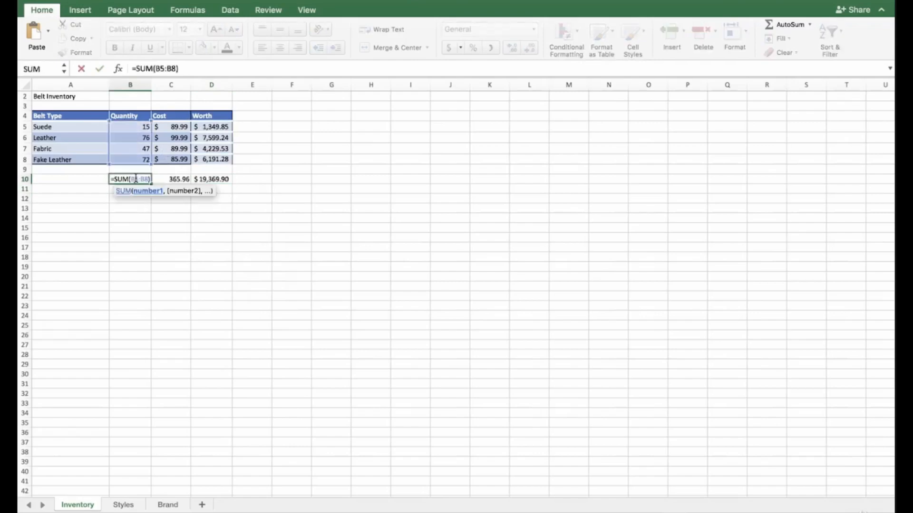
key(Return)
Re-enter the cost total formula =SUM(C5:C8) in C10 and check the worth total formula in D10.
double_click(173, 179)
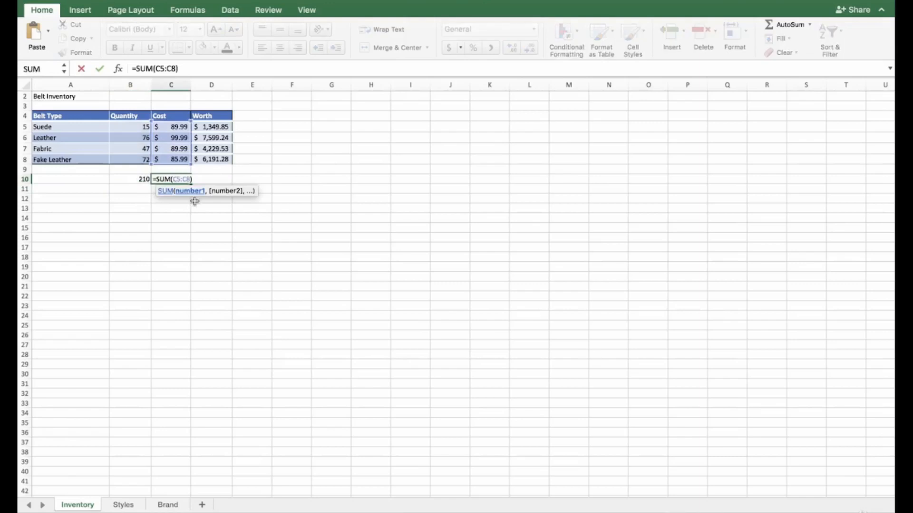
key(Return)
click(206, 180)
double_click(206, 180)
key(Return)
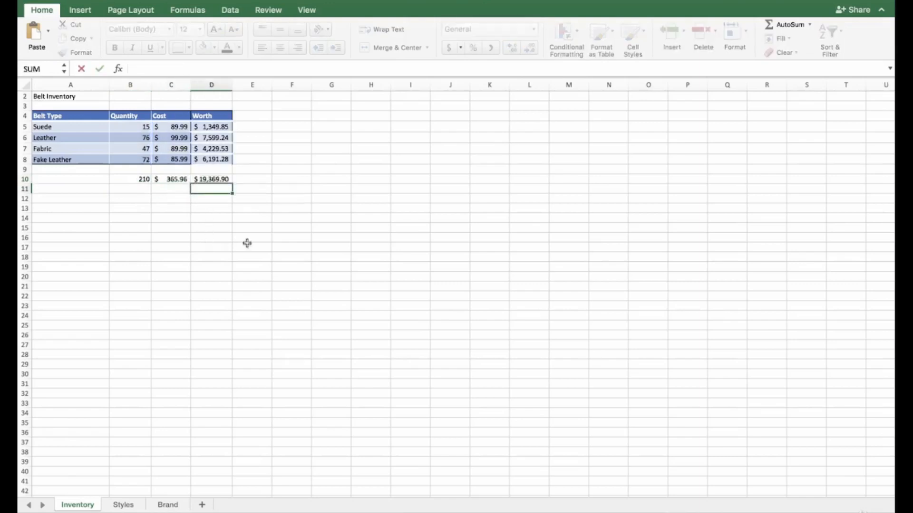
click(288, 194)
click(266, 178)
drag(266, 178, 296, 179)
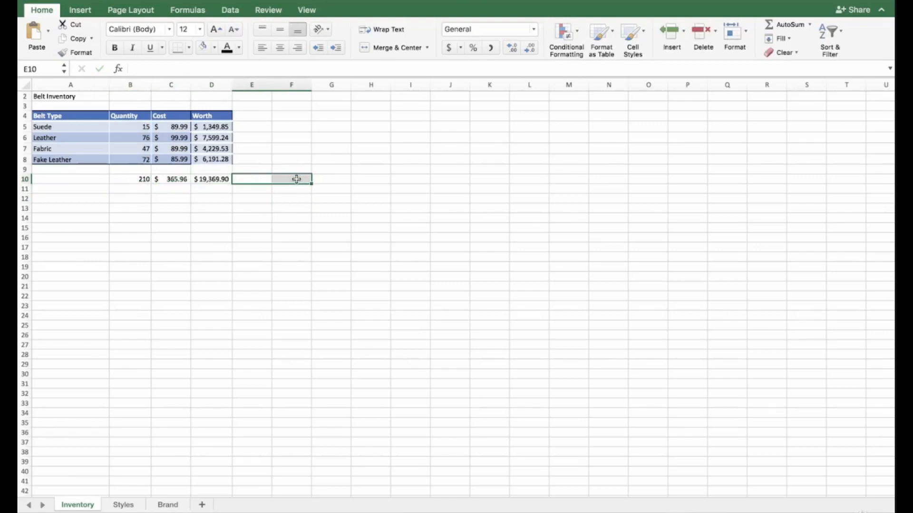